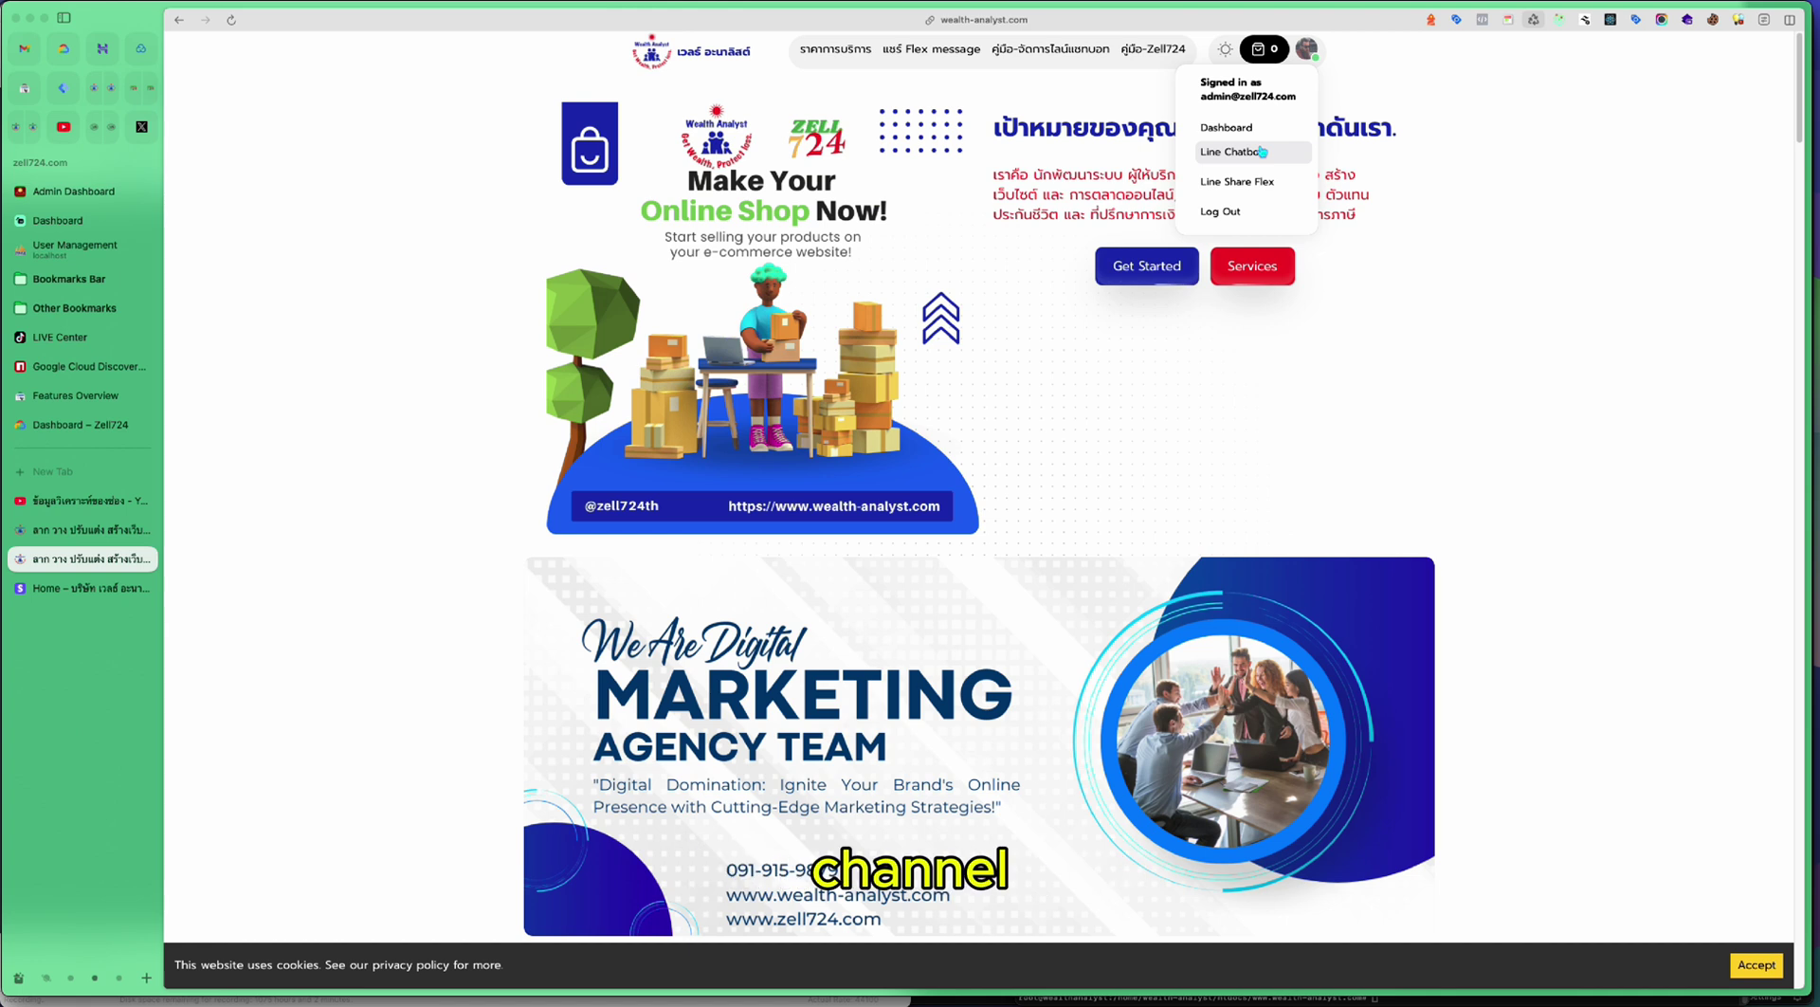
Open the Line Chatbot management page from the signed-in account's profile options.
{"action": "left_click", "coordinate": [1564, 168]}
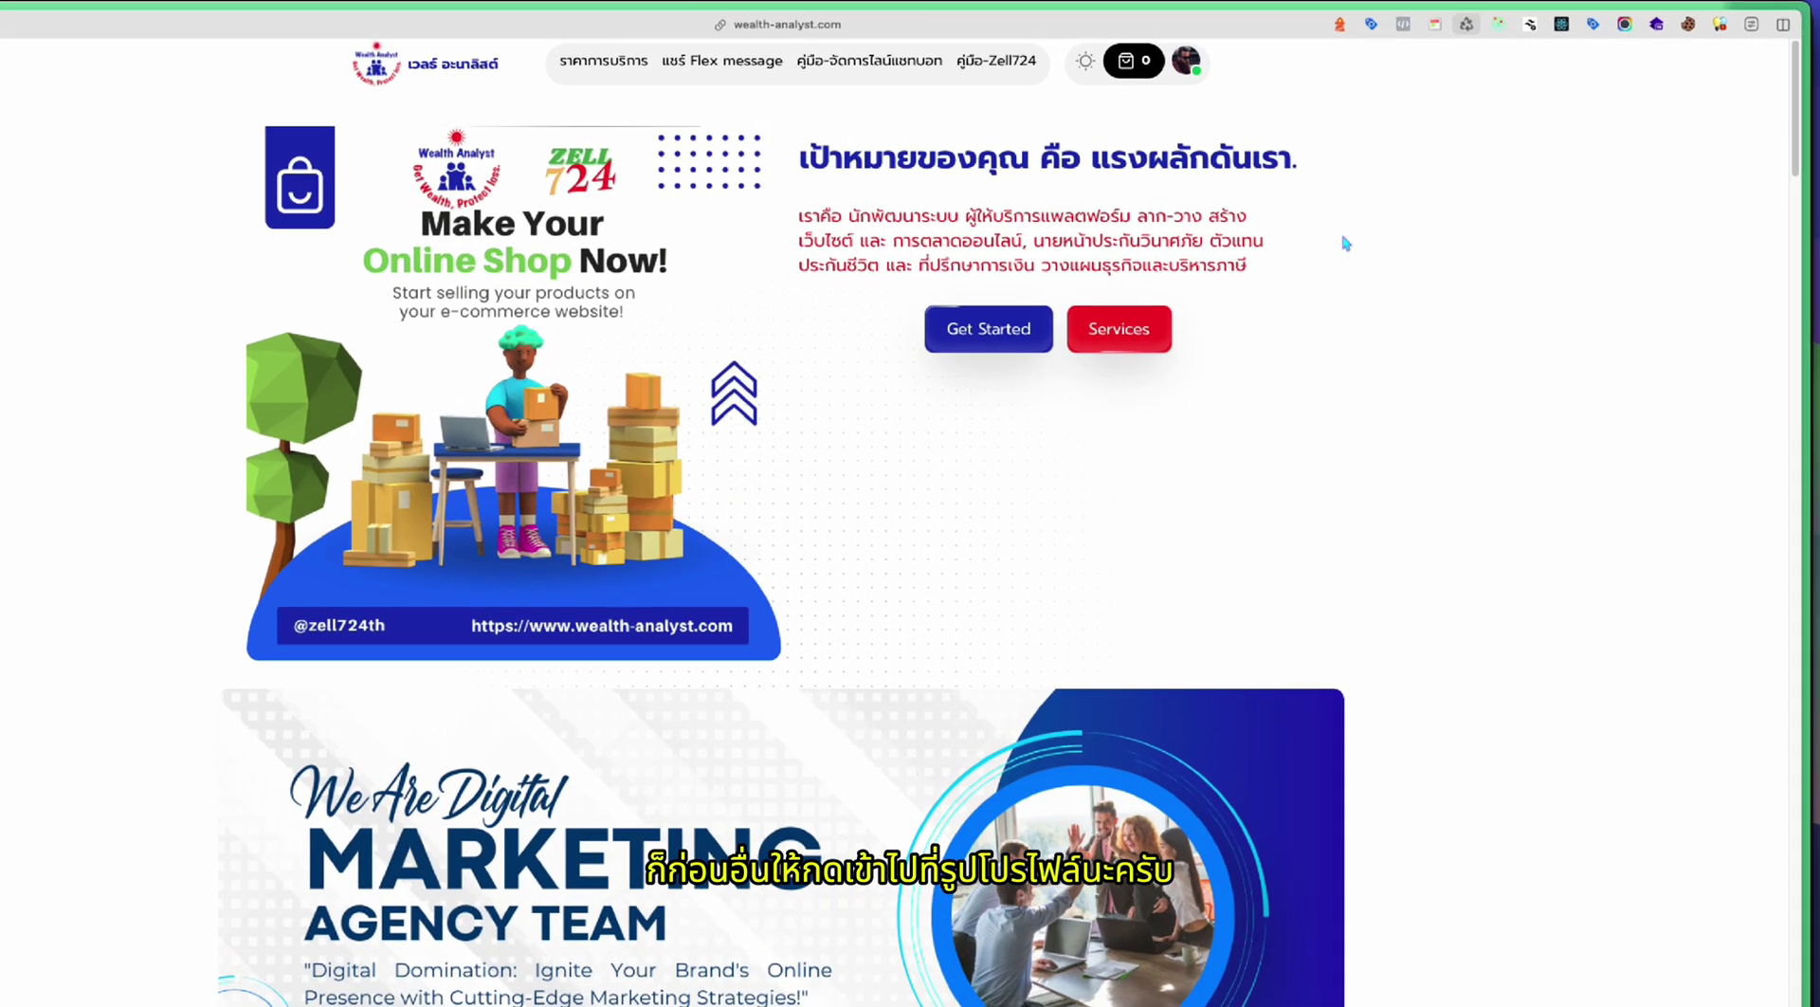
{"action": "left_click", "coordinate": [1186, 60]}
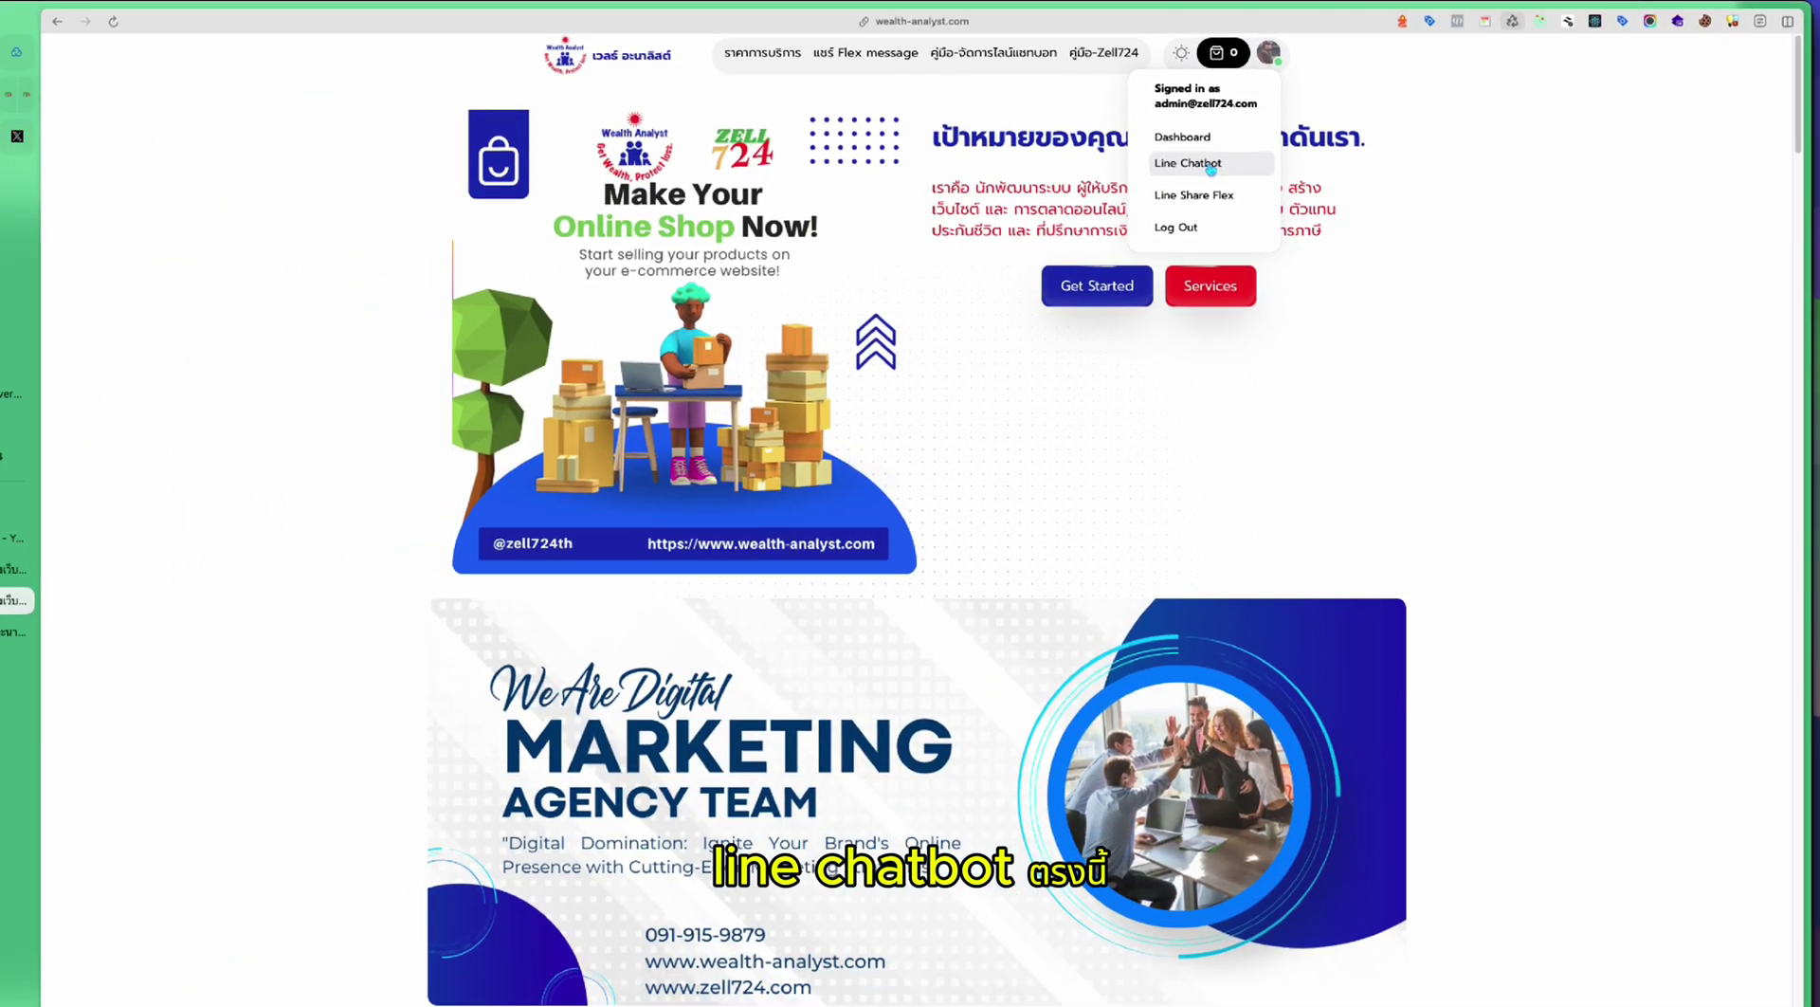
{"action": "left_click", "coordinate": [974, 237]}
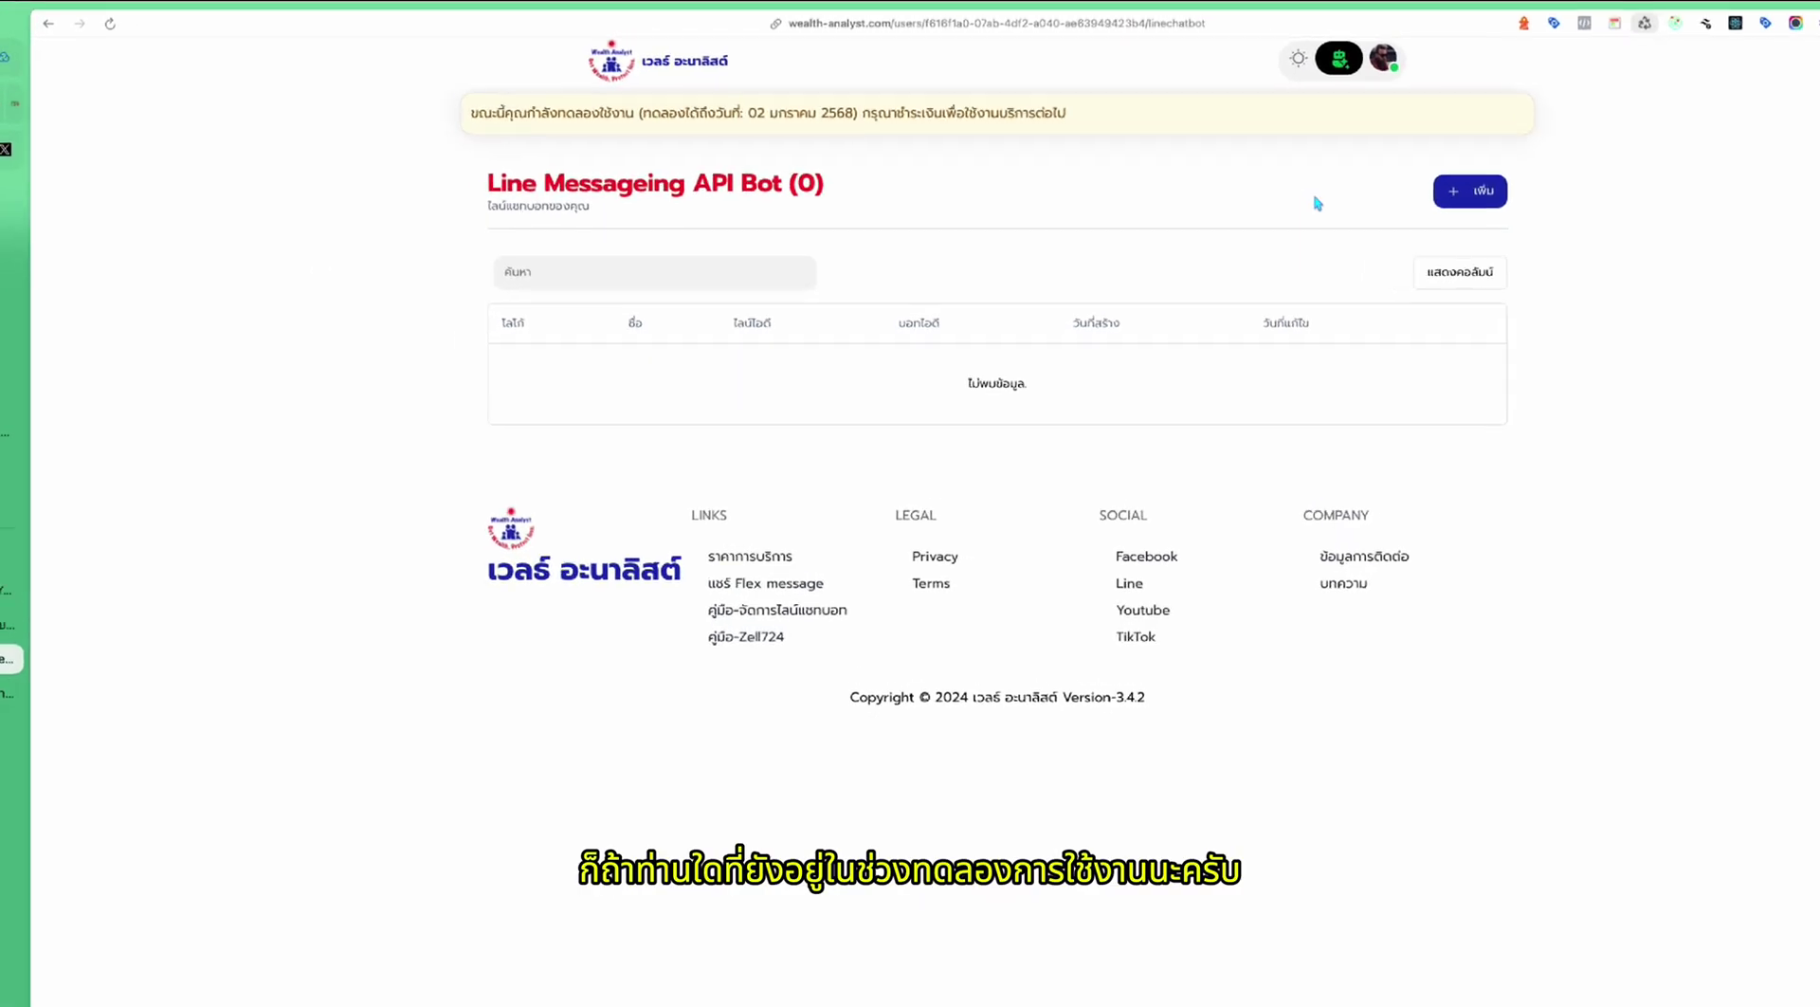
Read the trial-period notice and open the form for adding a new LINE bot.
{"action": "left_click_drag", "start_coordinate": [391, 136], "coordinate": [1113, 146]}
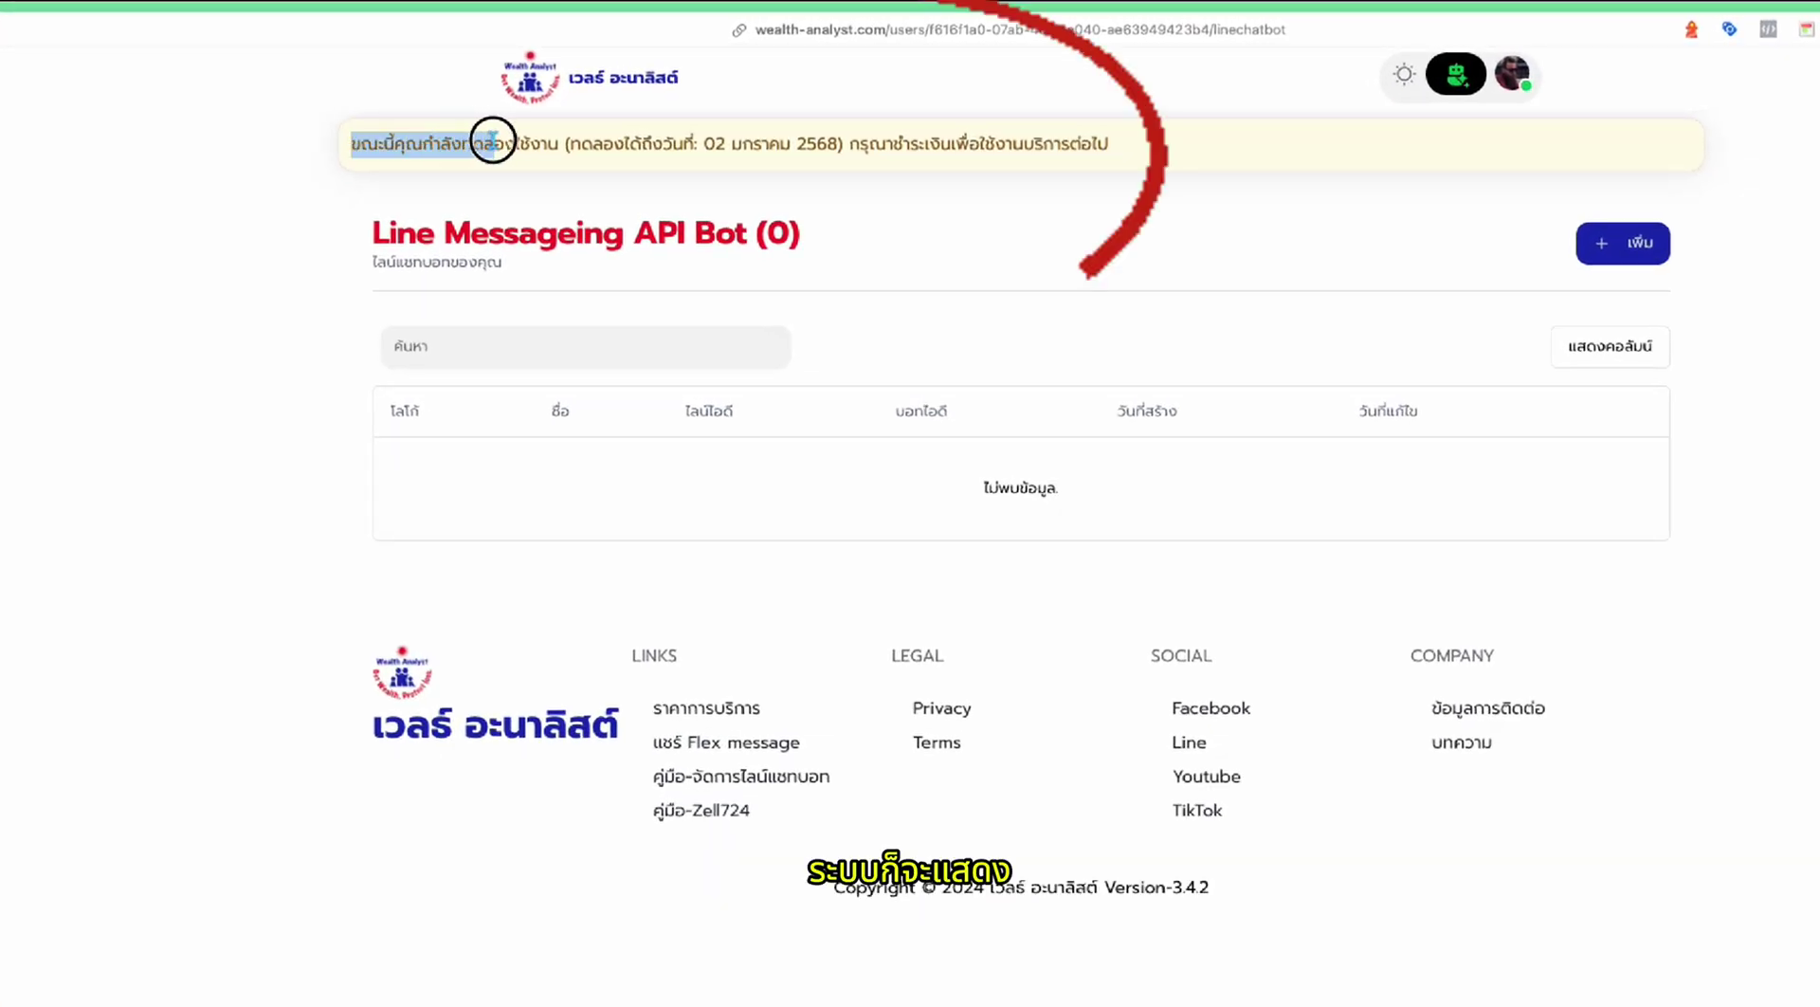
{"action": "left_click", "coordinate": [1089, 203]}
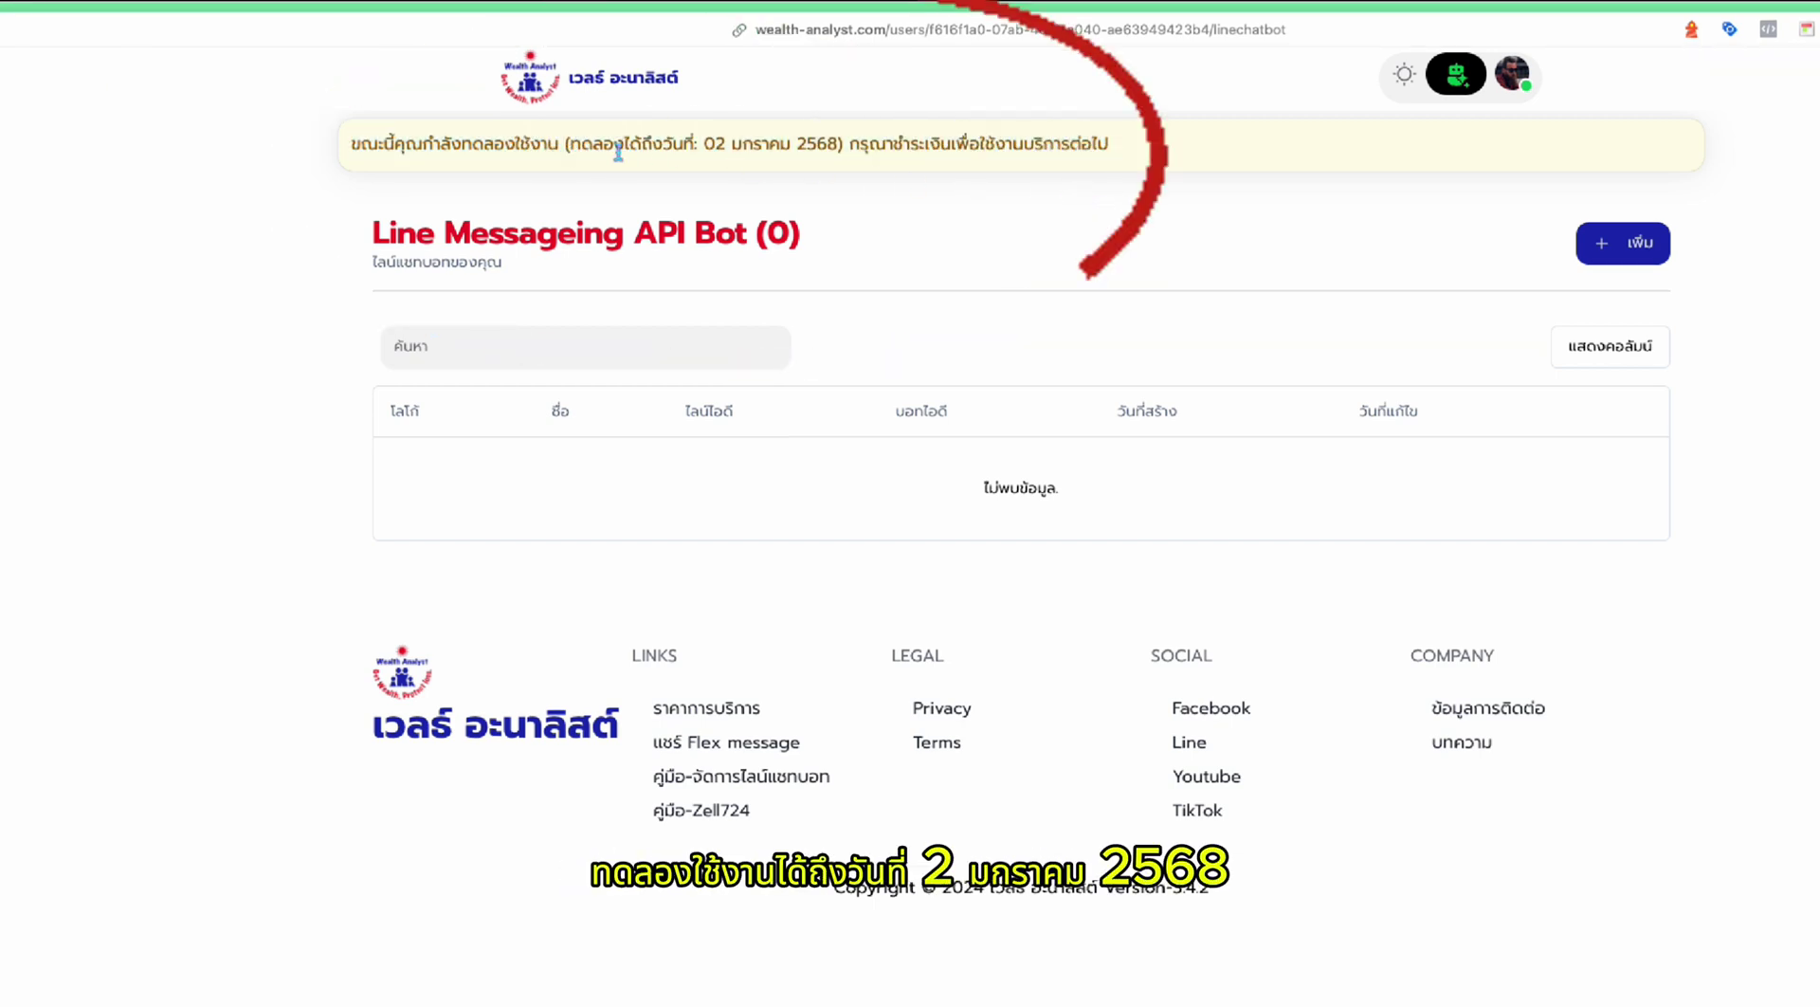
{"action": "left_click_drag", "start_coordinate": [569, 144], "coordinate": [838, 142]}
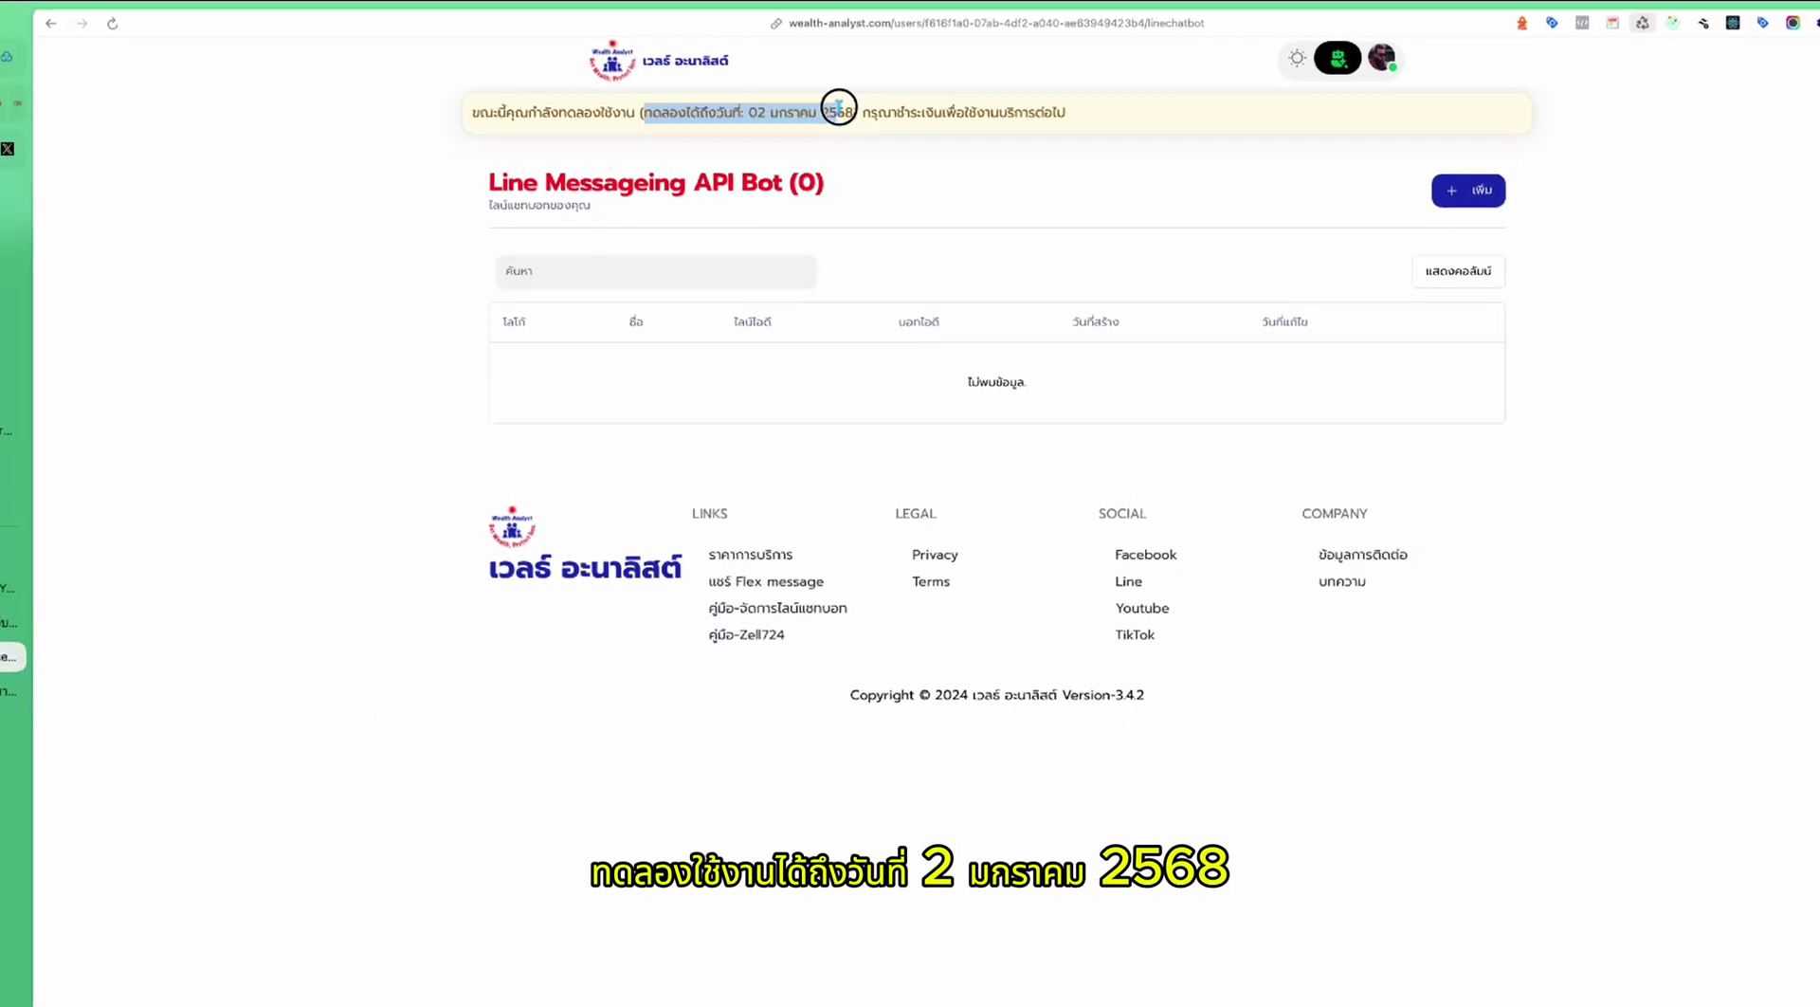
{"action": "left_click", "coordinate": [1474, 214]}
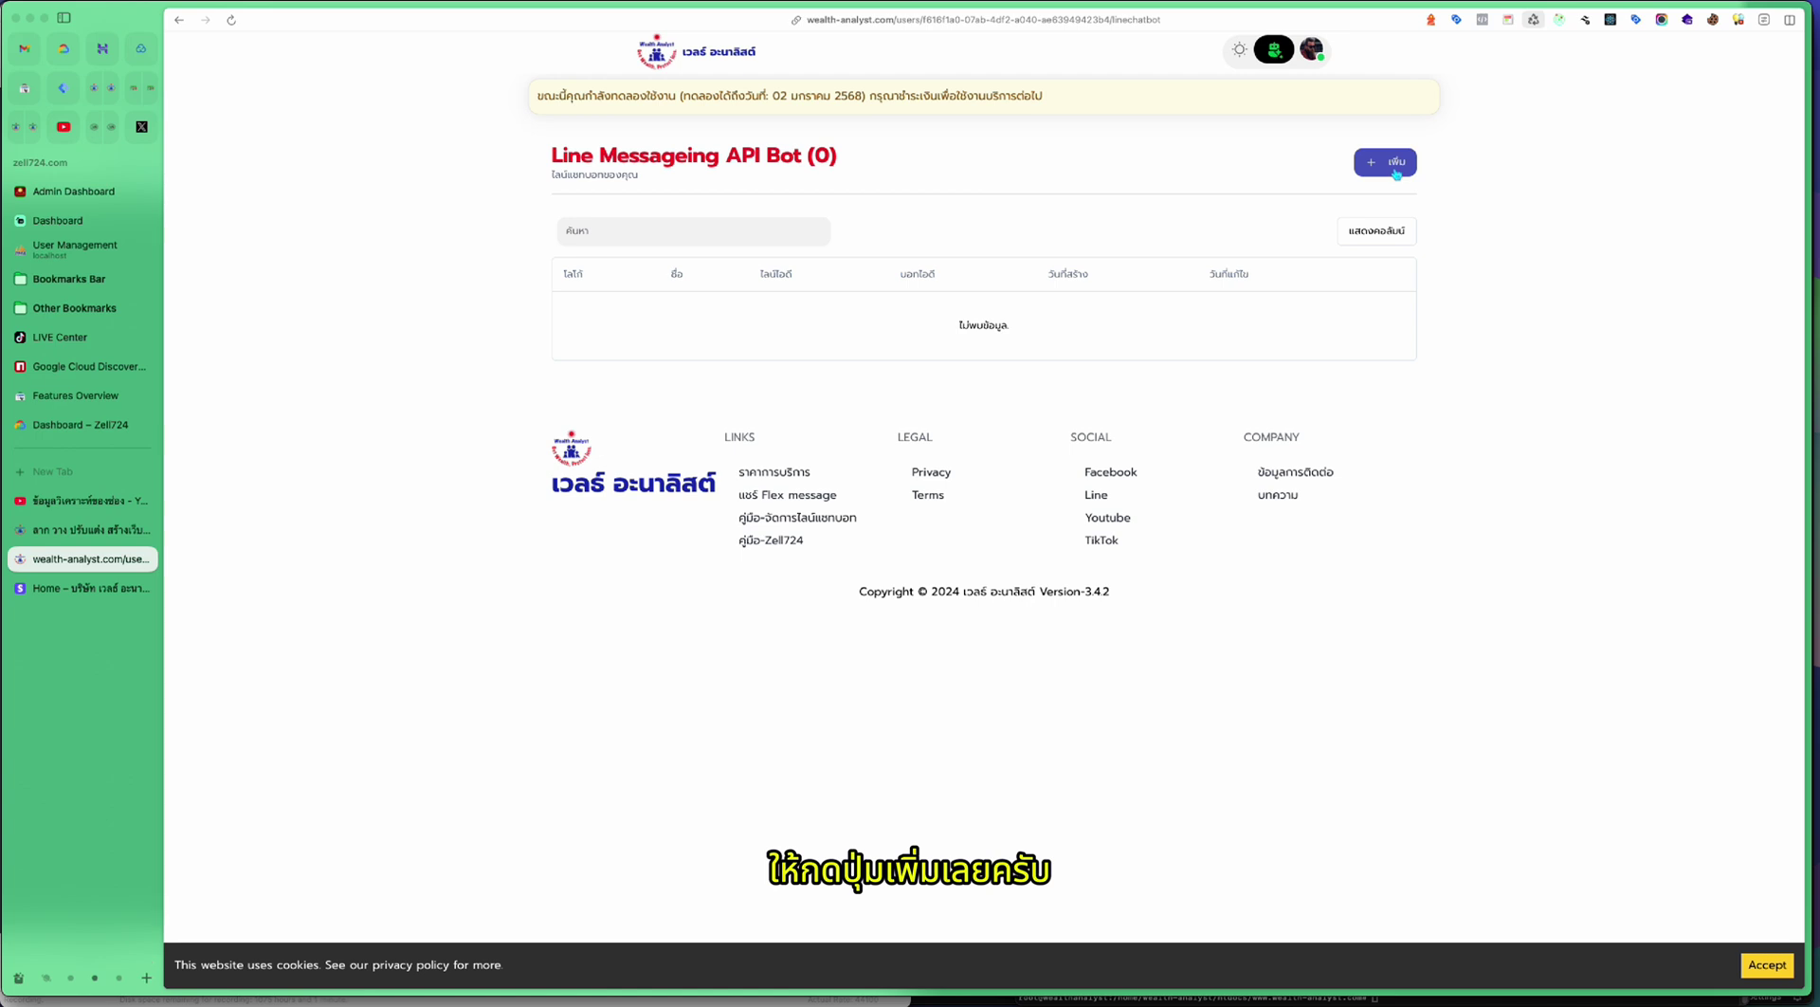
{"action": "left_click", "coordinate": [1394, 172]}
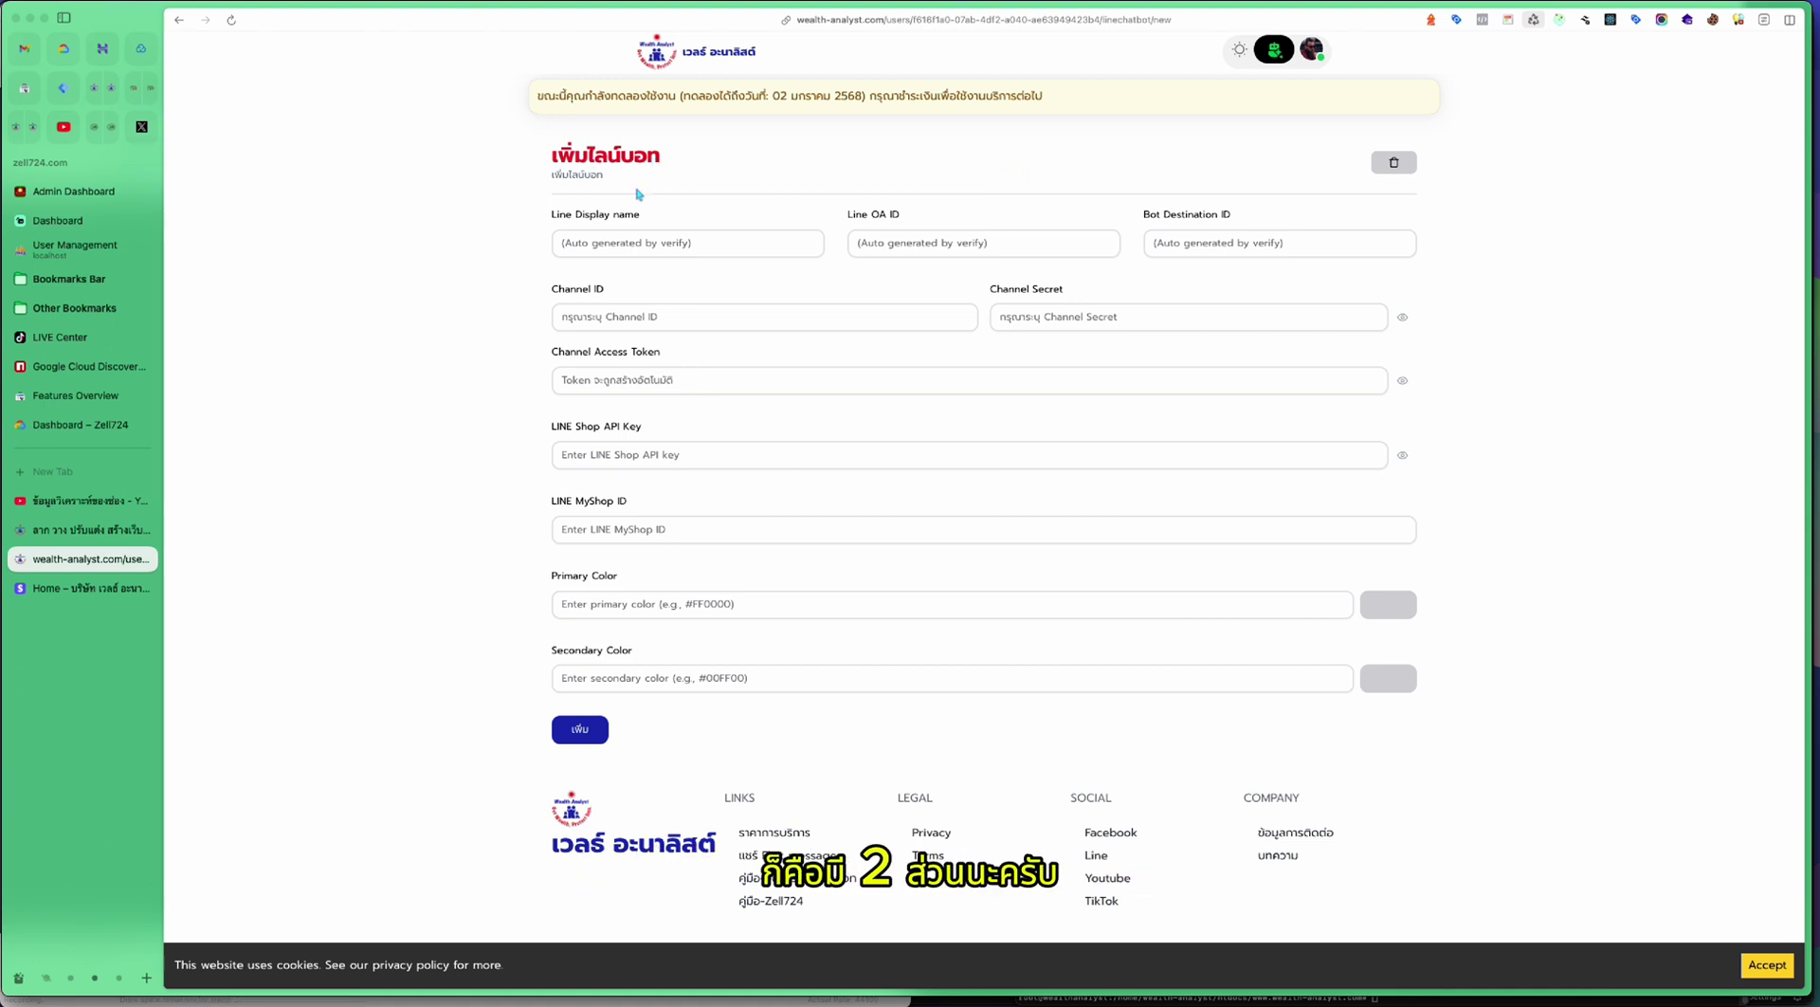
{"action": "left_click_drag", "start_coordinate": [554, 293], "coordinate": [607, 291]}
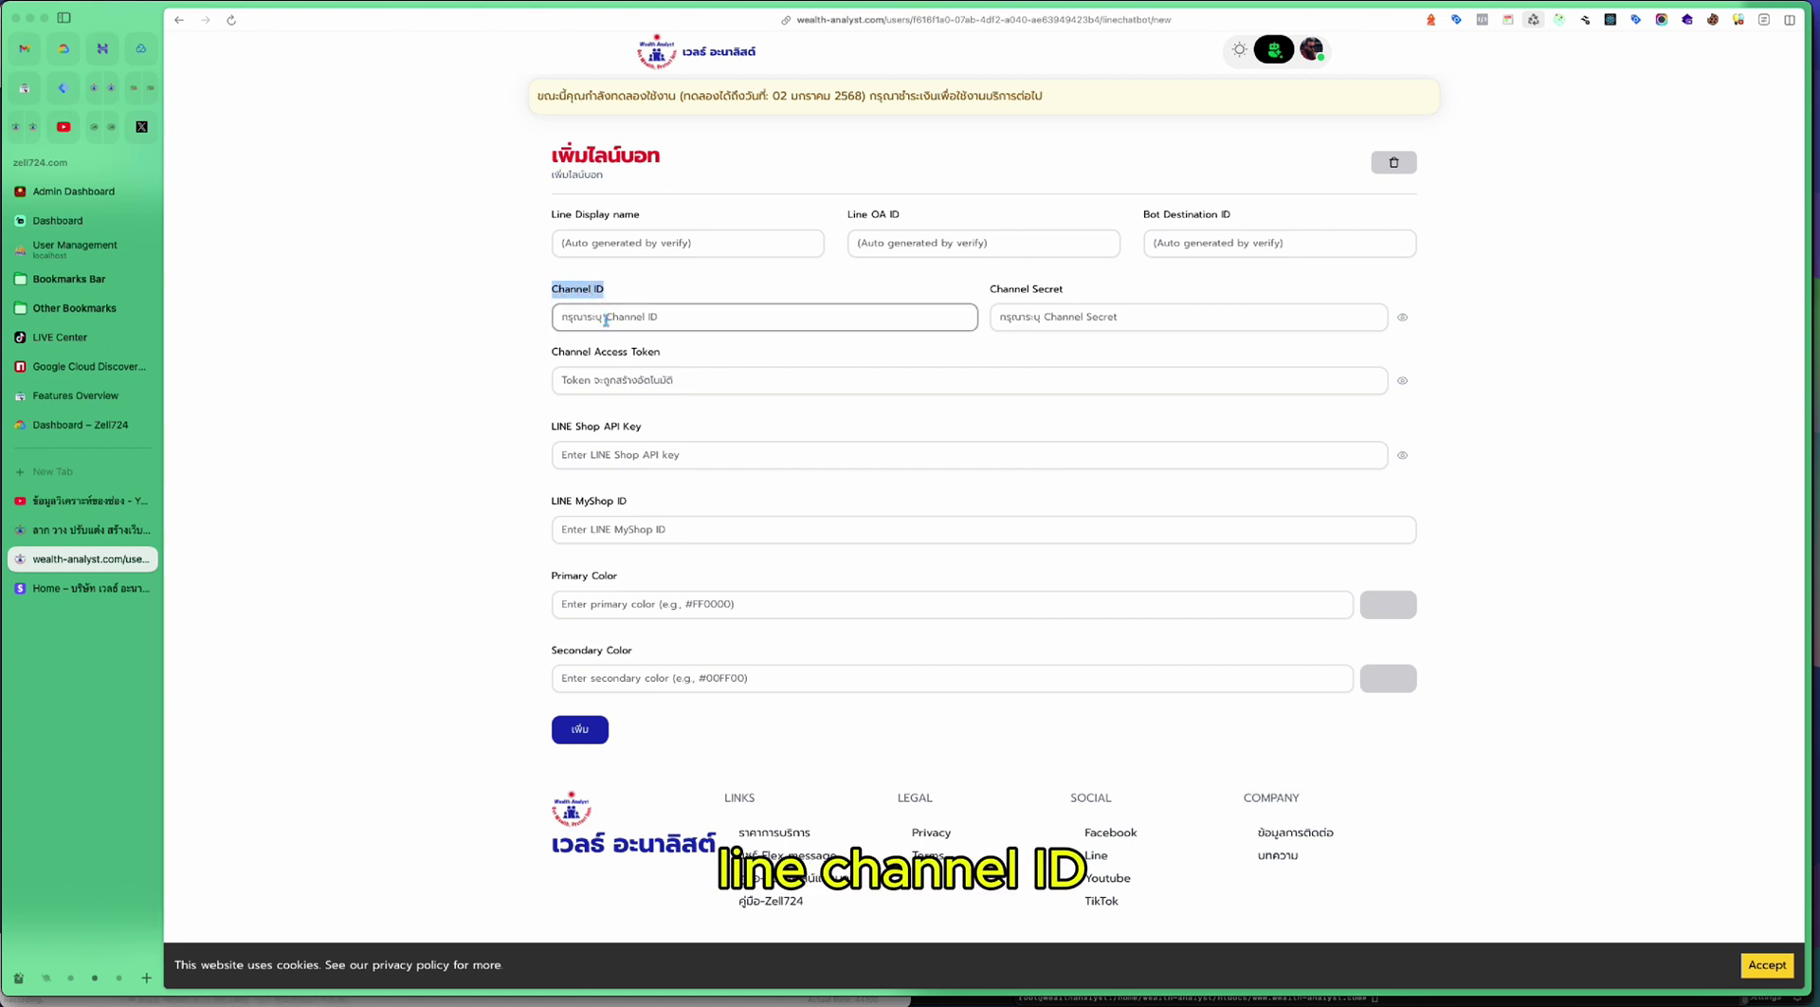
{"action": "left_click", "coordinate": [606, 320]}
{"action": "left_click", "coordinate": [506, 324]}
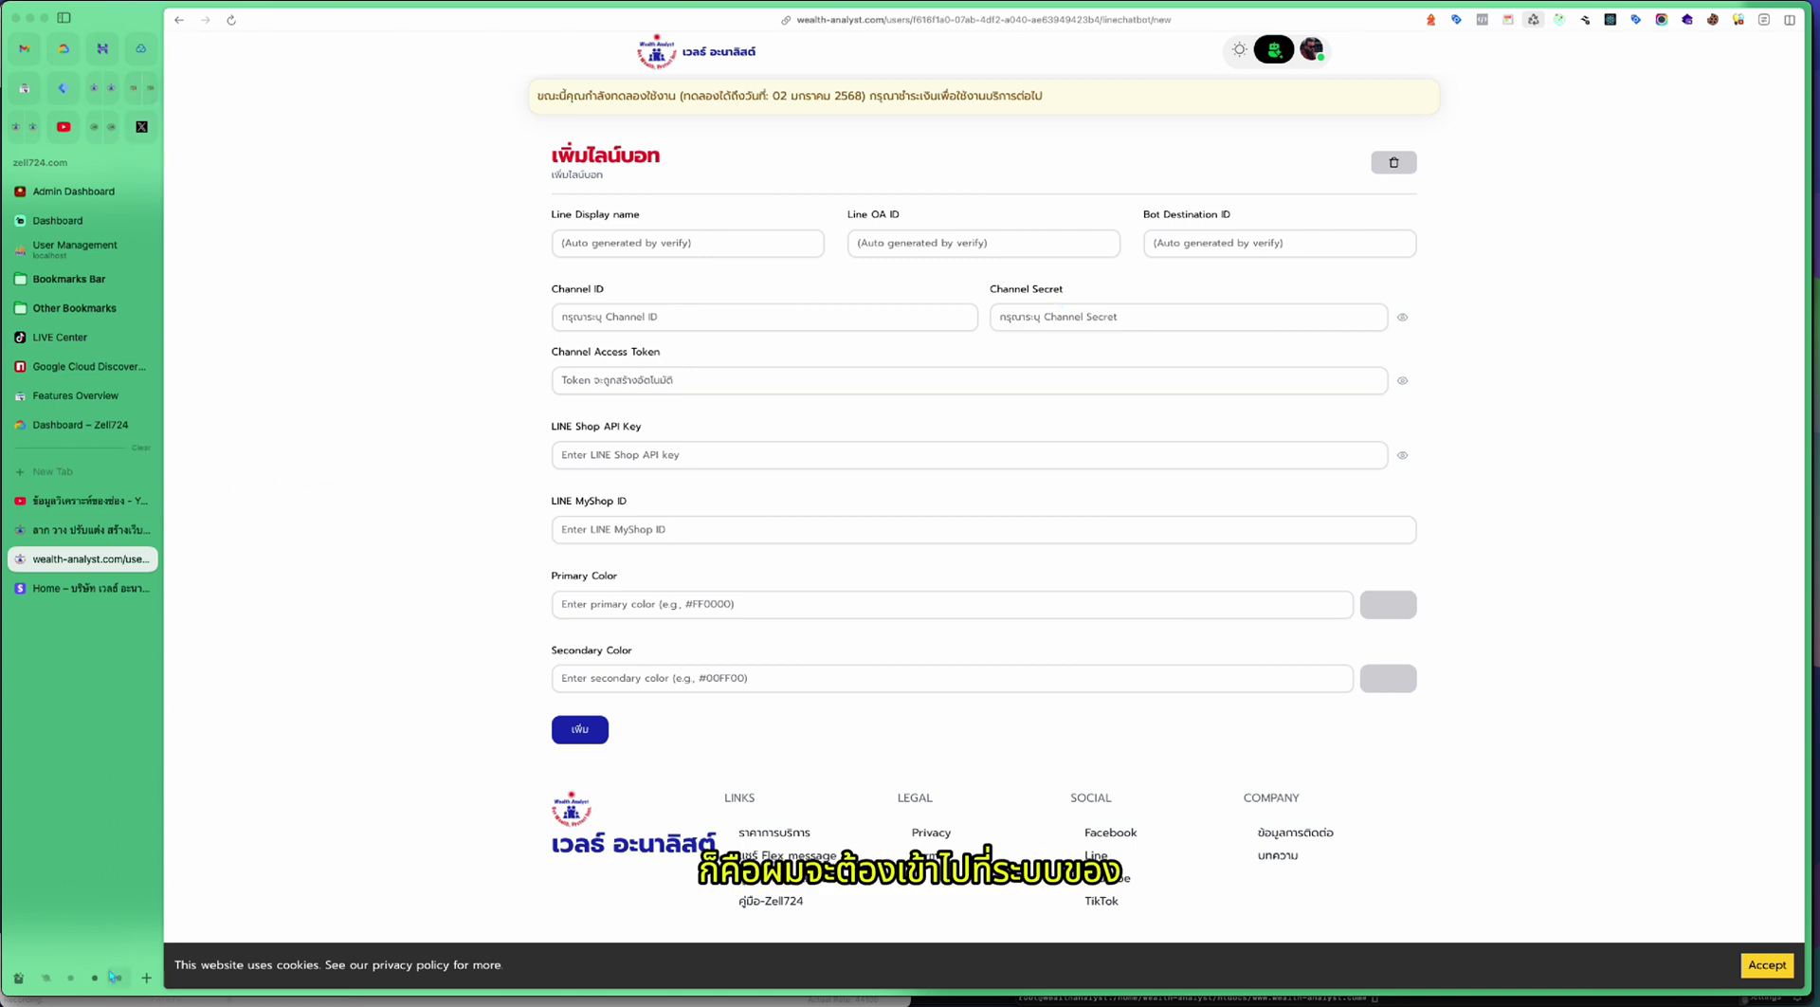
Switch to the LINE Developers console and open the WealthAnalystStaging Messaging API channel under the WealthAnalyst provider.
{"action": "left_click", "coordinate": [70, 977]}
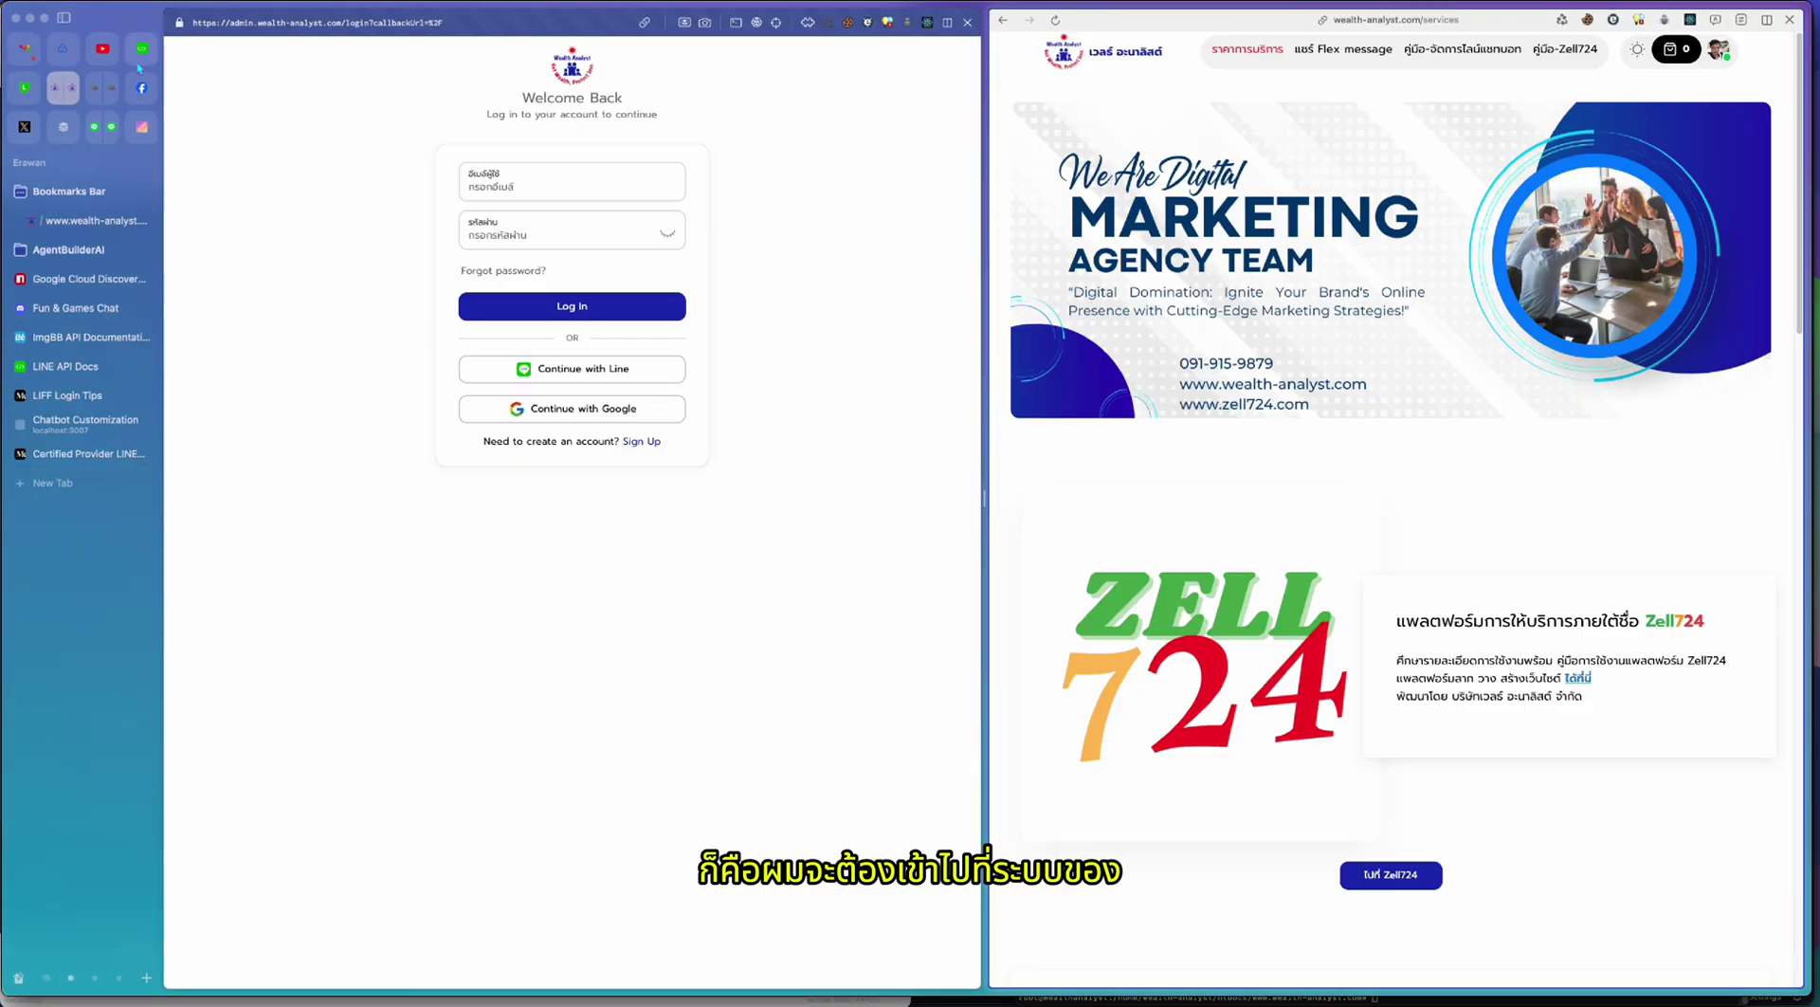
{"action": "left_click", "coordinate": [142, 55]}
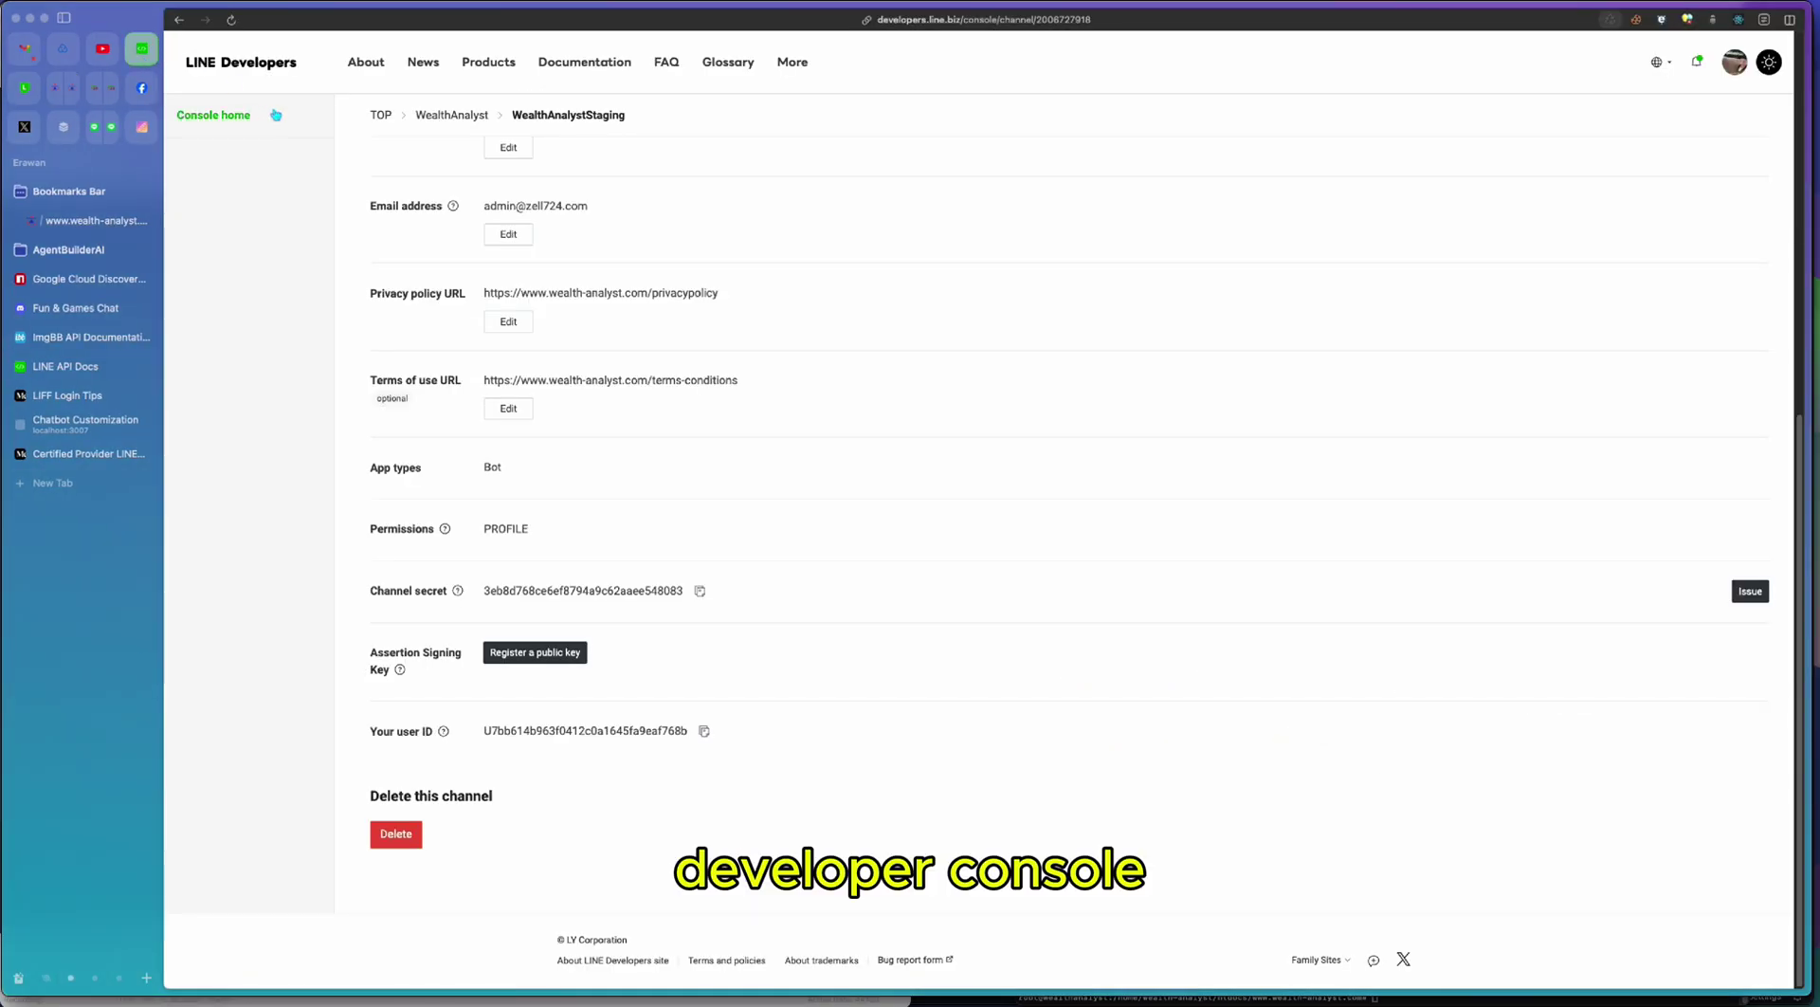
{"action": "left_click", "coordinate": [455, 115]}
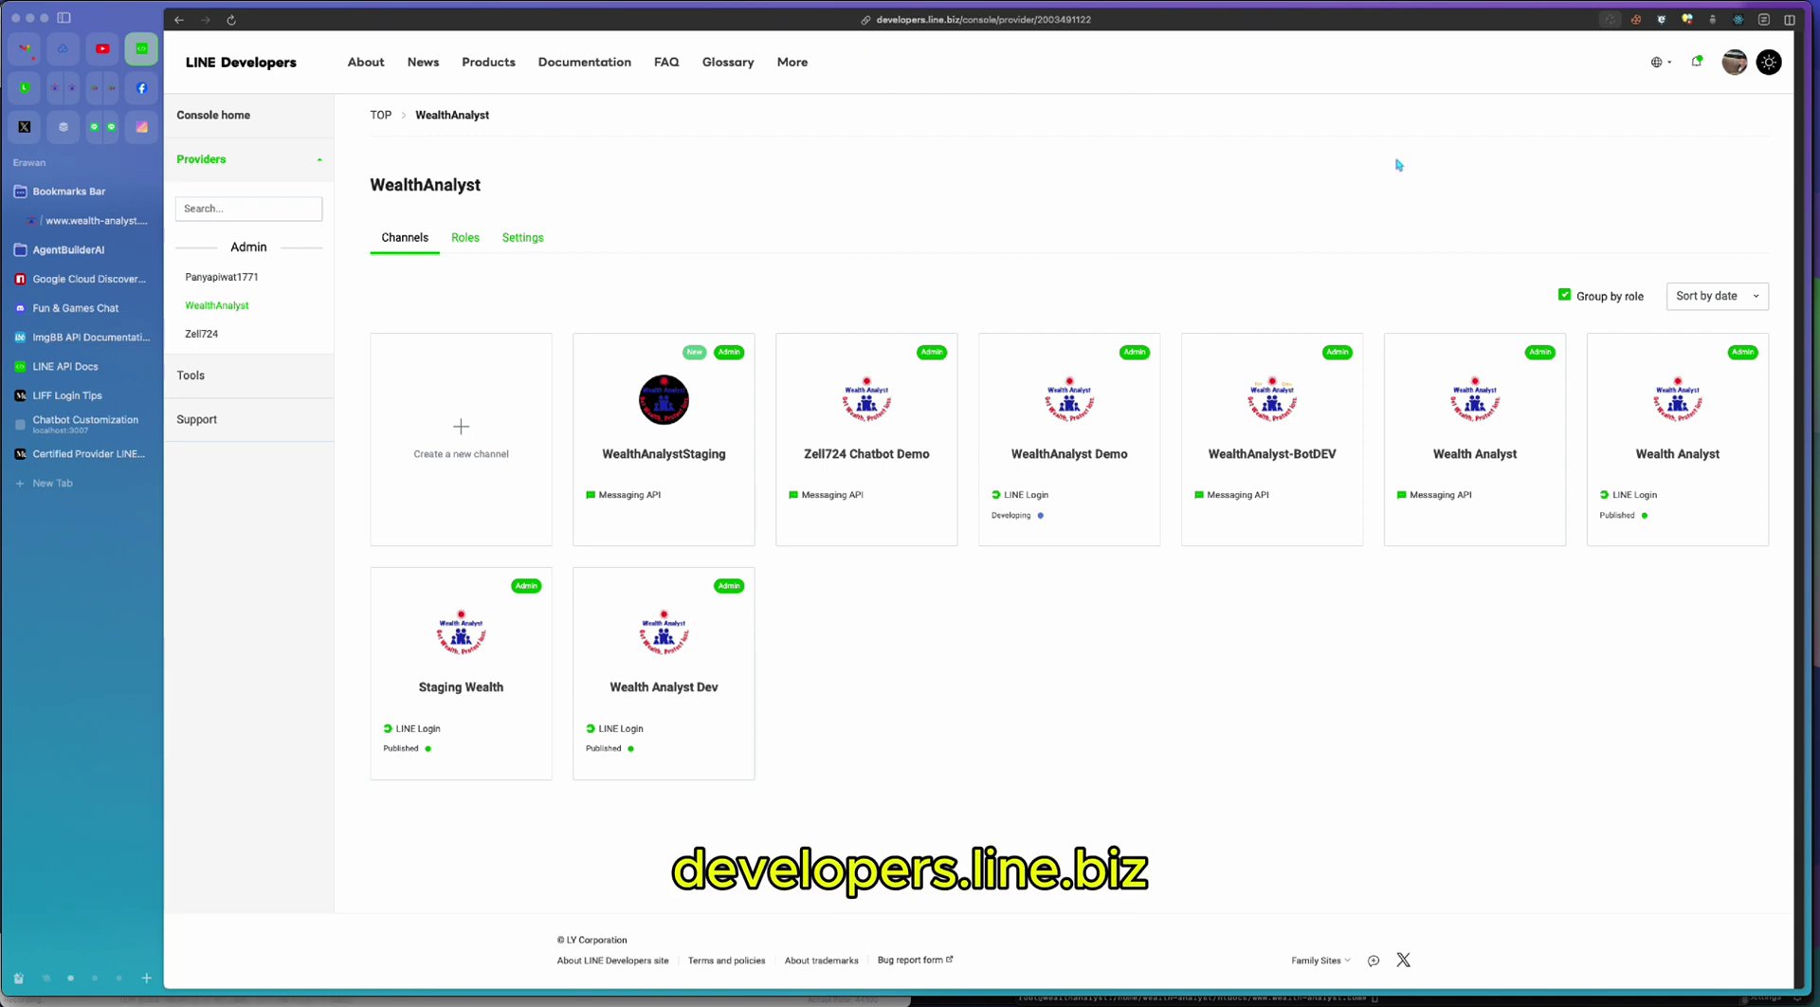
{"action": "left_click", "coordinate": [714, 461]}
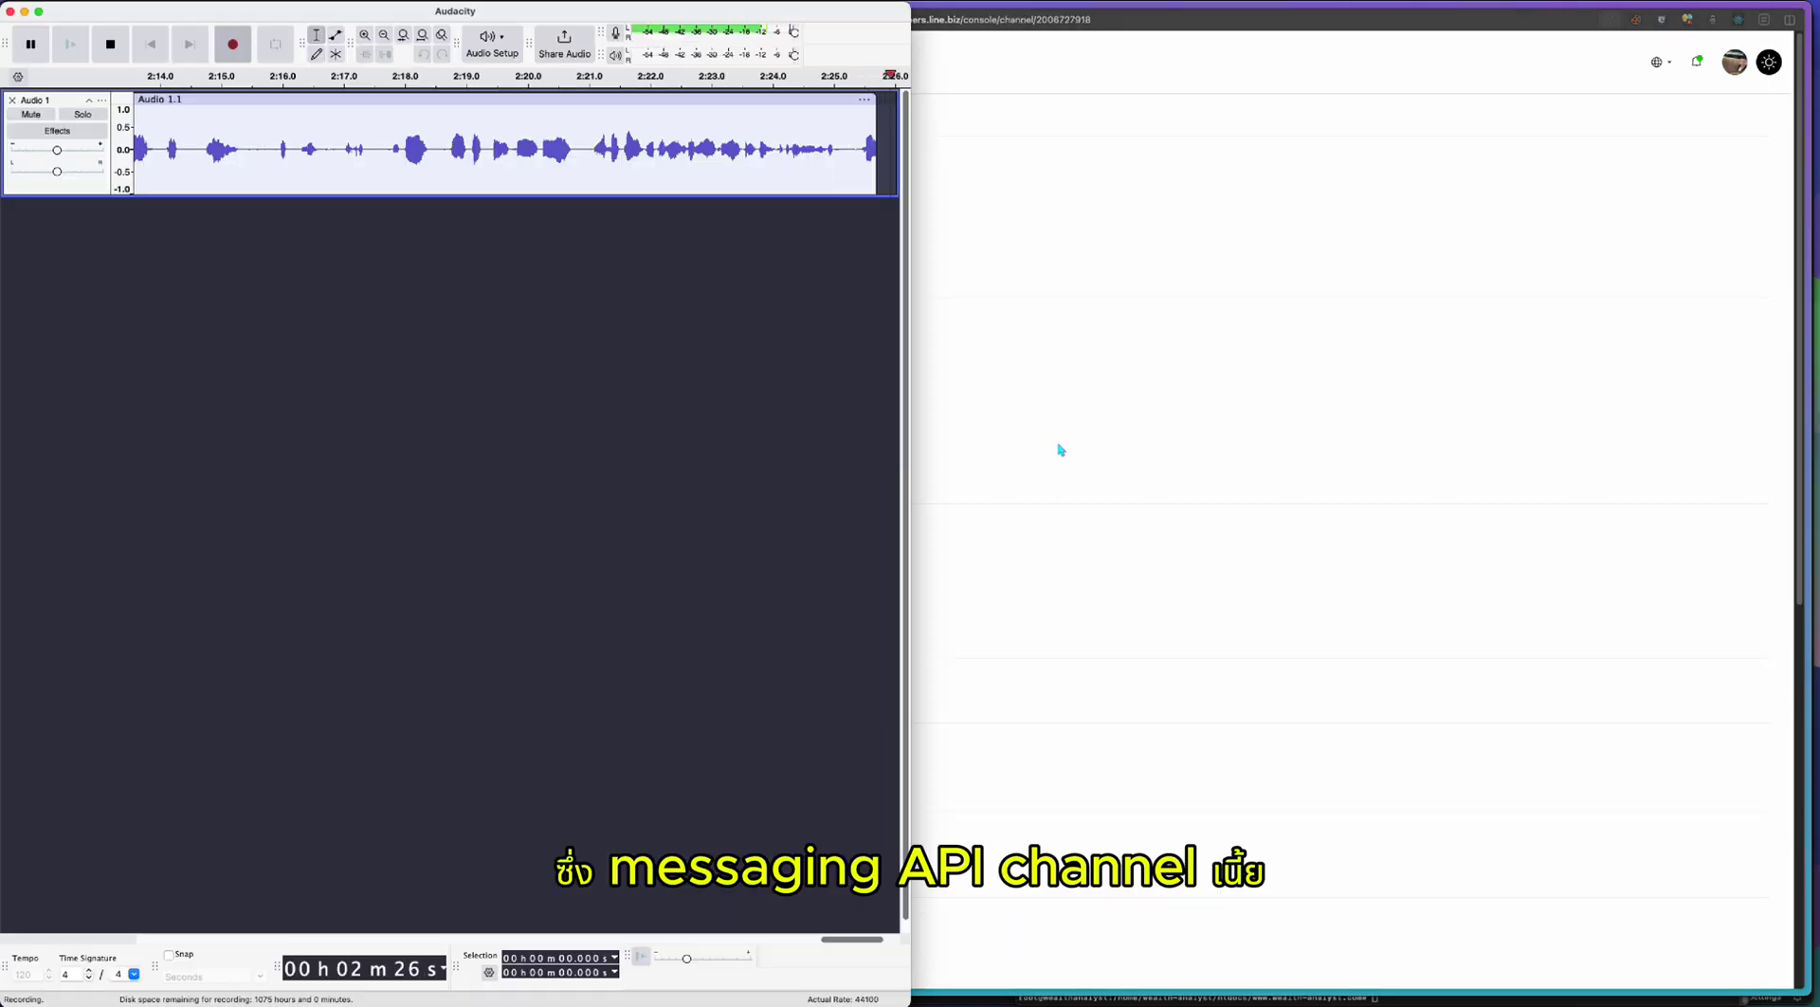
{"action": "left_click", "coordinate": [1061, 450]}
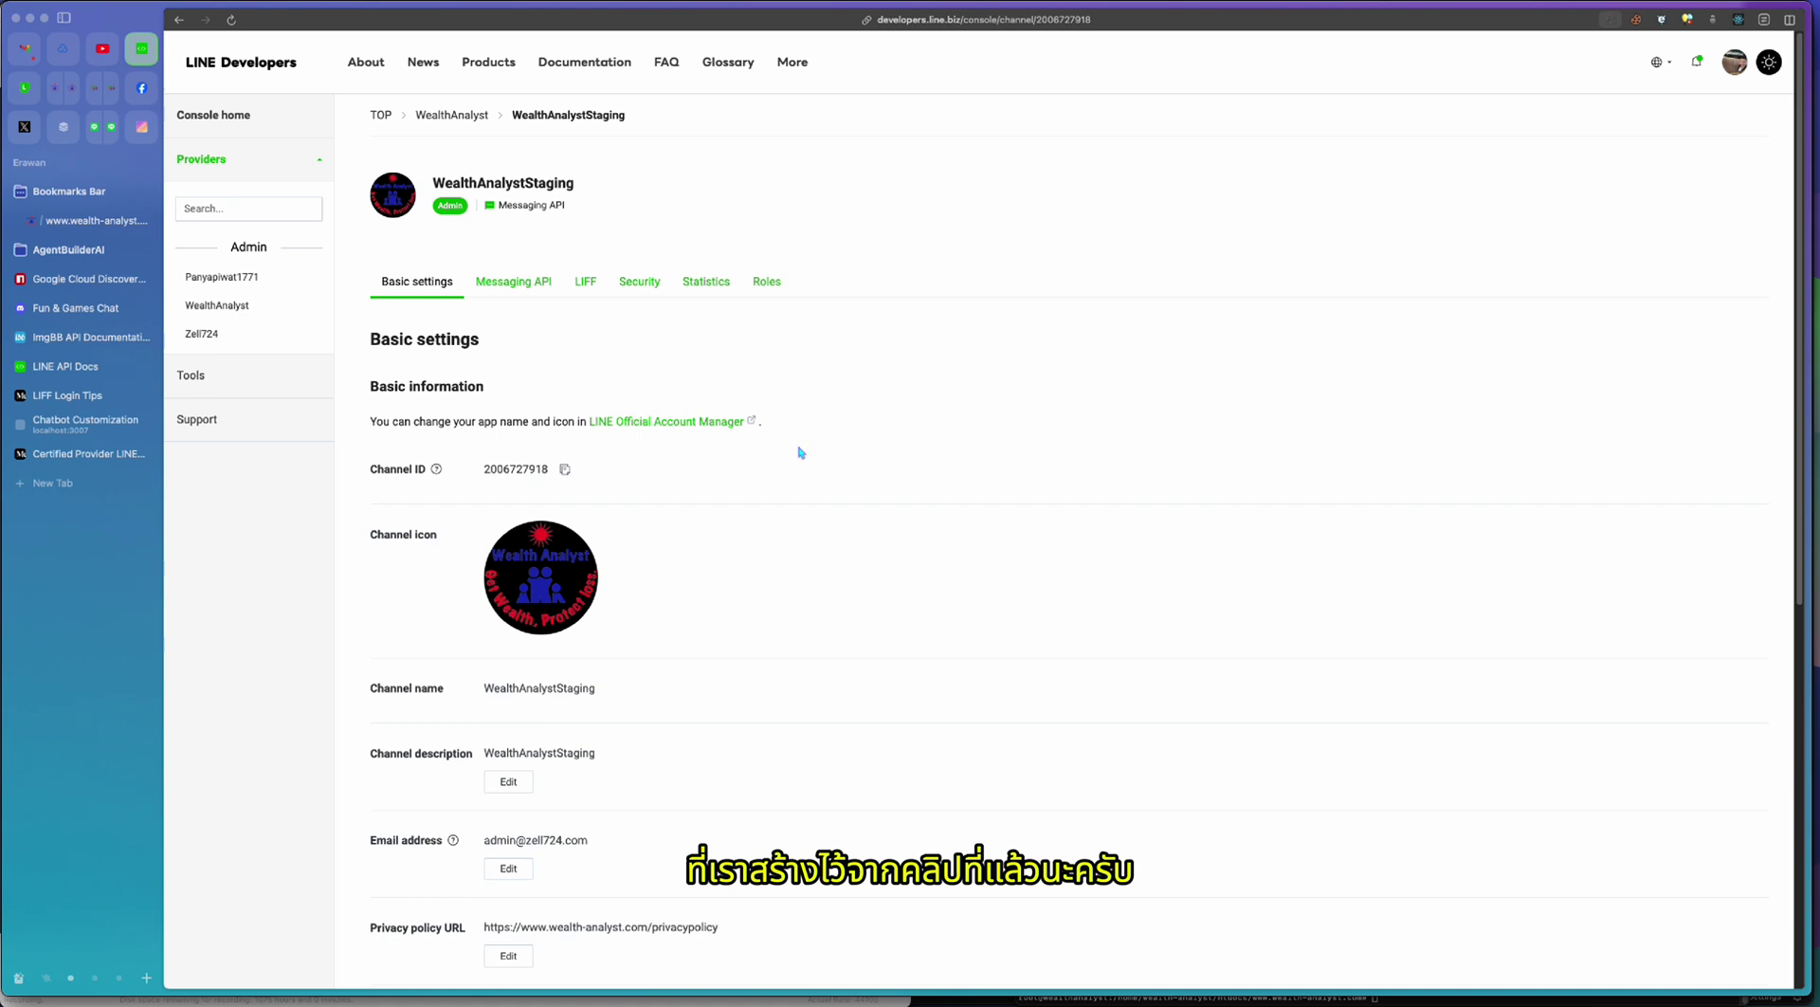
Copy the WealthAnalystStaging channel's ID from its basic settings into the Channel ID field of the wealth-analyst.com bot form.
{"action": "left_click_drag", "start_coordinate": [371, 473], "coordinate": [426, 471]}
{"action": "left_click", "coordinate": [566, 471]}
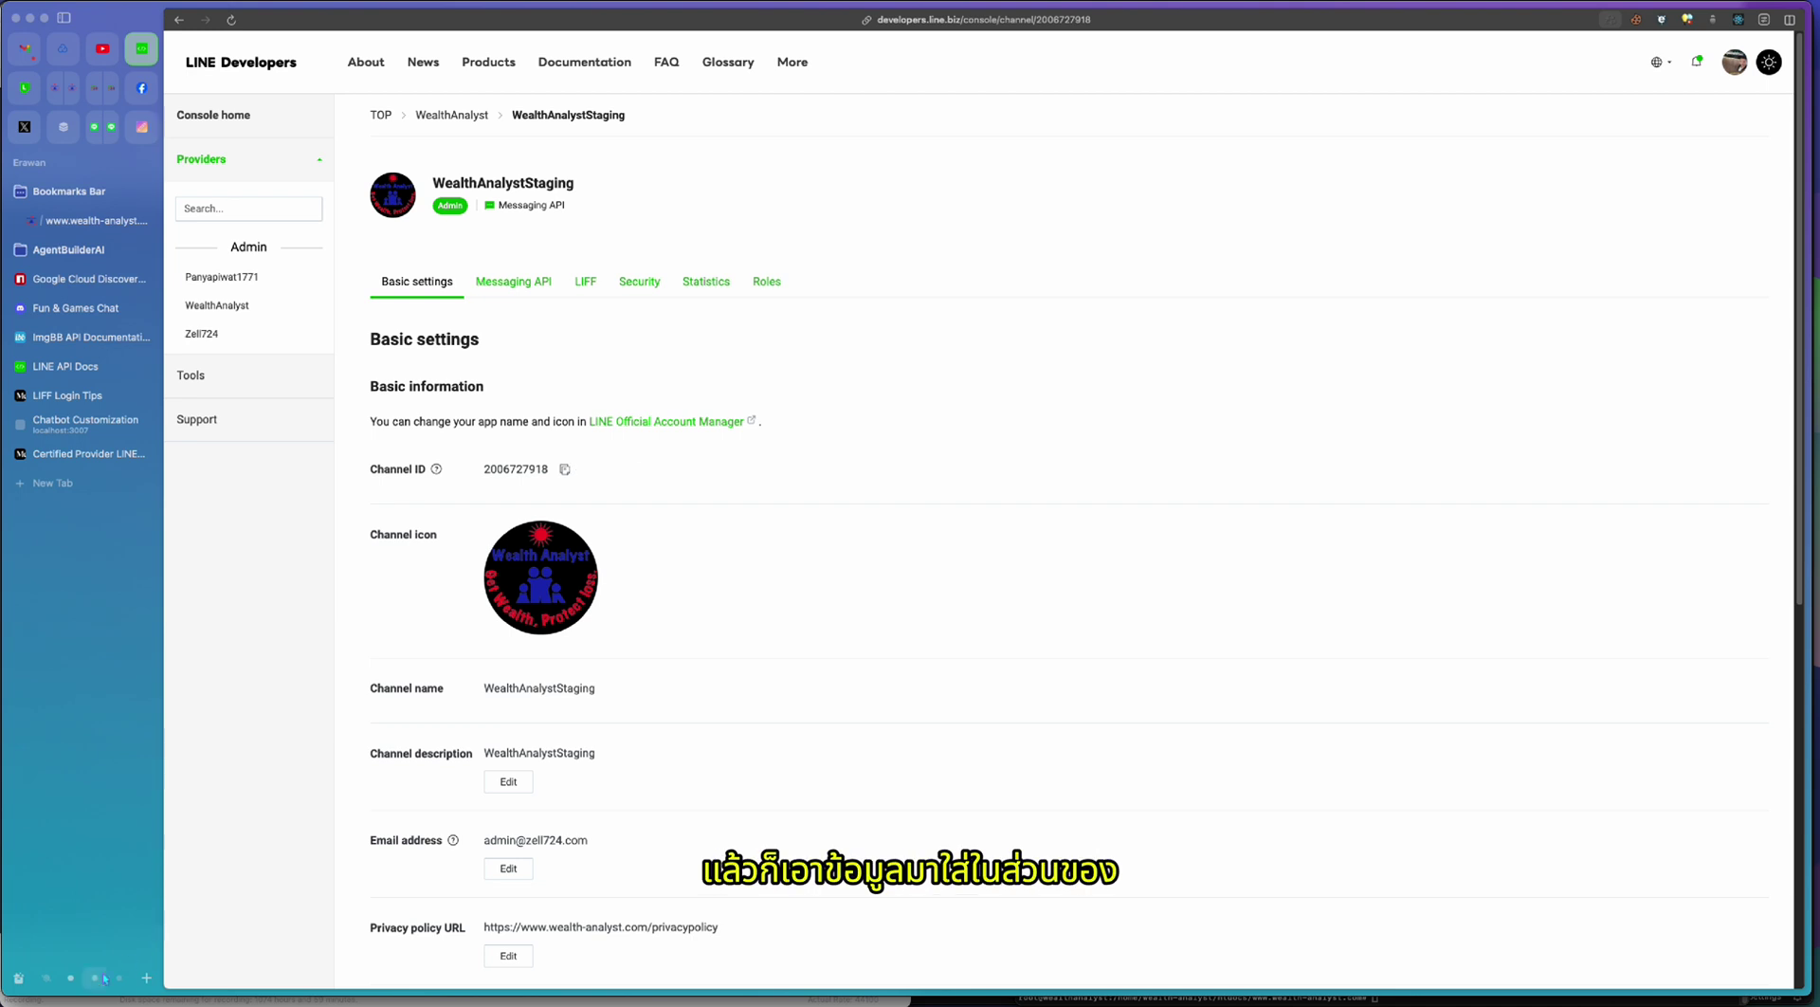
{"action": "key", "text": "ctrl+2"}
{"action": "left_click", "coordinate": [653, 318]}
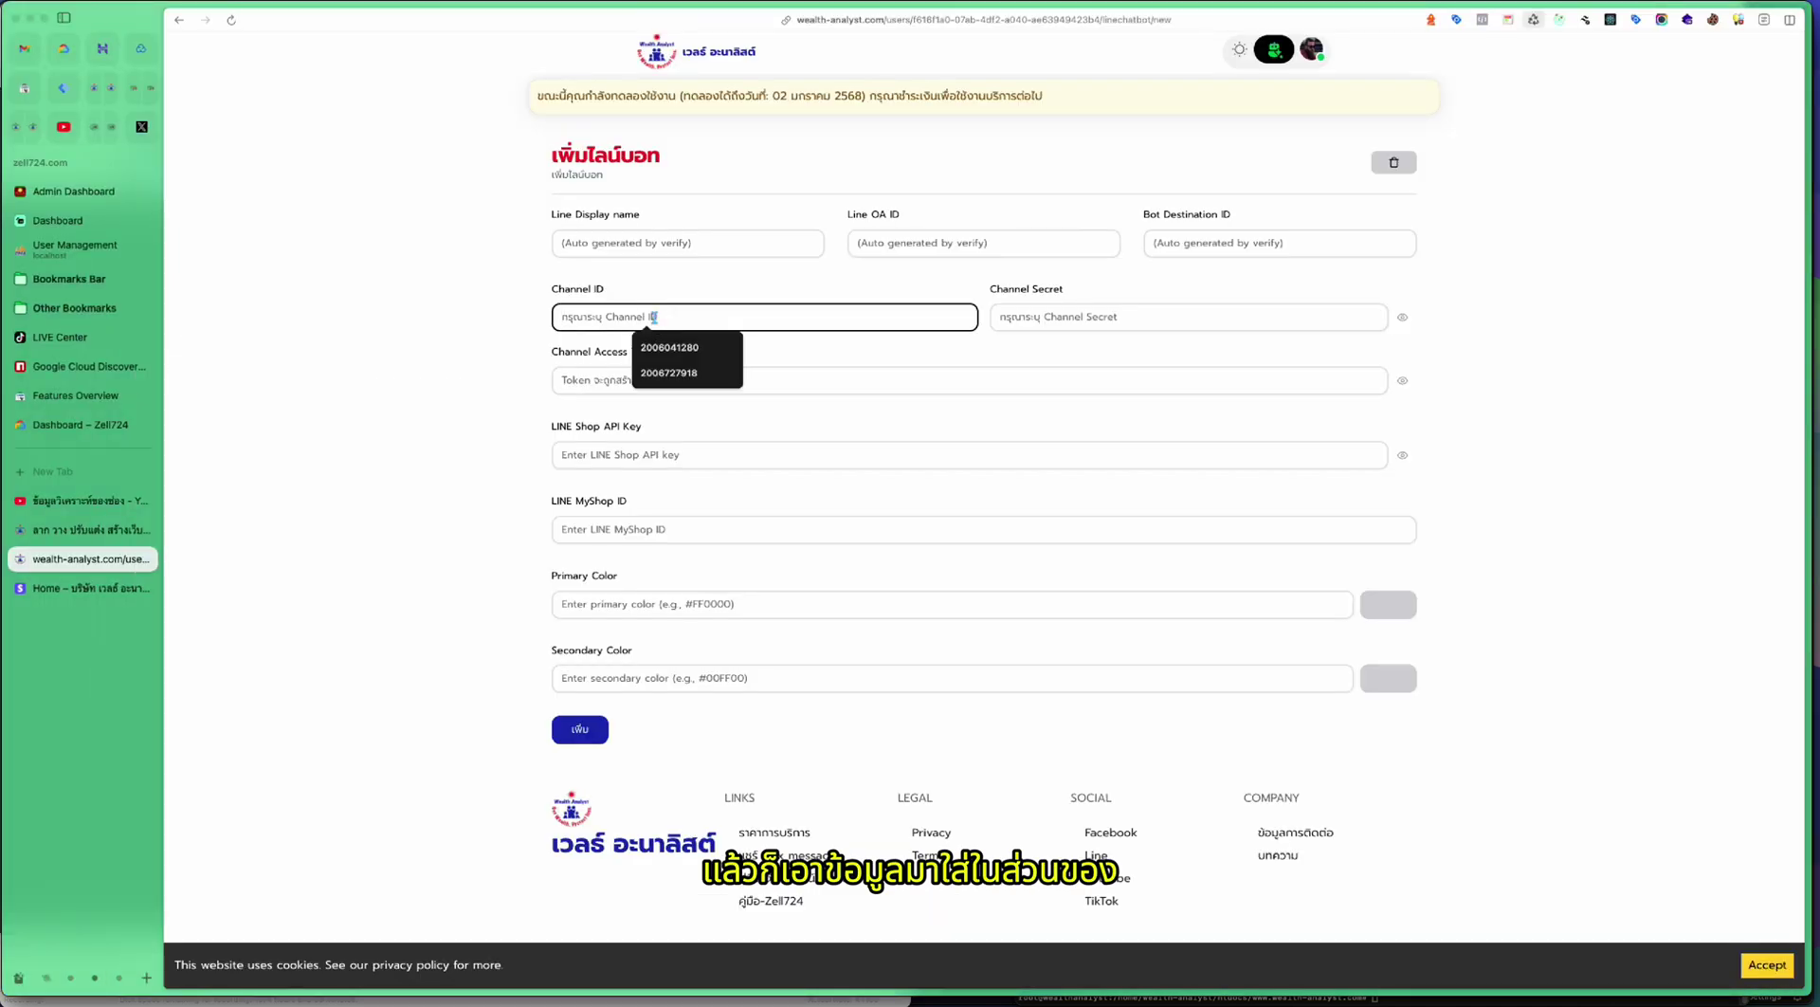
{"action": "key", "text": "super+v"}
{"action": "left_click", "coordinate": [691, 289]}
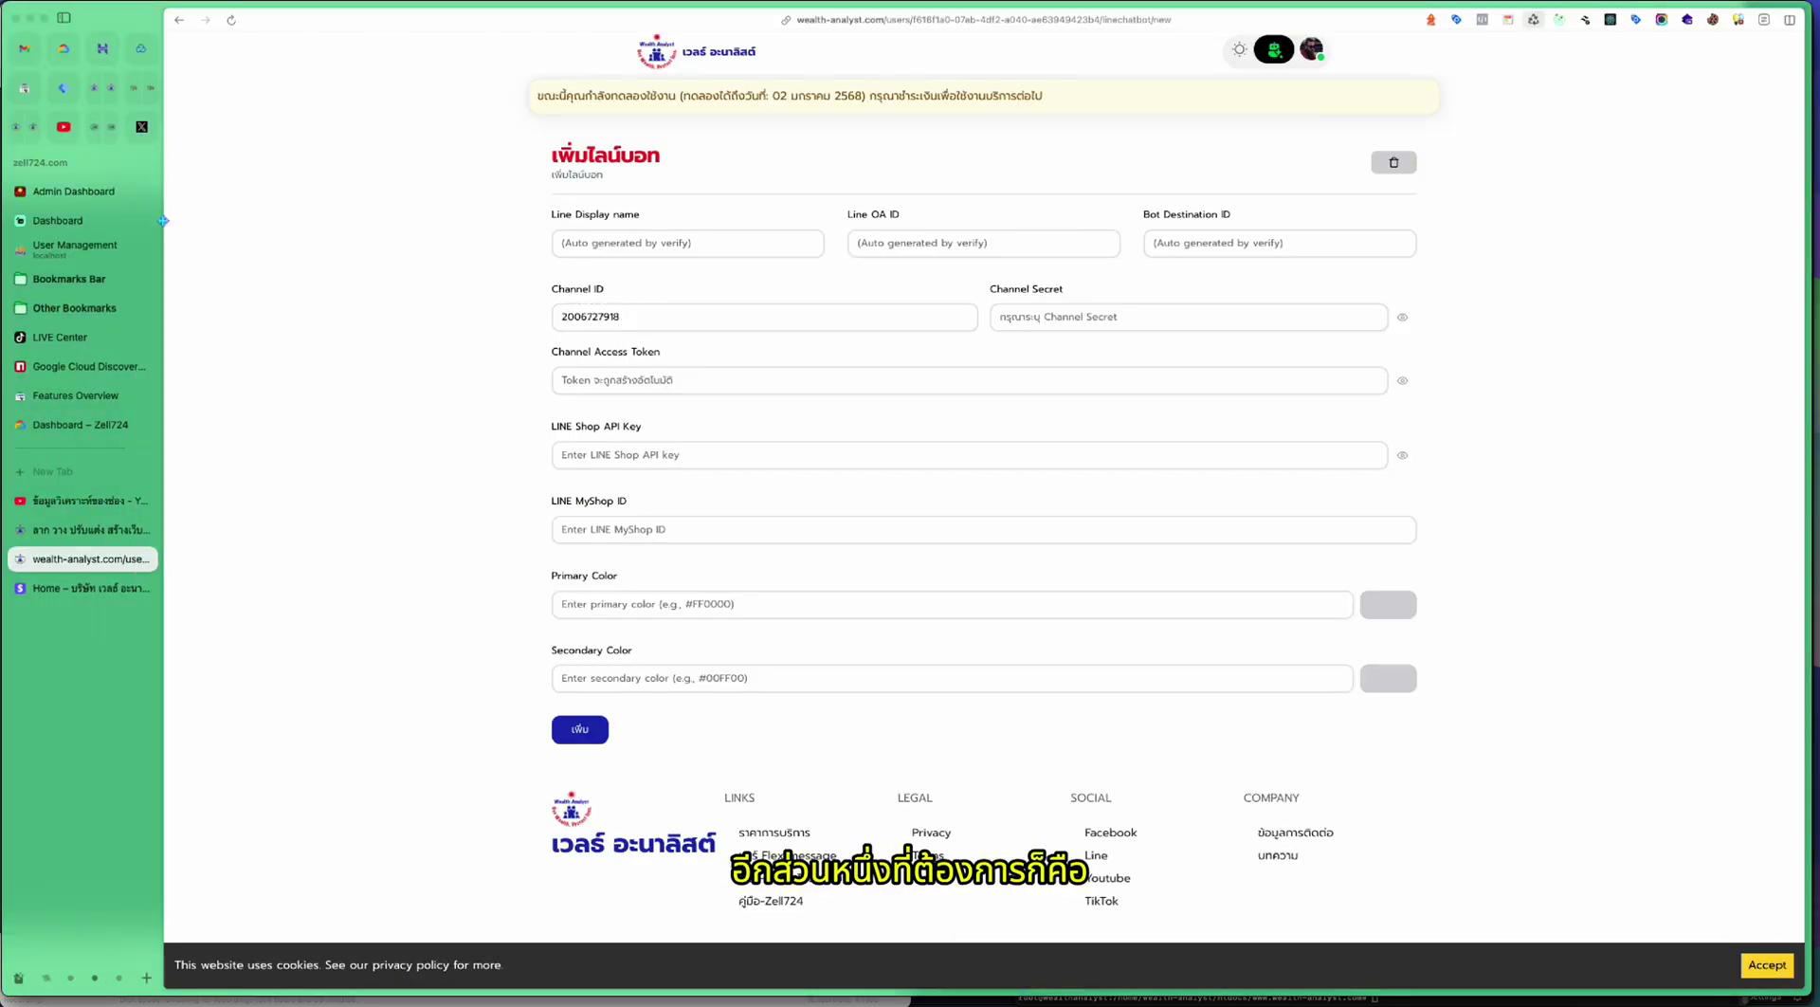
Copy the channel secret from the LINE Developers basic settings into the Channel Secret field of the new bot form.
{"action": "left_click", "coordinate": [70, 978]}
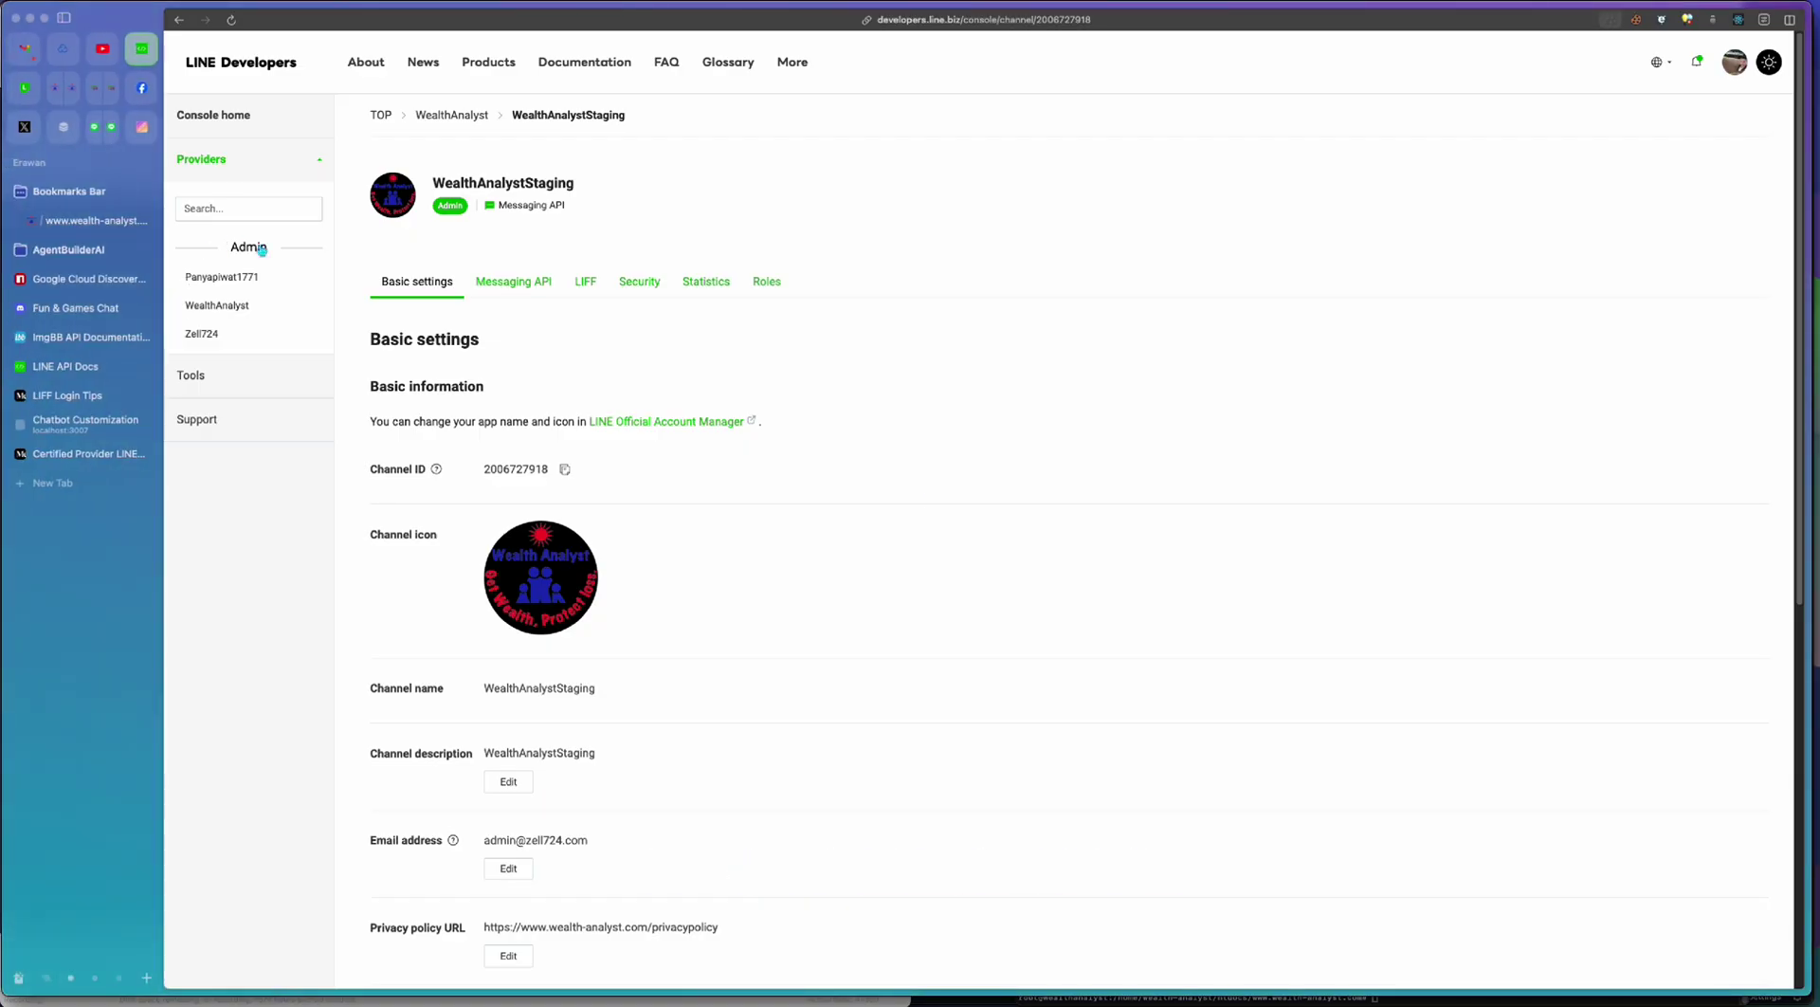
{"action": "scroll", "coordinate": [929, 501], "scroll_direction": "down", "scroll_amount": 5}
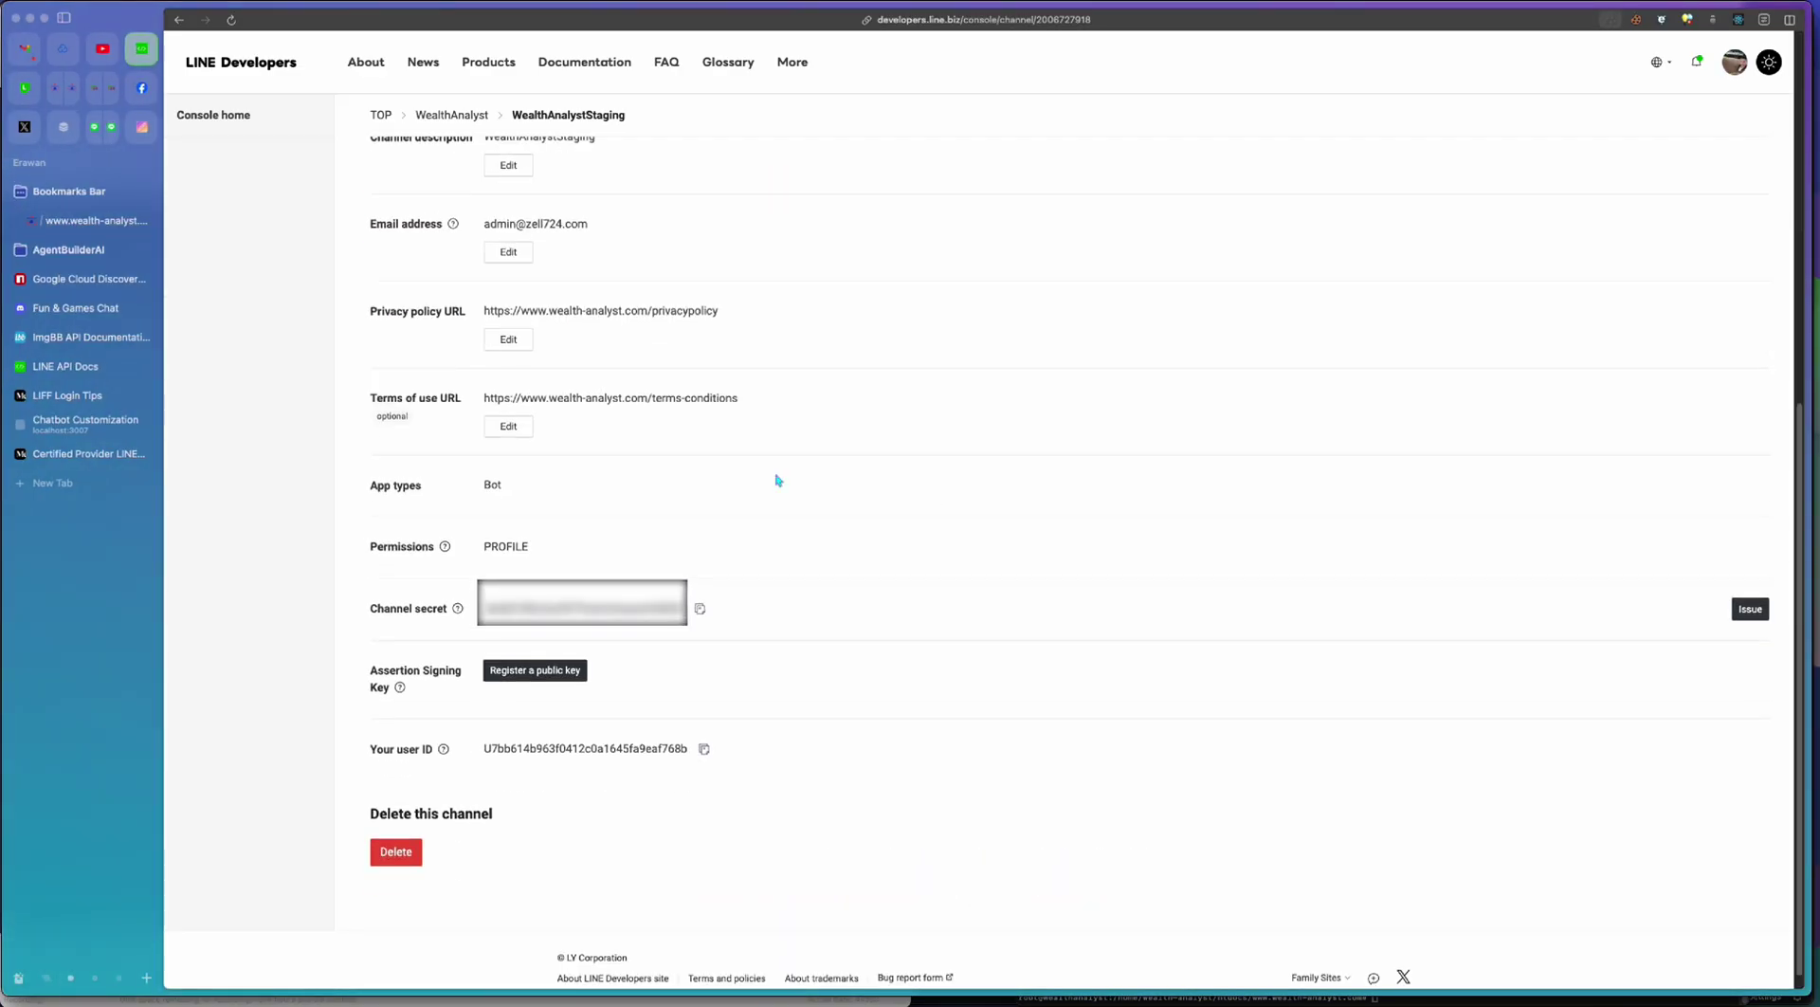
{"action": "left_click", "coordinate": [700, 608]}
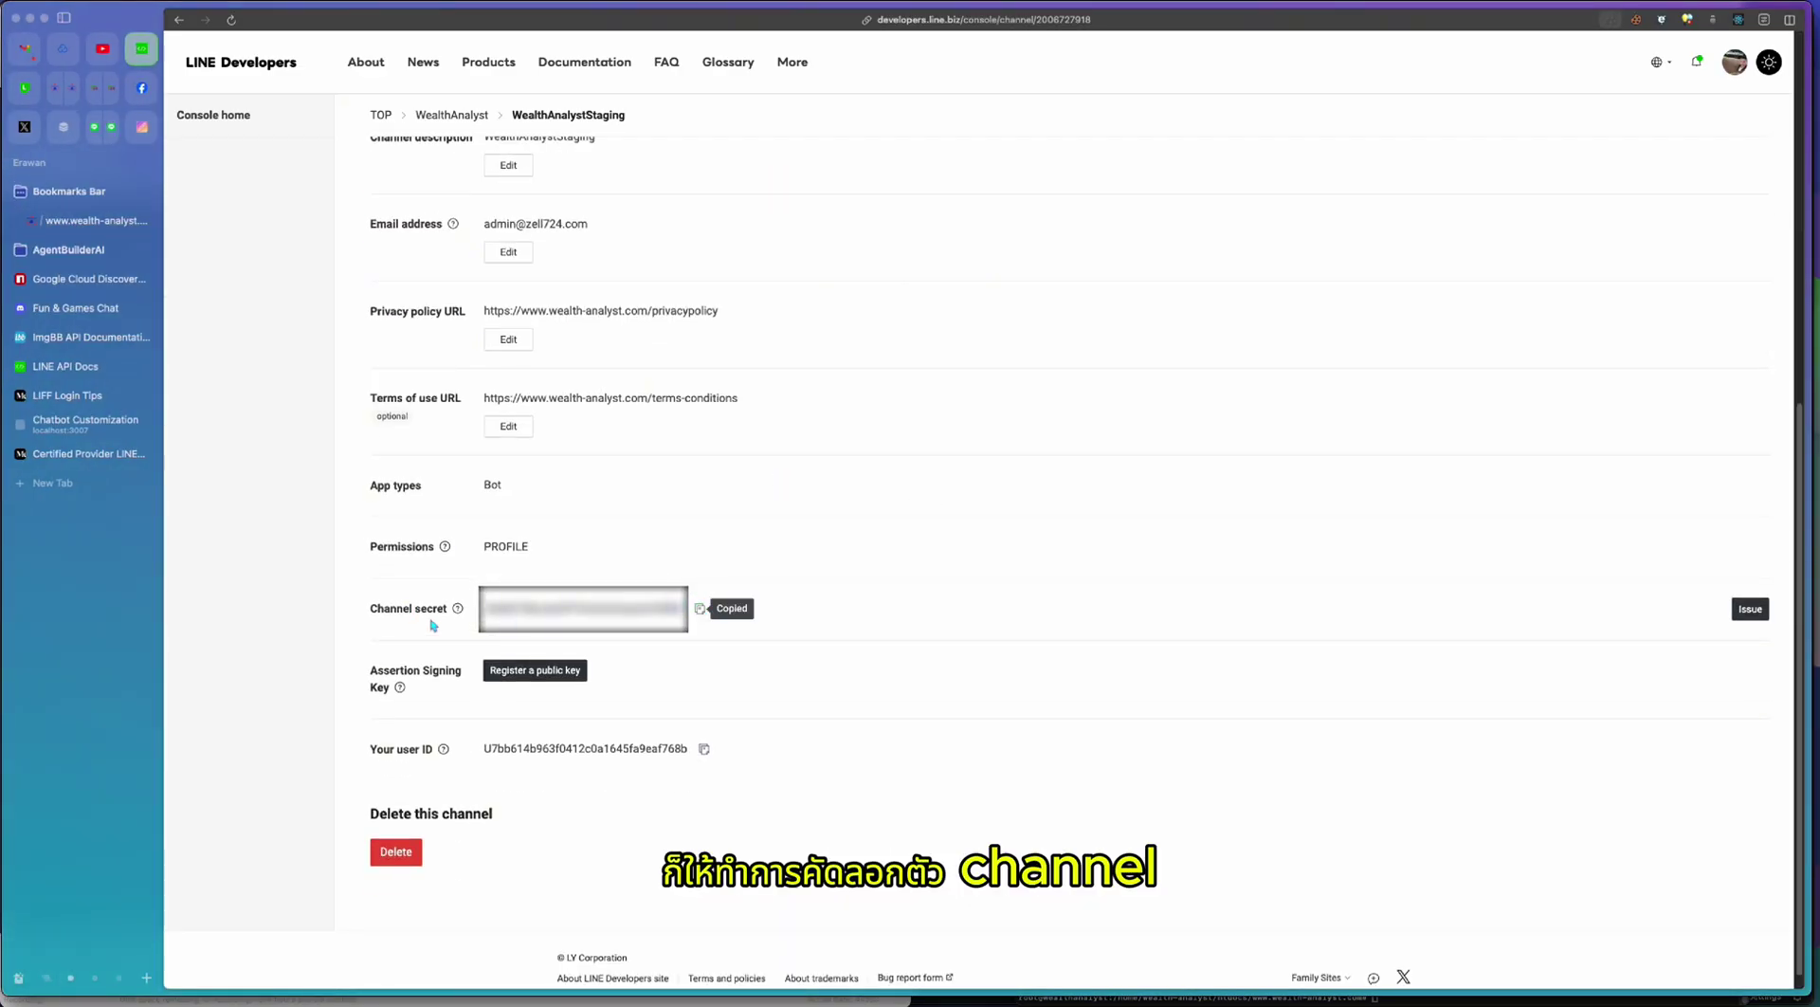
{"action": "left_click", "coordinate": [94, 978]}
{"action": "left_click", "coordinate": [1251, 317]}
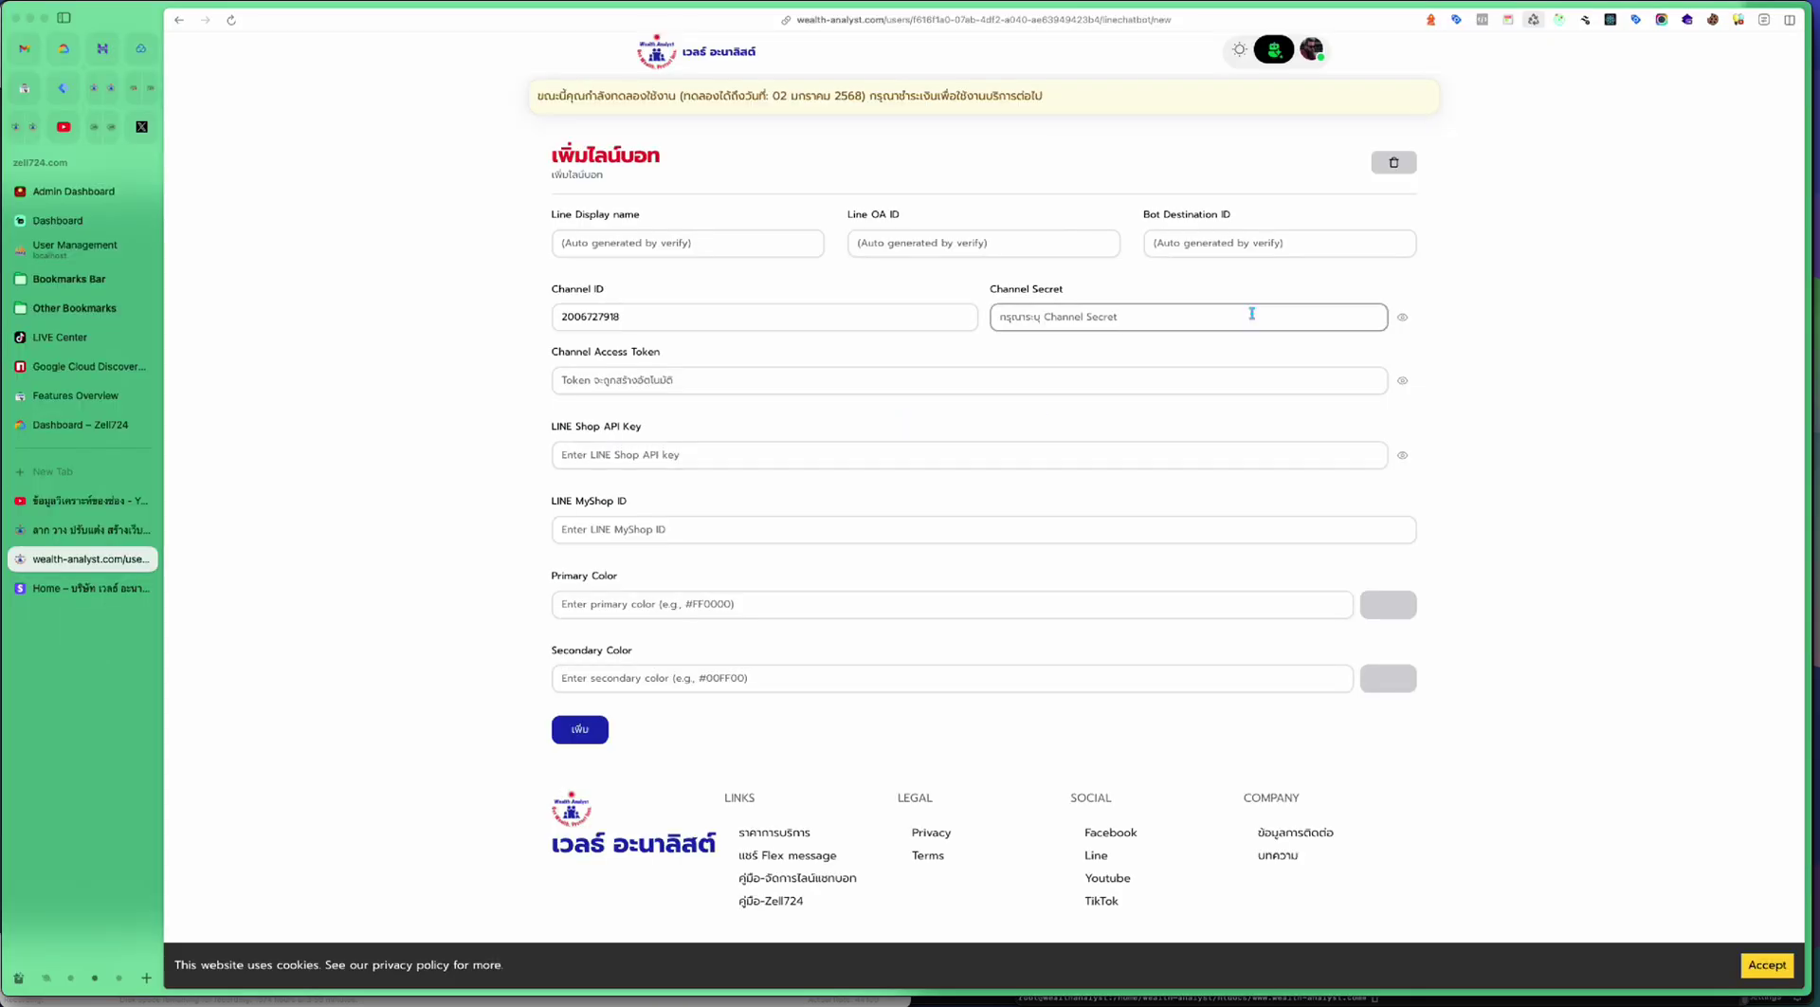
{"action": "key", "text": "cmd+v"}
{"action": "left_click", "coordinate": [1482, 323]}
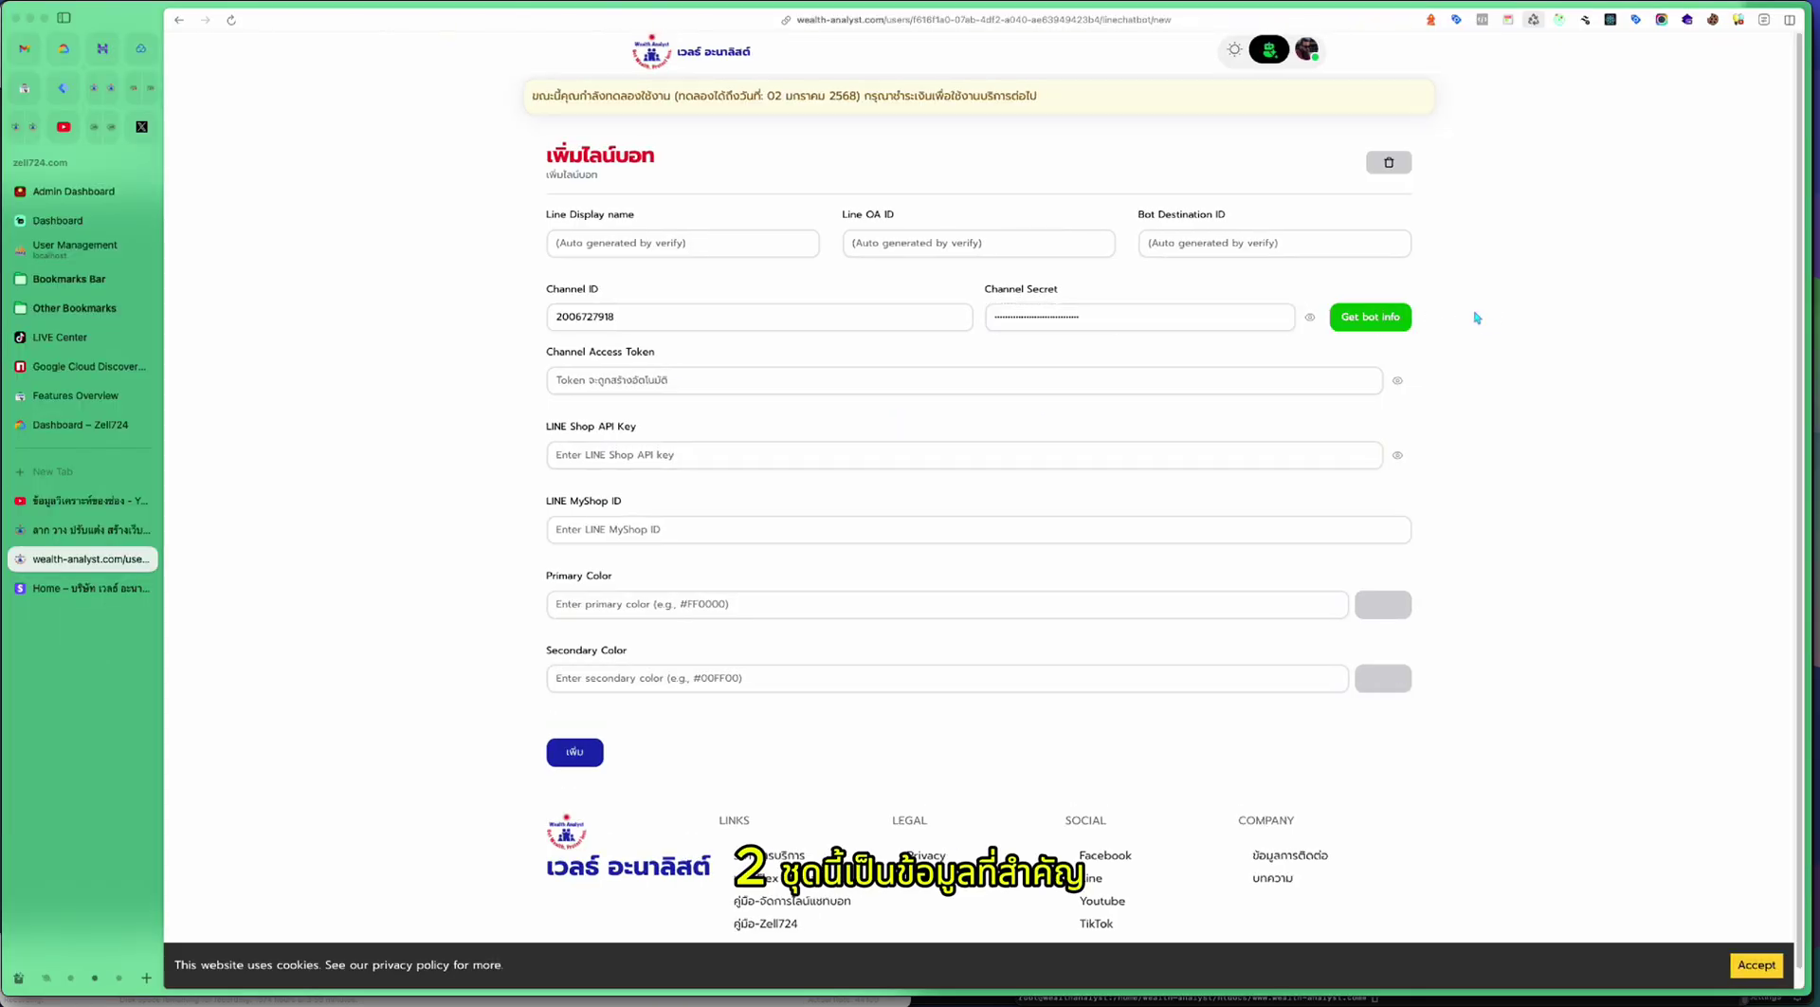
Fetch the bot info from LINE using the entered channel ID and channel secret.
{"action": "left_click", "coordinate": [1192, 312]}
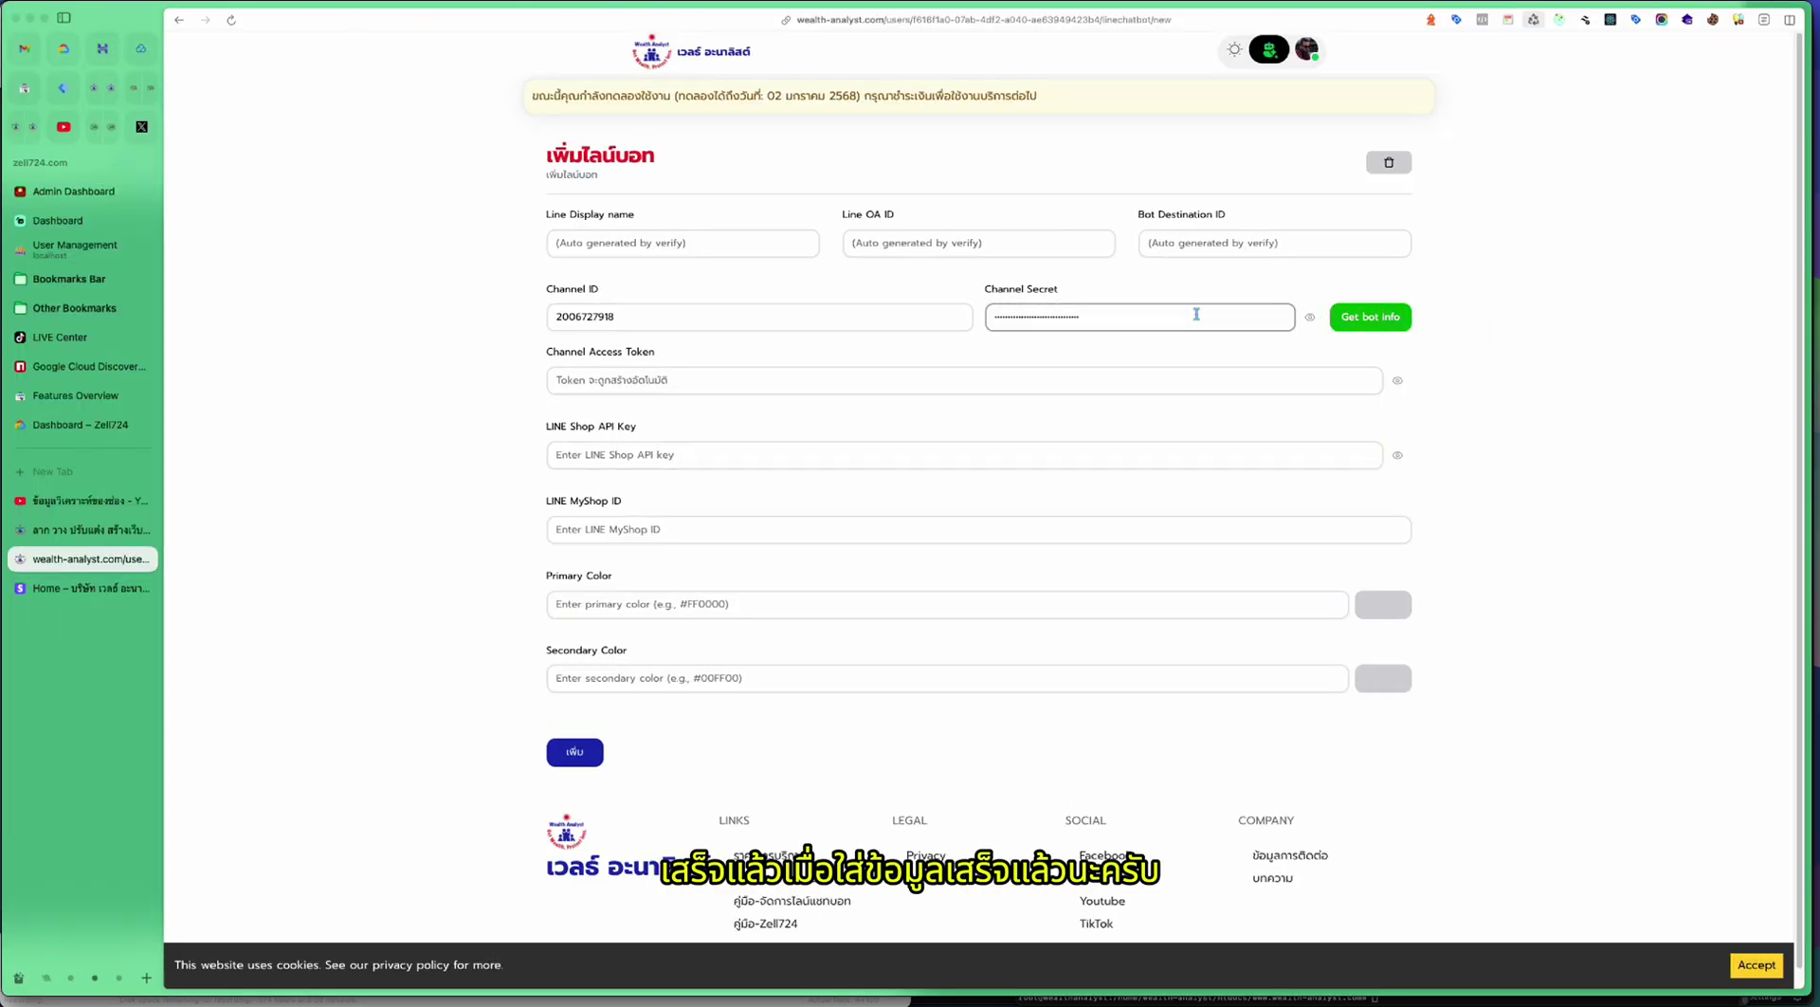
{"action": "left_click", "coordinate": [1386, 321]}
{"action": "left_click", "coordinate": [1769, 58]}
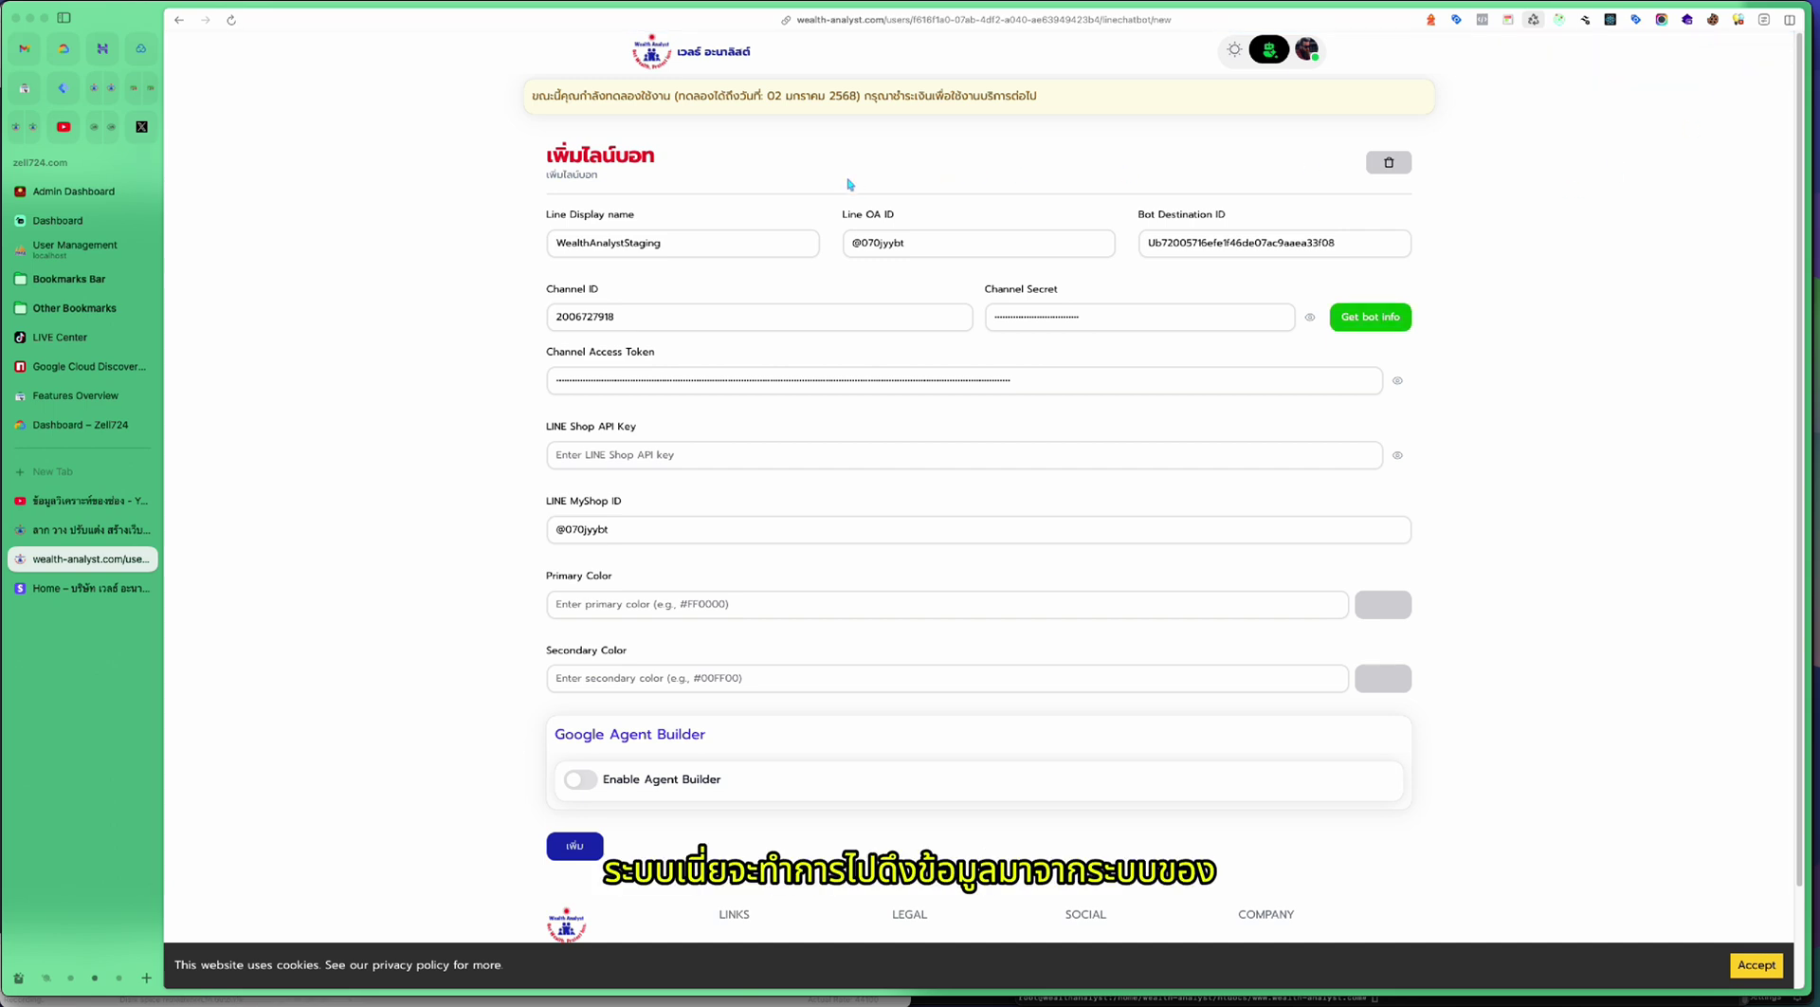
Examine the filled-in Line Display name, Line OA ID and Bot Destination ID, and reveal the Channel Access Token for inspection.
{"action": "left_click", "coordinate": [717, 244]}
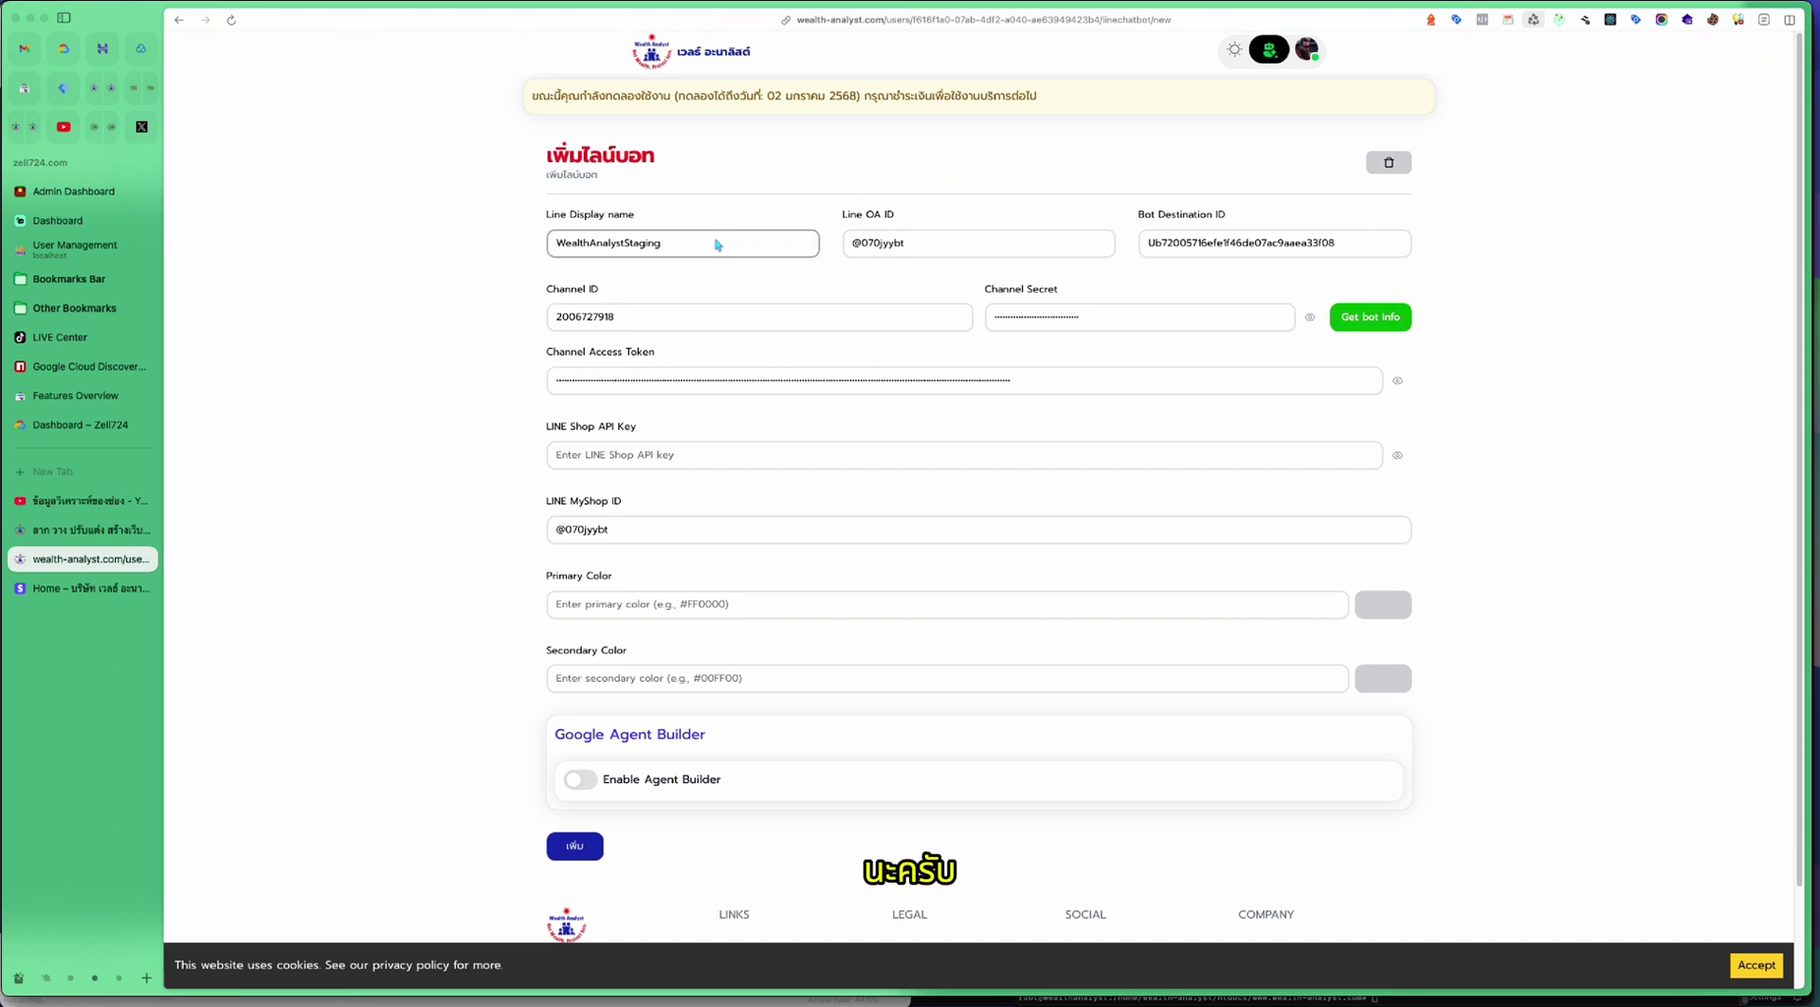
{"action": "left_click_drag", "start_coordinate": [557, 242], "coordinate": [665, 248]}
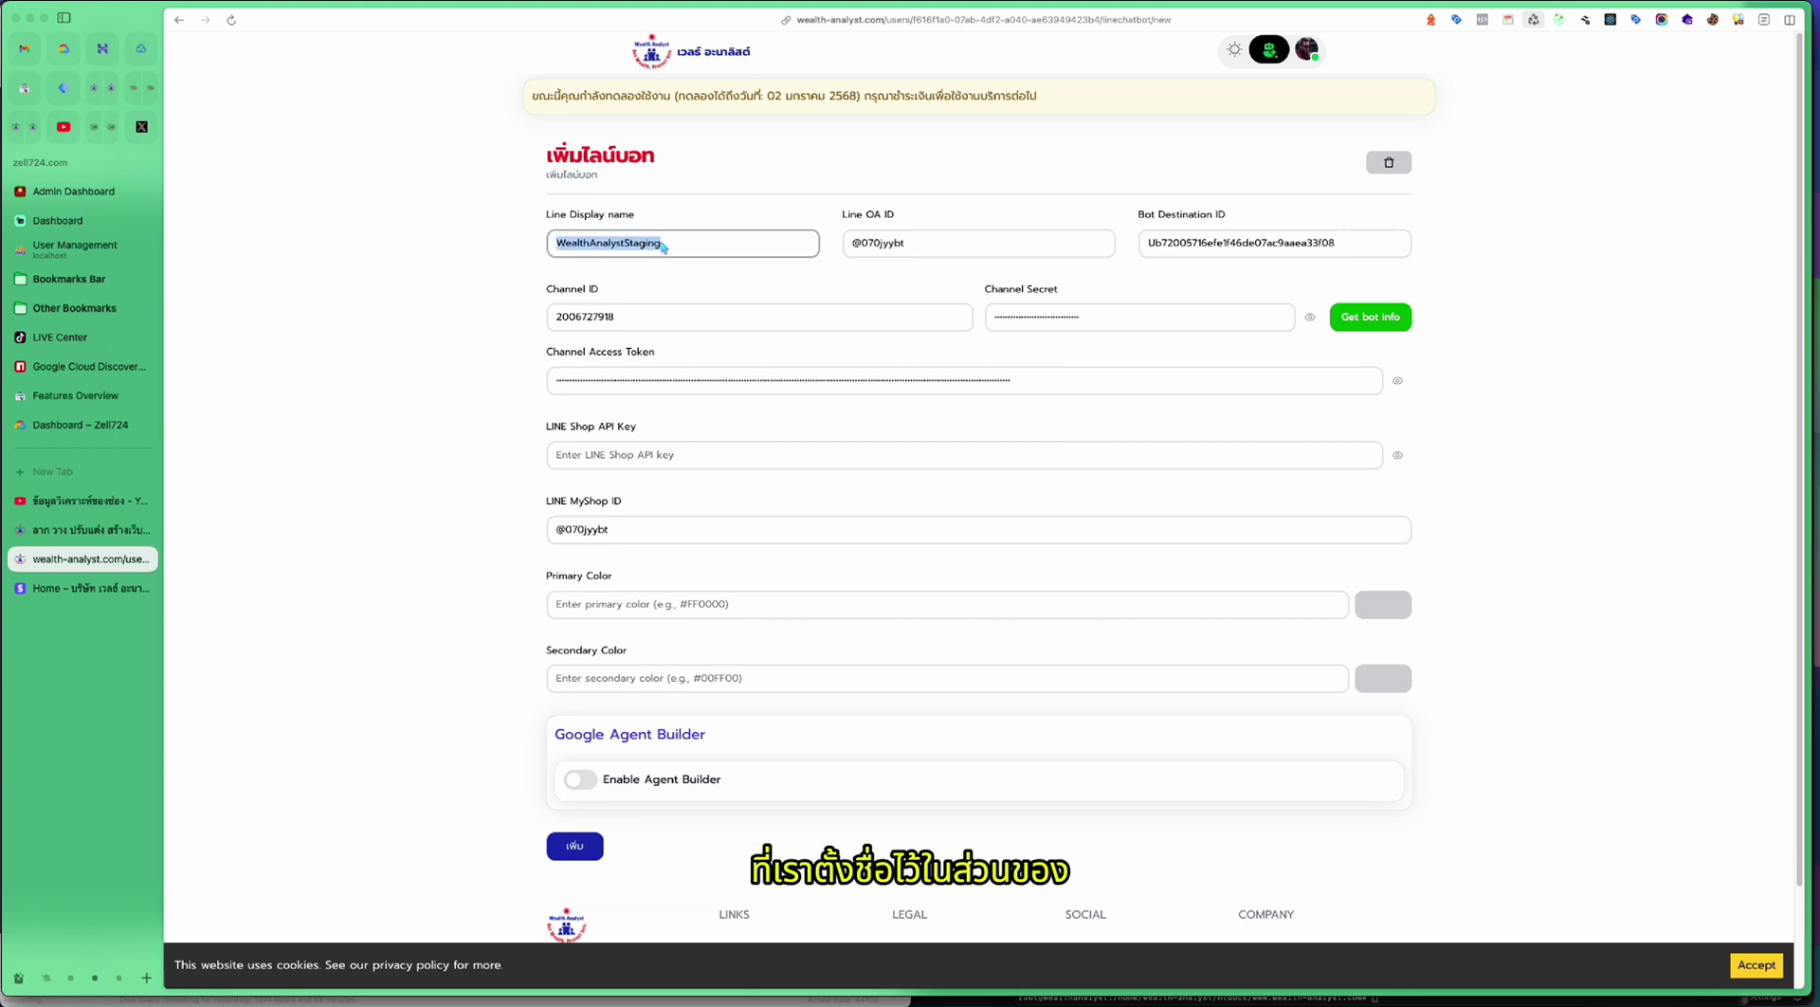
{"action": "left_click_drag", "start_coordinate": [850, 243], "coordinate": [908, 252]}
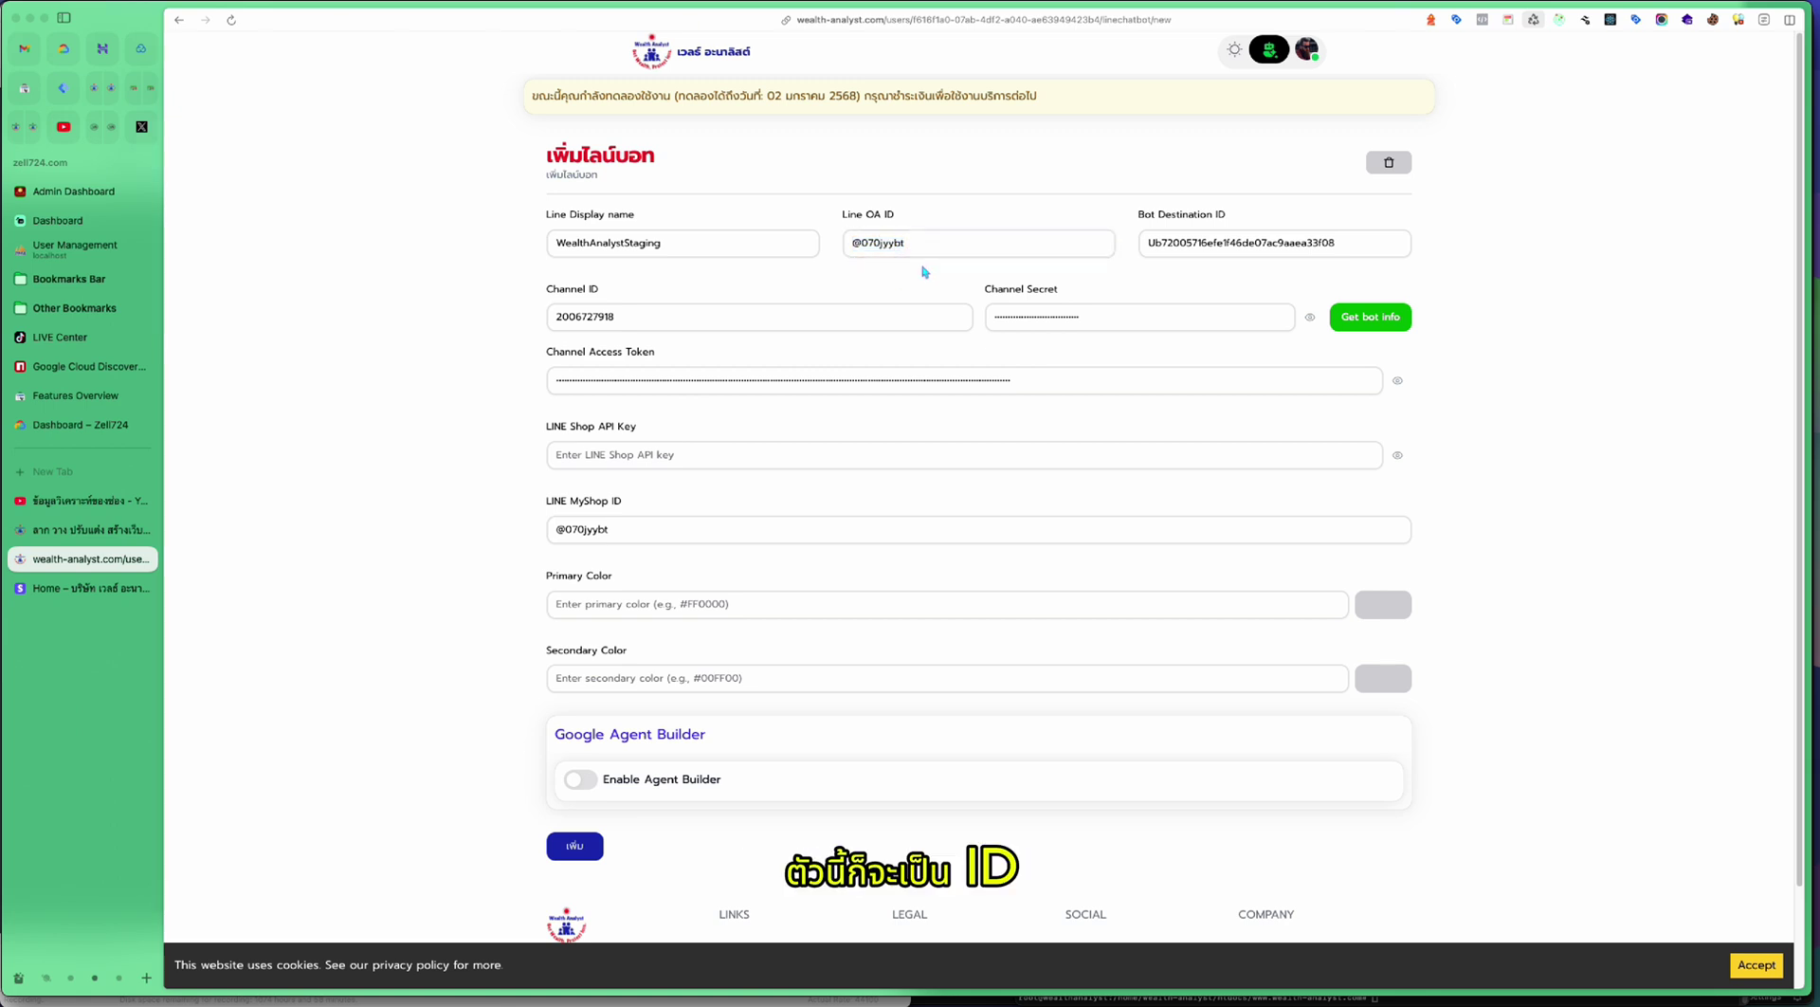
{"action": "left_click_drag", "start_coordinate": [853, 241], "coordinate": [907, 250]}
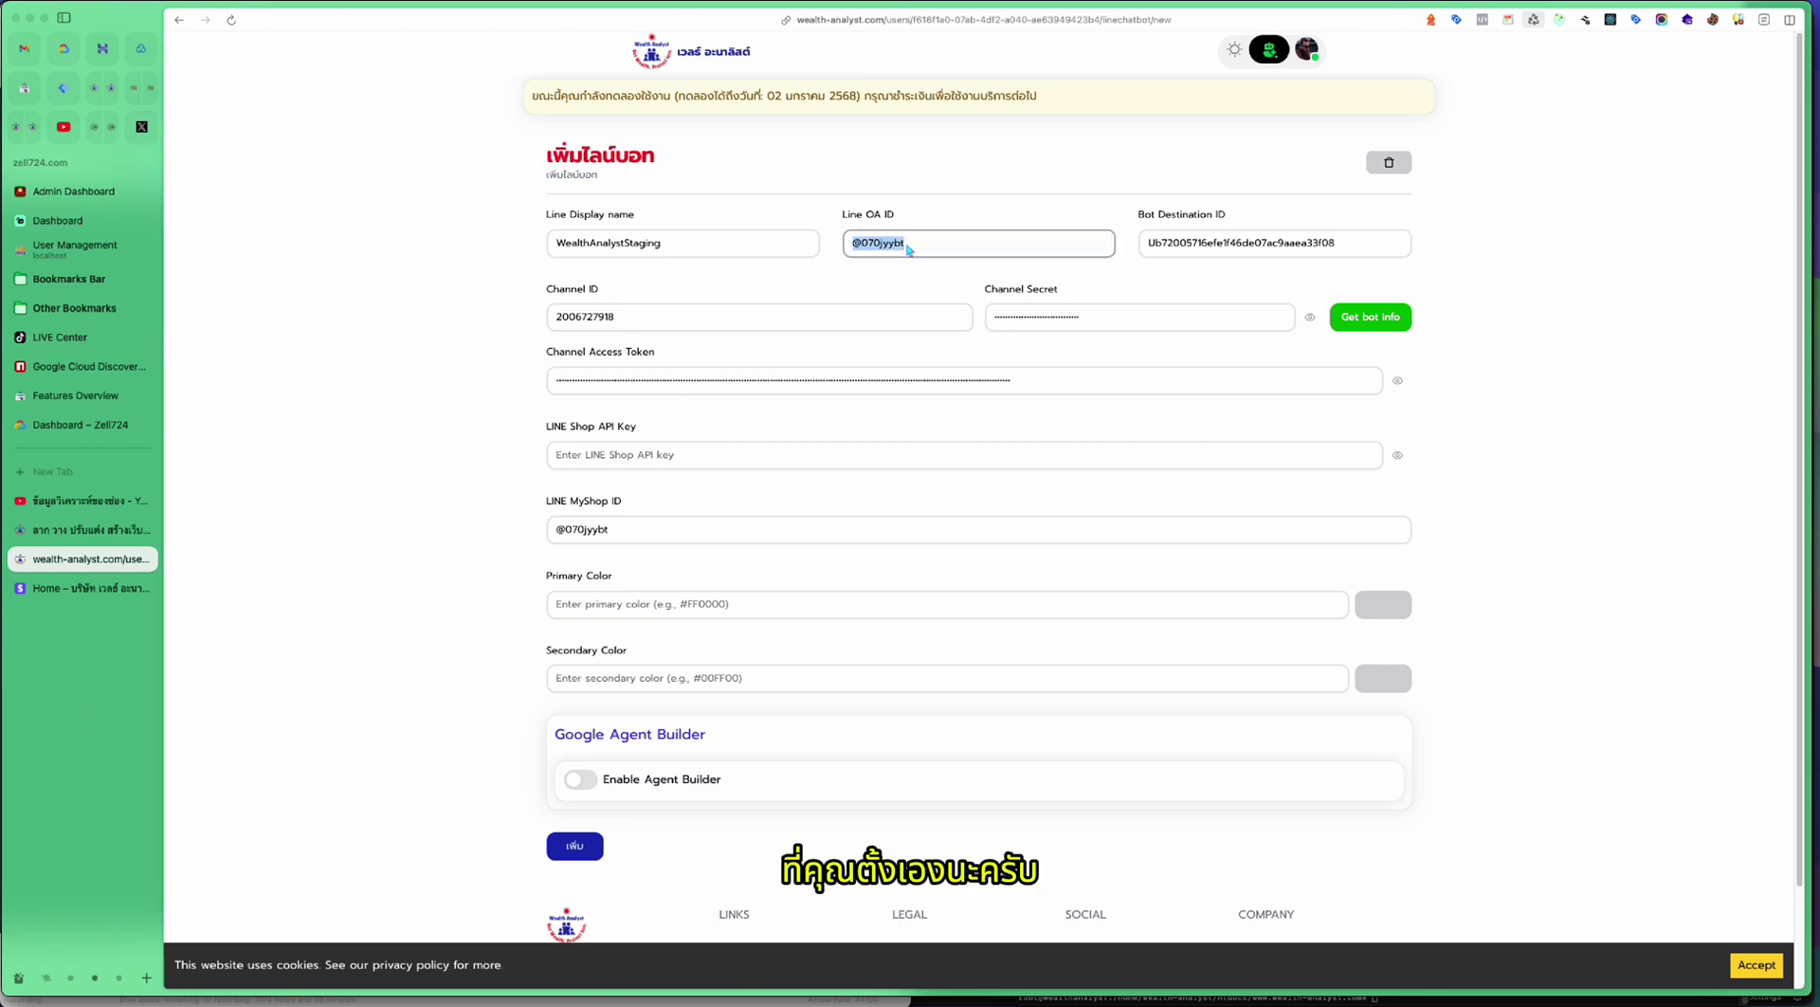
{"action": "left_click", "coordinate": [1145, 233]}
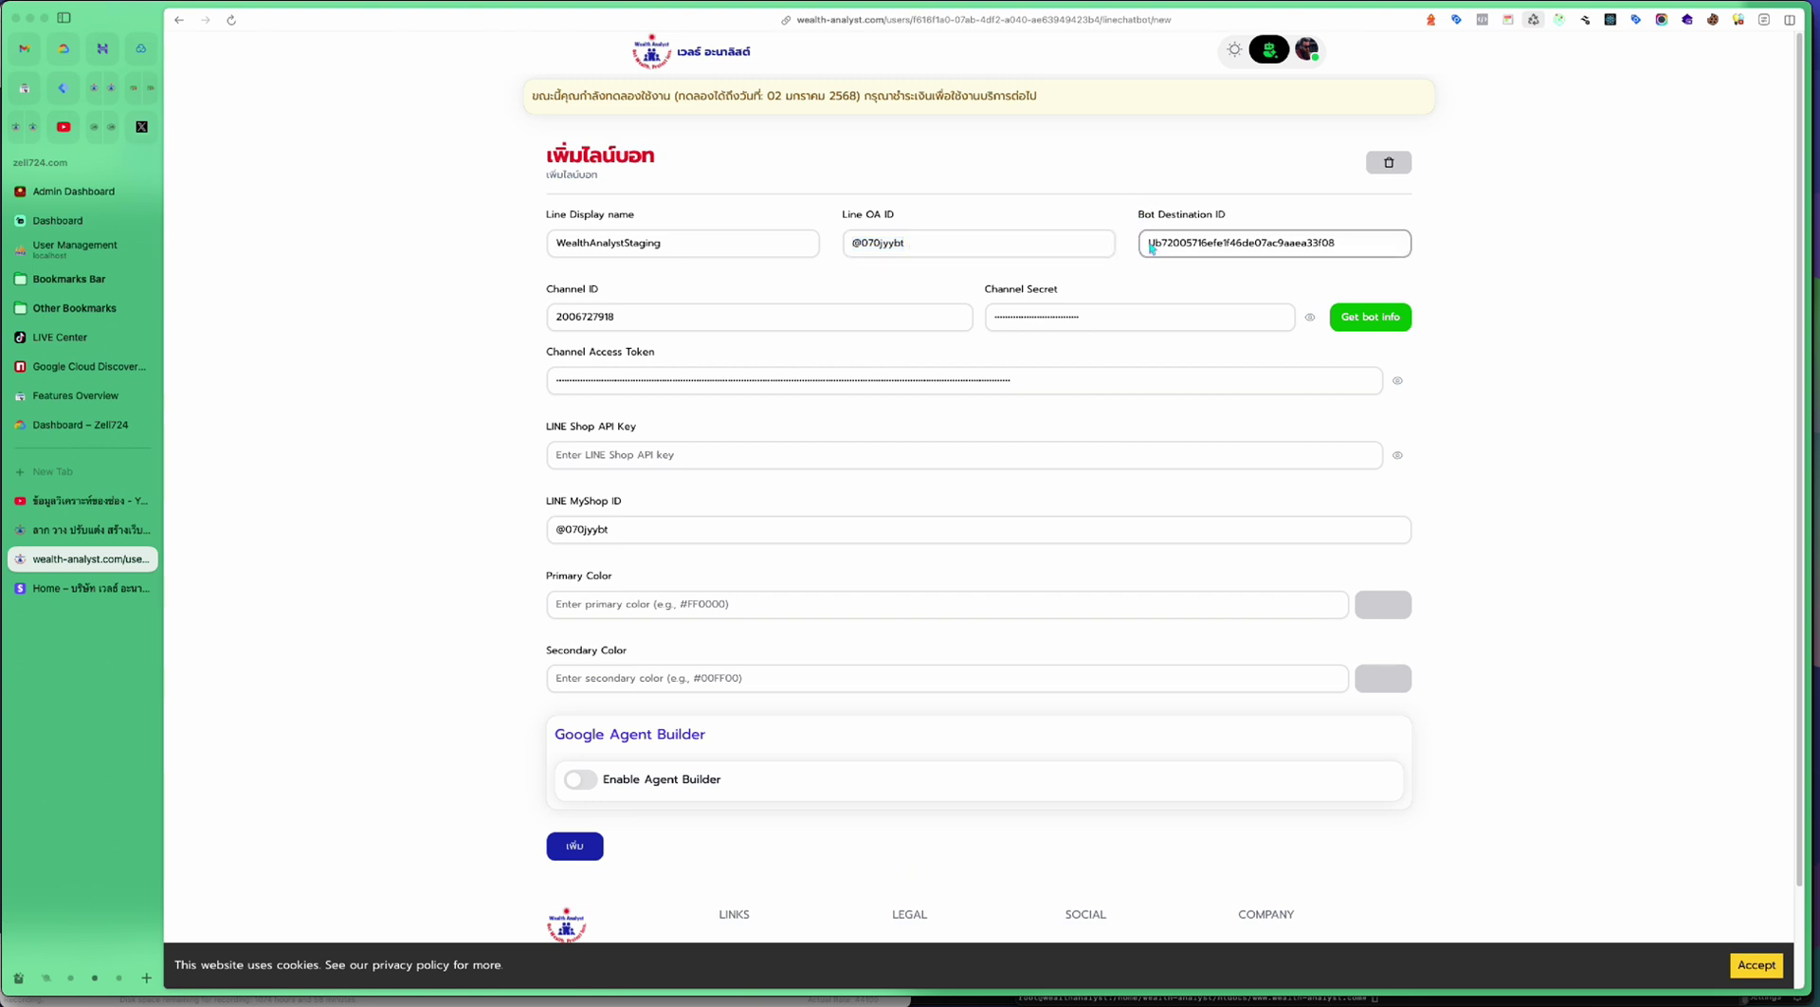
{"action": "left_click_drag", "start_coordinate": [1149, 244], "coordinate": [1309, 252]}
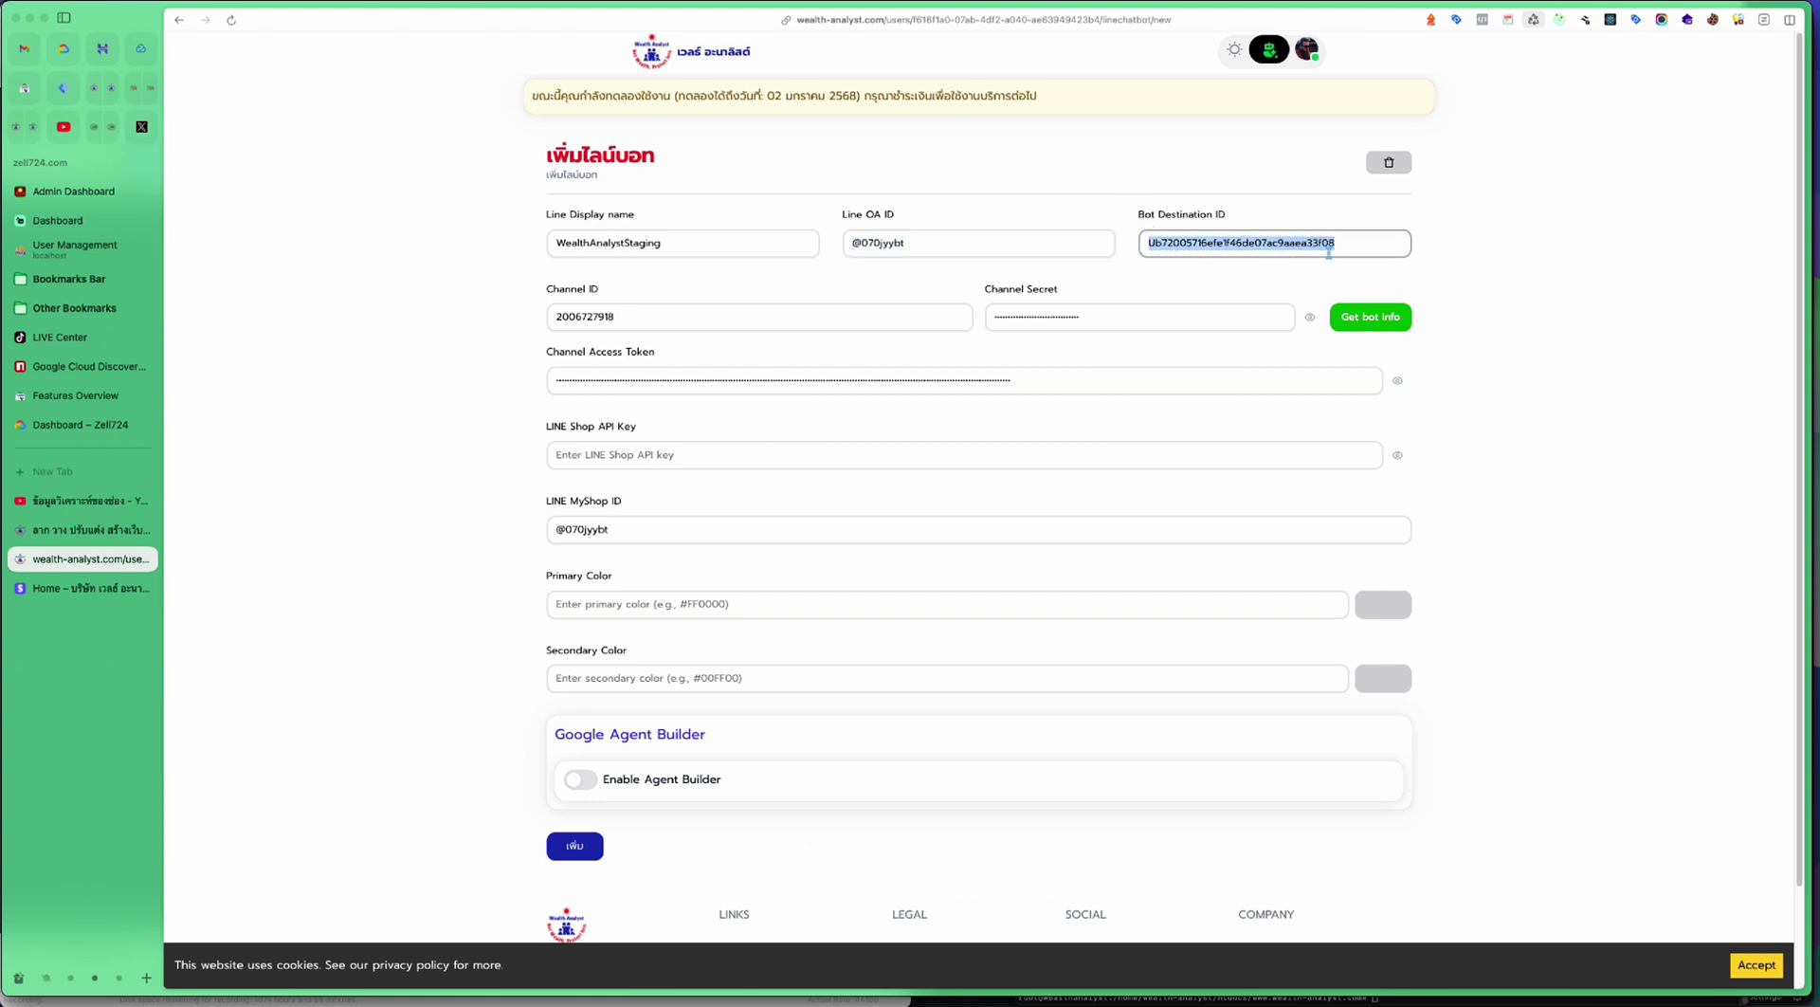
{"action": "left_click", "coordinate": [380, 373]}
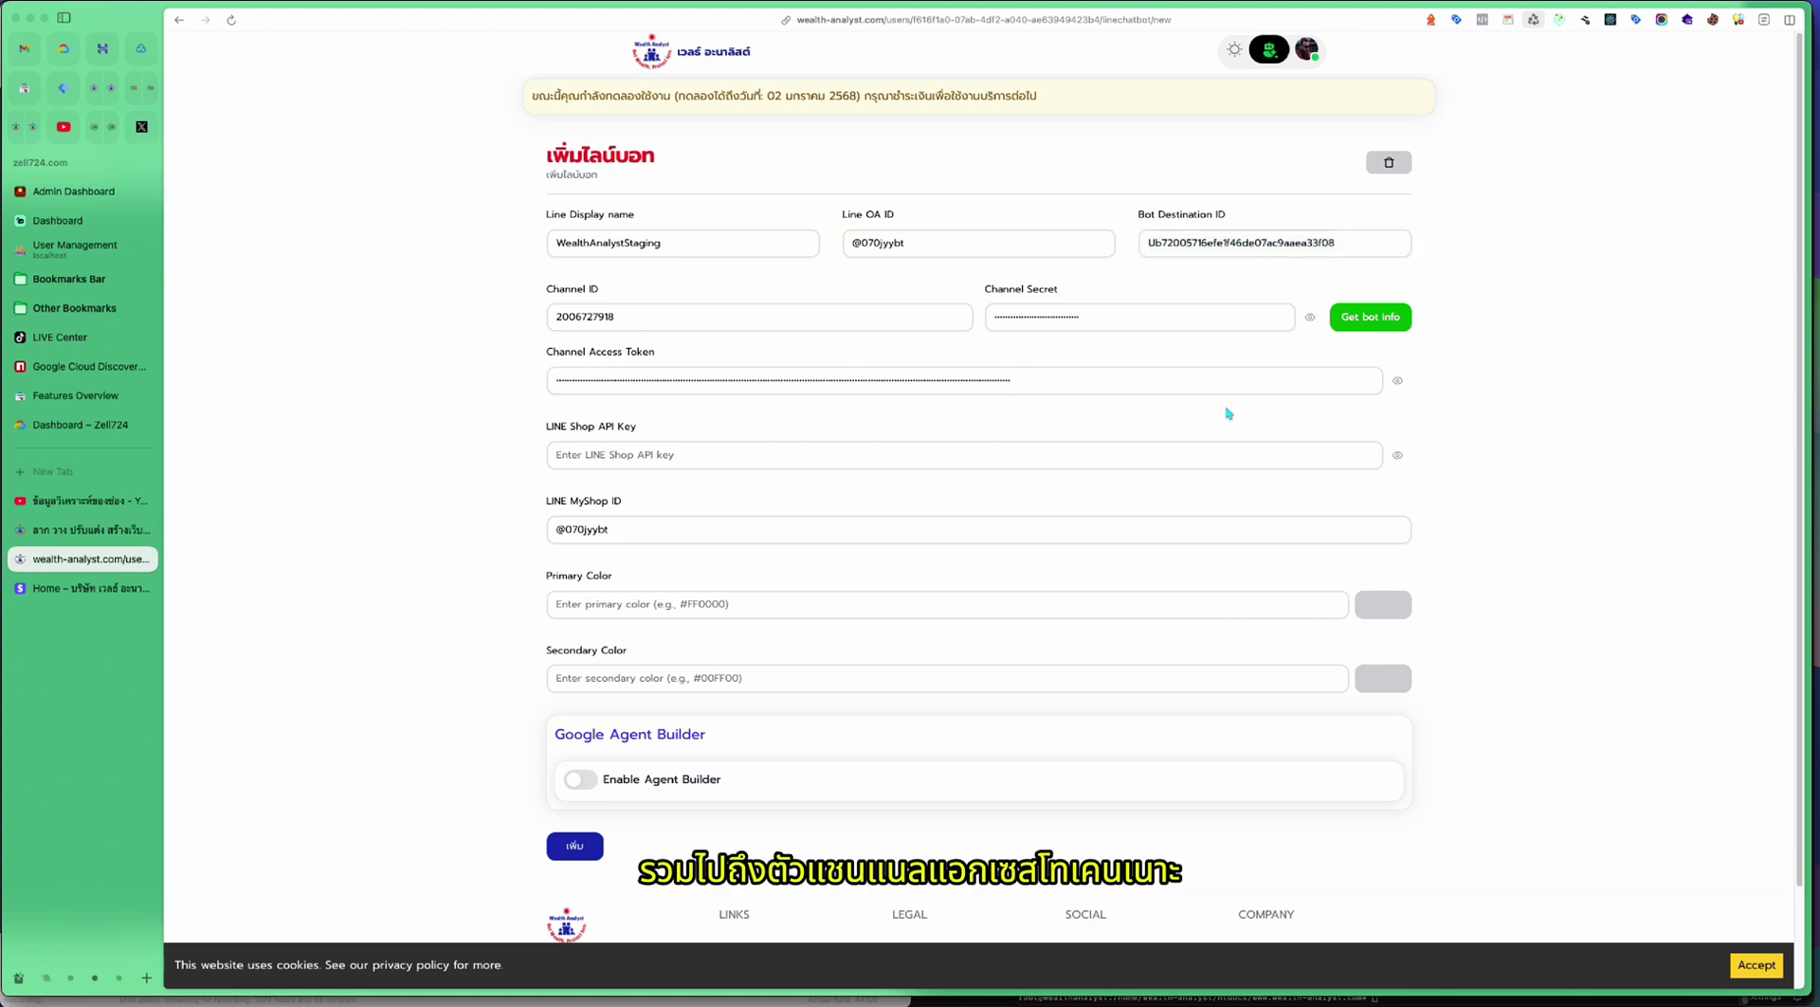
{"action": "left_click", "coordinate": [1398, 380]}
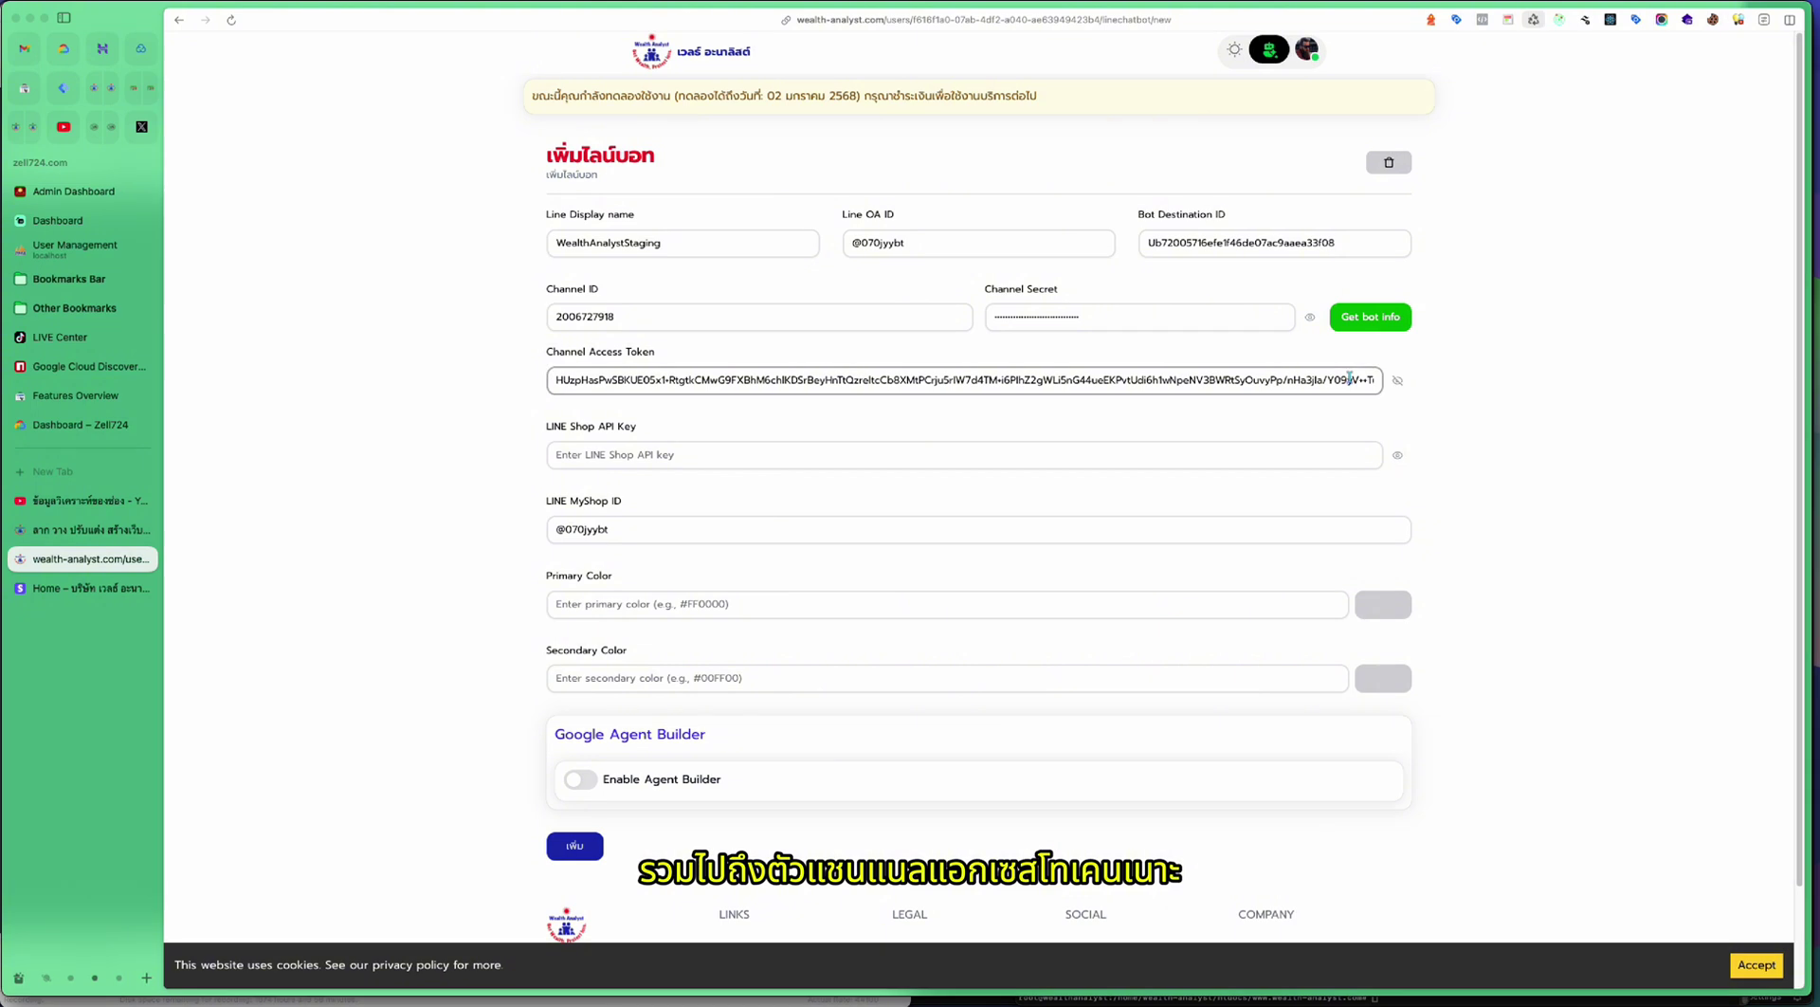
{"action": "left_click_drag", "start_coordinate": [557, 382], "coordinate": [581, 385]}
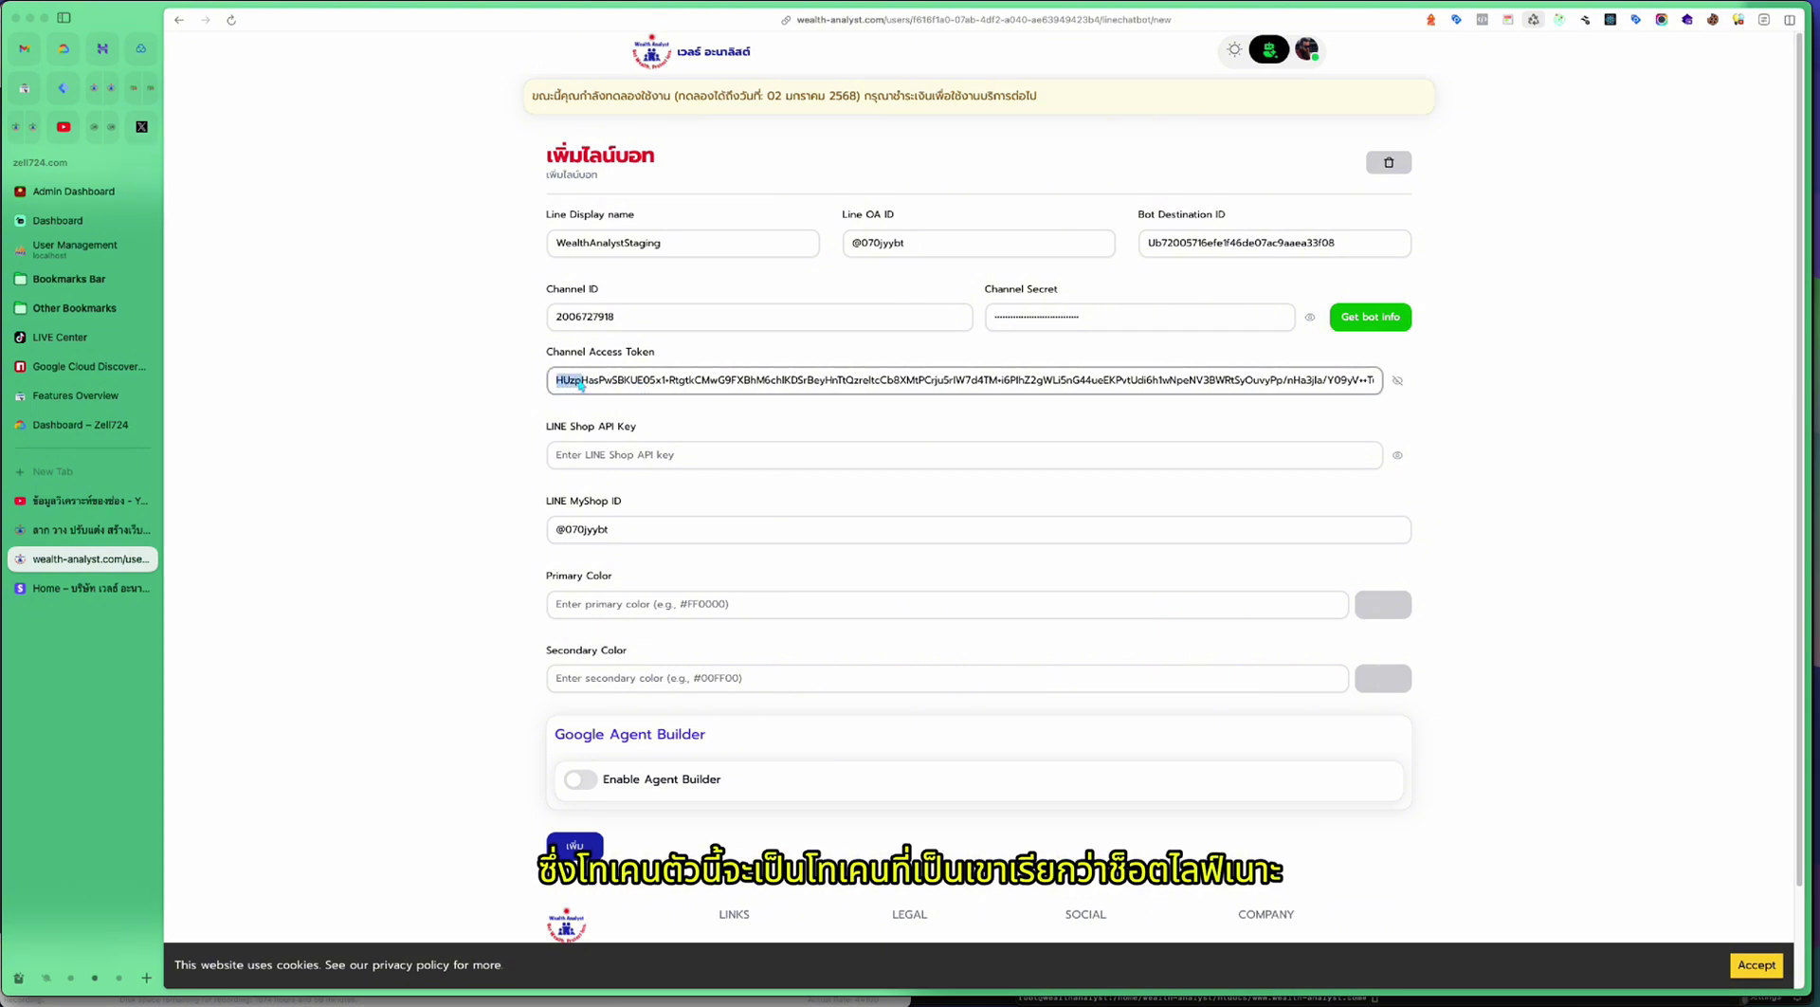
{"action": "left_click", "coordinate": [528, 395]}
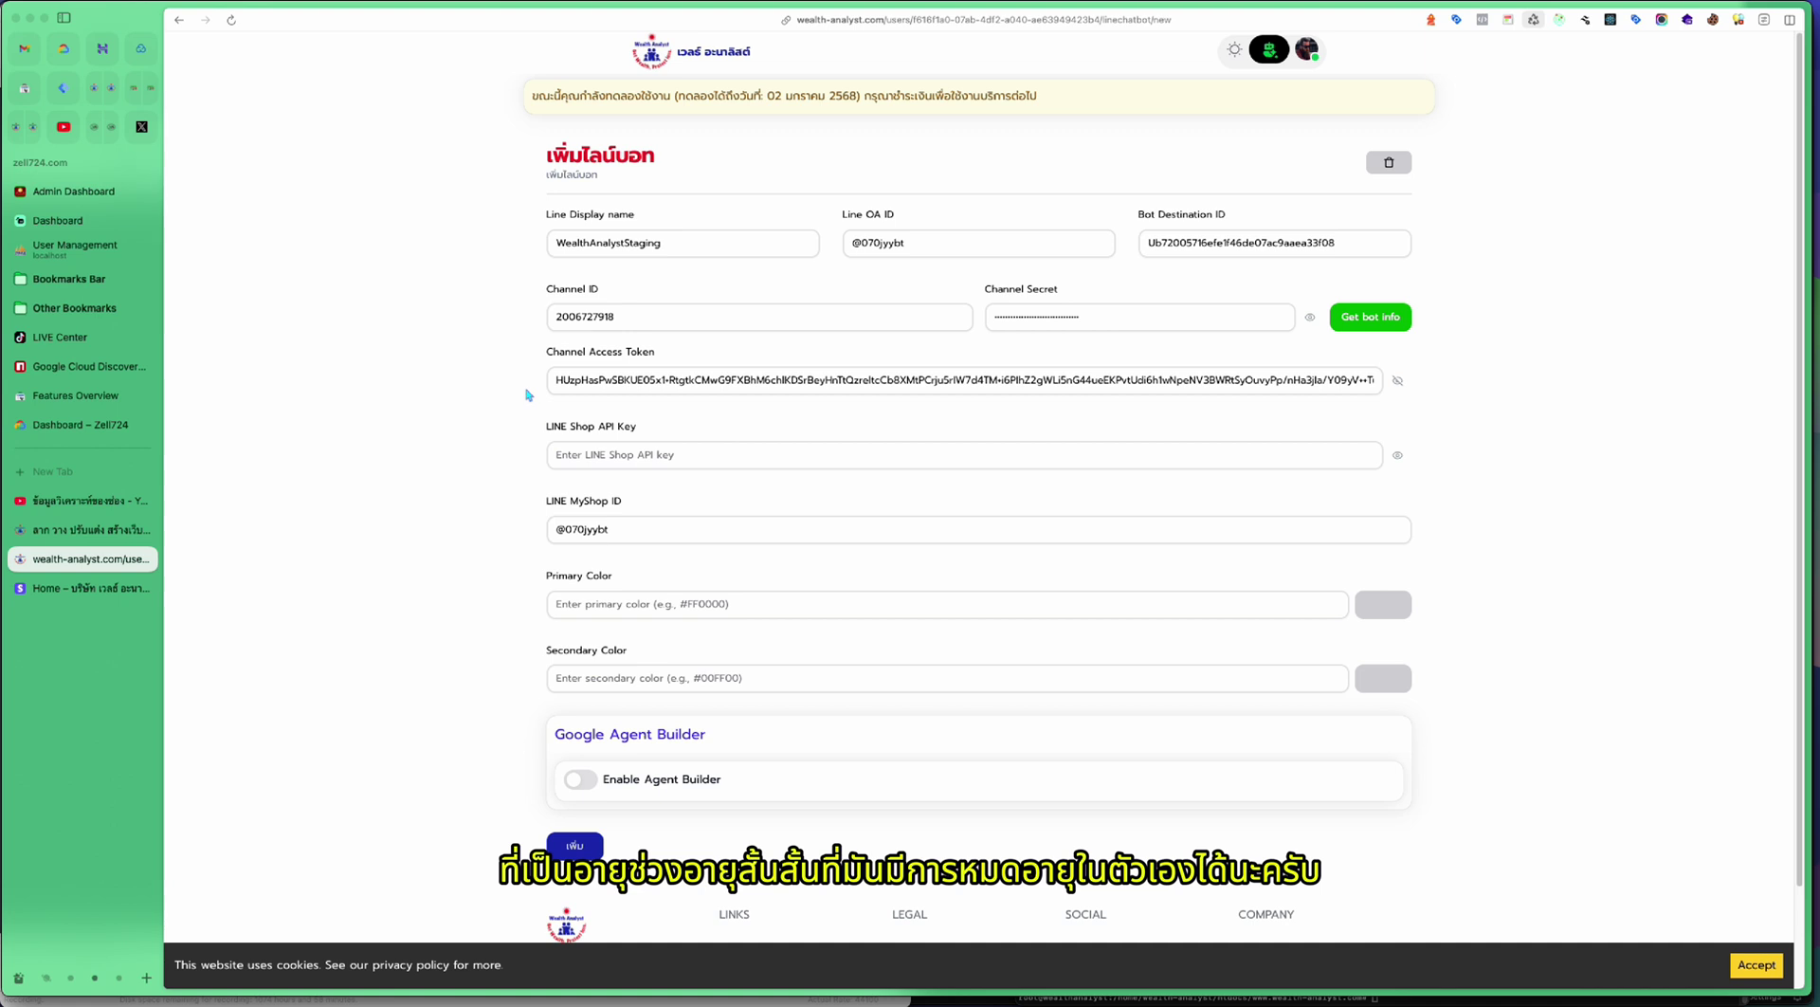
Hide the revealed Channel Access Token and examine the optional LINE Shop API Key field of the new bot form.
{"action": "left_click", "coordinate": [1129, 371]}
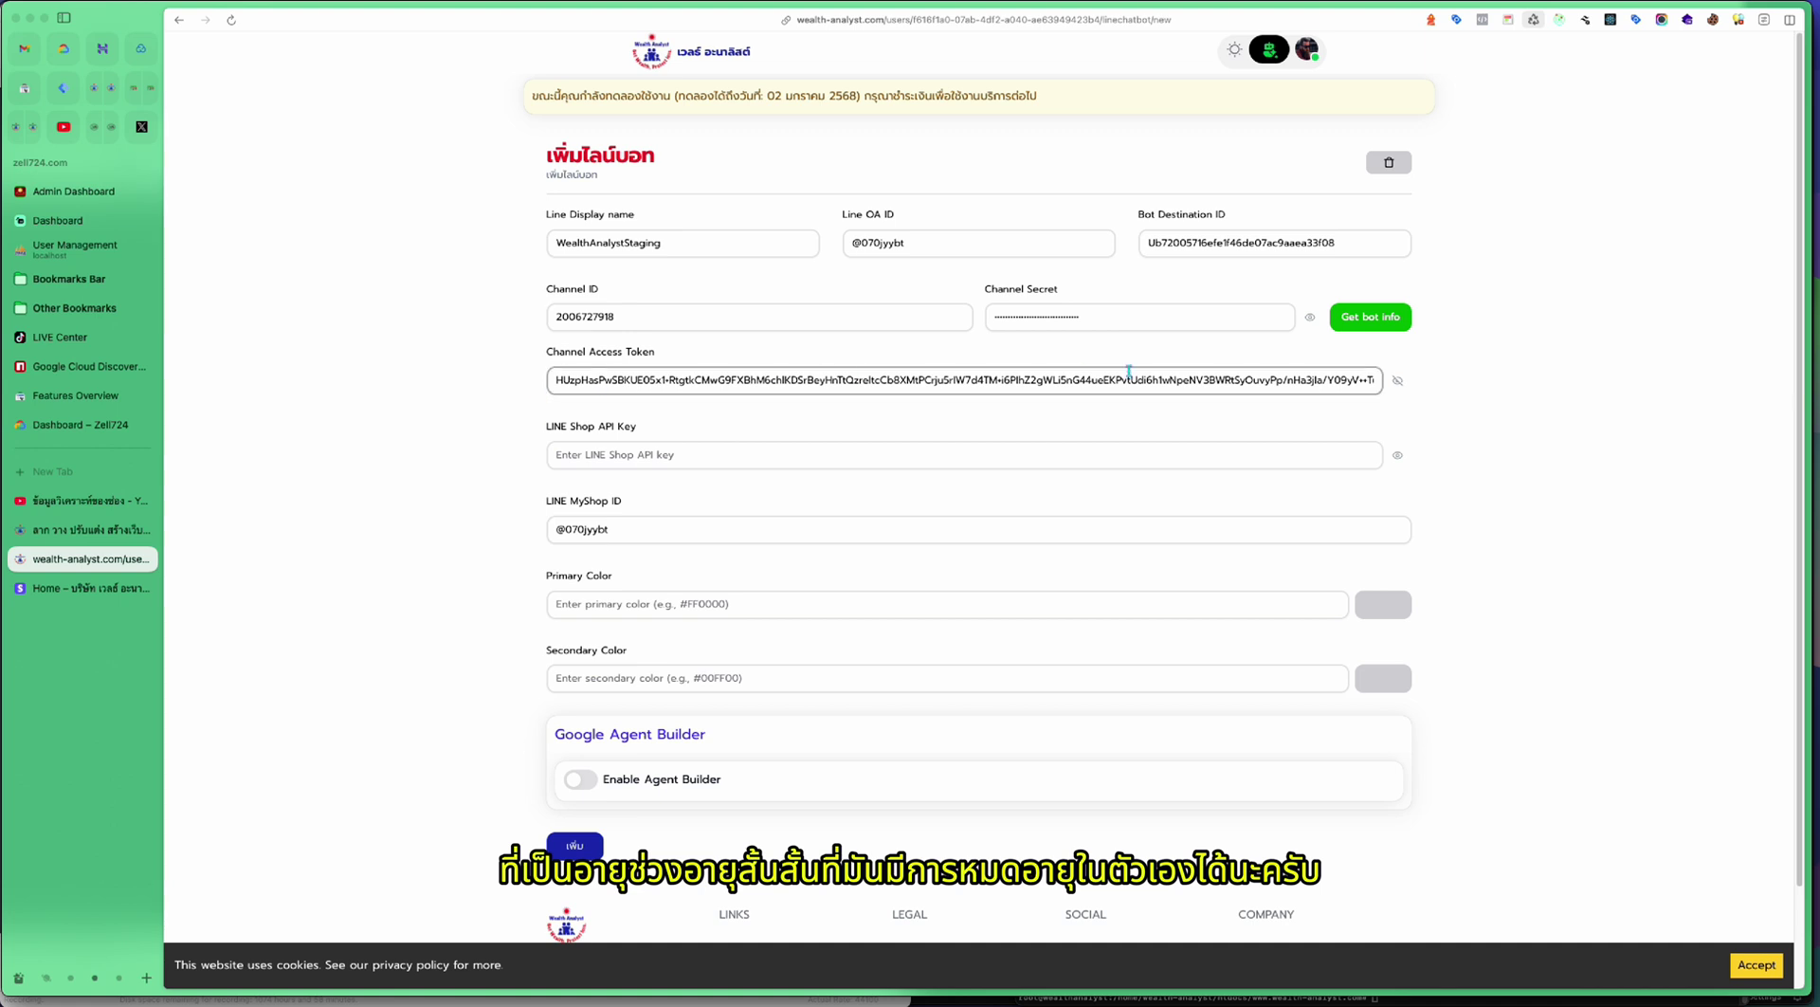
{"action": "left_click", "coordinate": [1398, 382]}
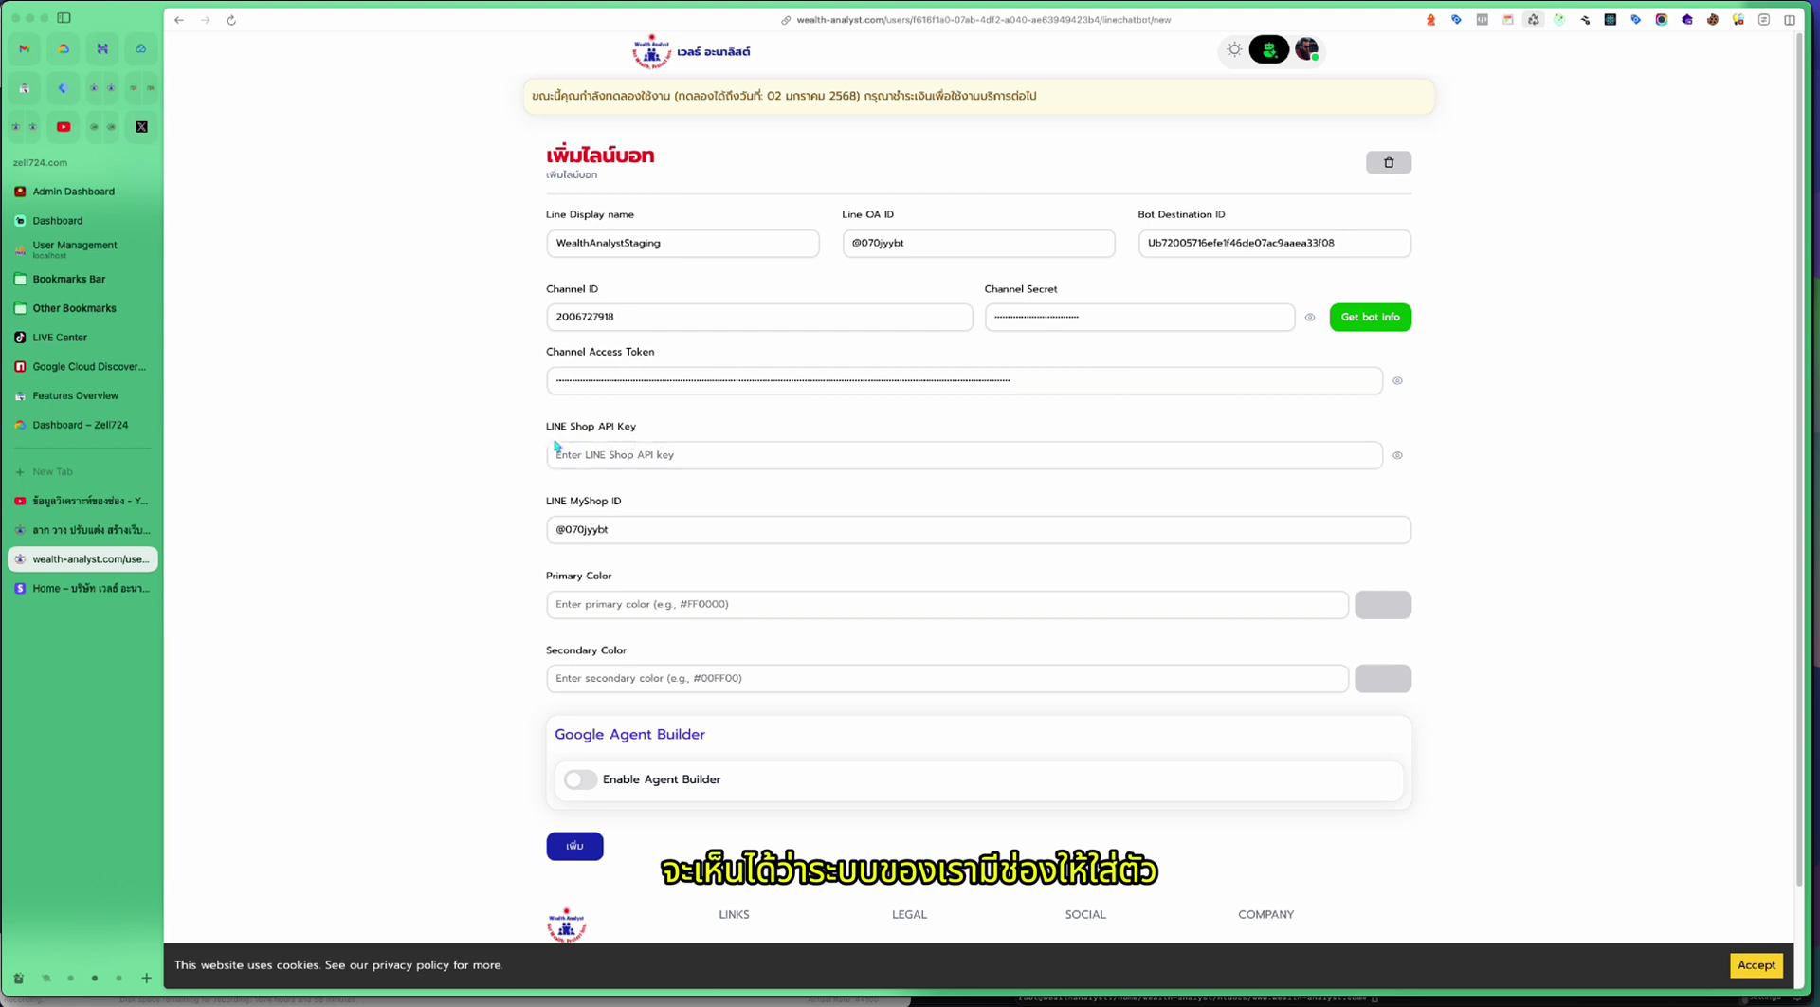
{"action": "left_click_drag", "start_coordinate": [549, 429], "coordinate": [637, 425]}
{"action": "left_click", "coordinate": [462, 520]}
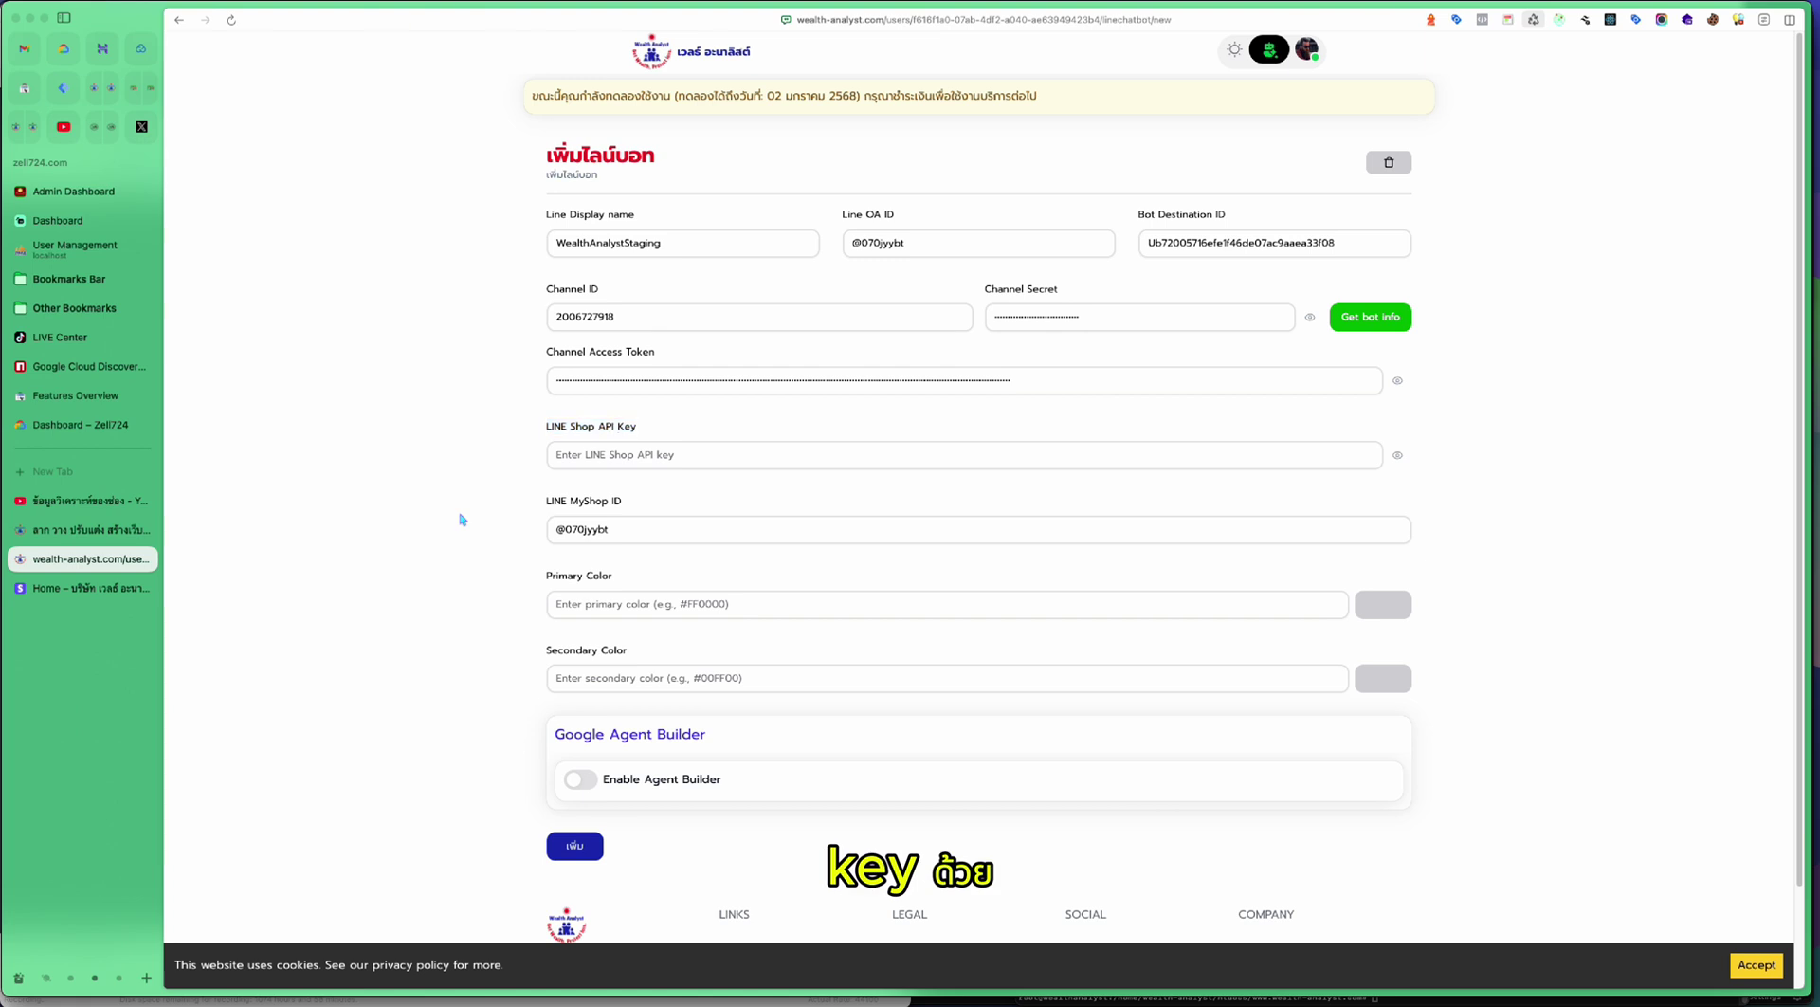
{"action": "left_click", "coordinate": [570, 463]}
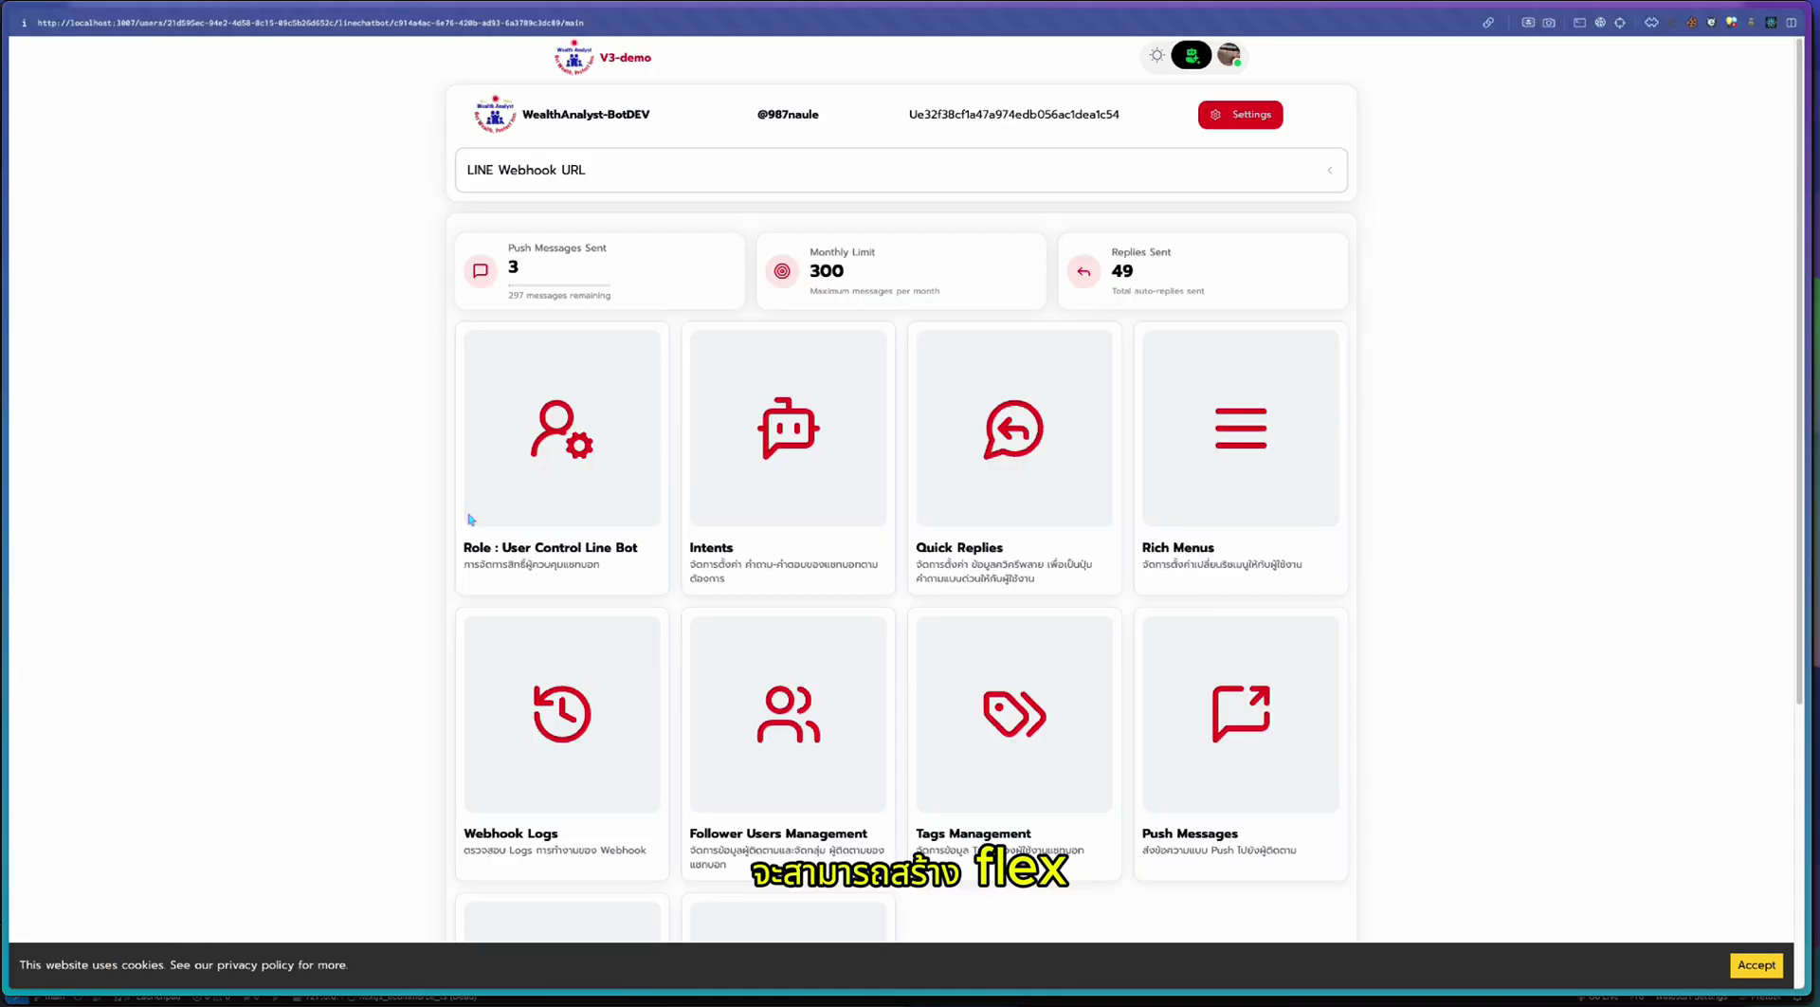
Open the FAQ intent intent-ขอรายละเอียด of the WealthAnalyst-BotDEV bot for updating and go to its responses.
{"action": "left_click", "coordinate": [810, 431]}
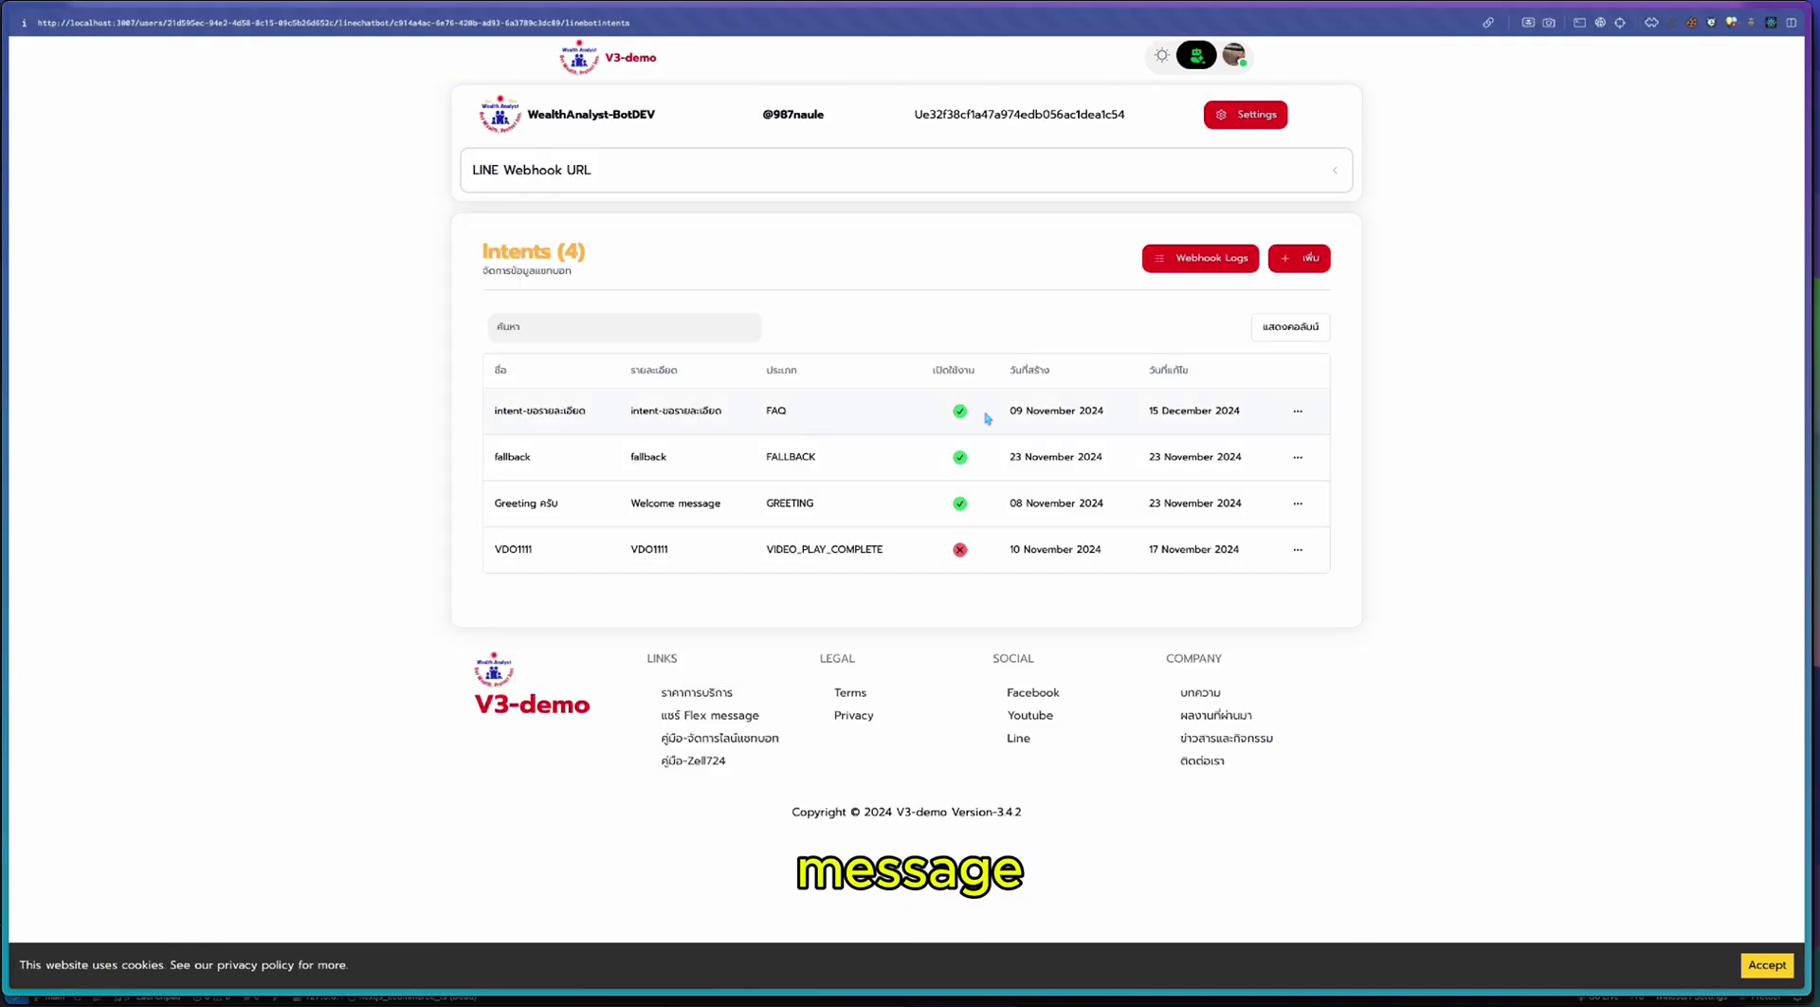
{"action": "left_click", "coordinate": [1299, 418]}
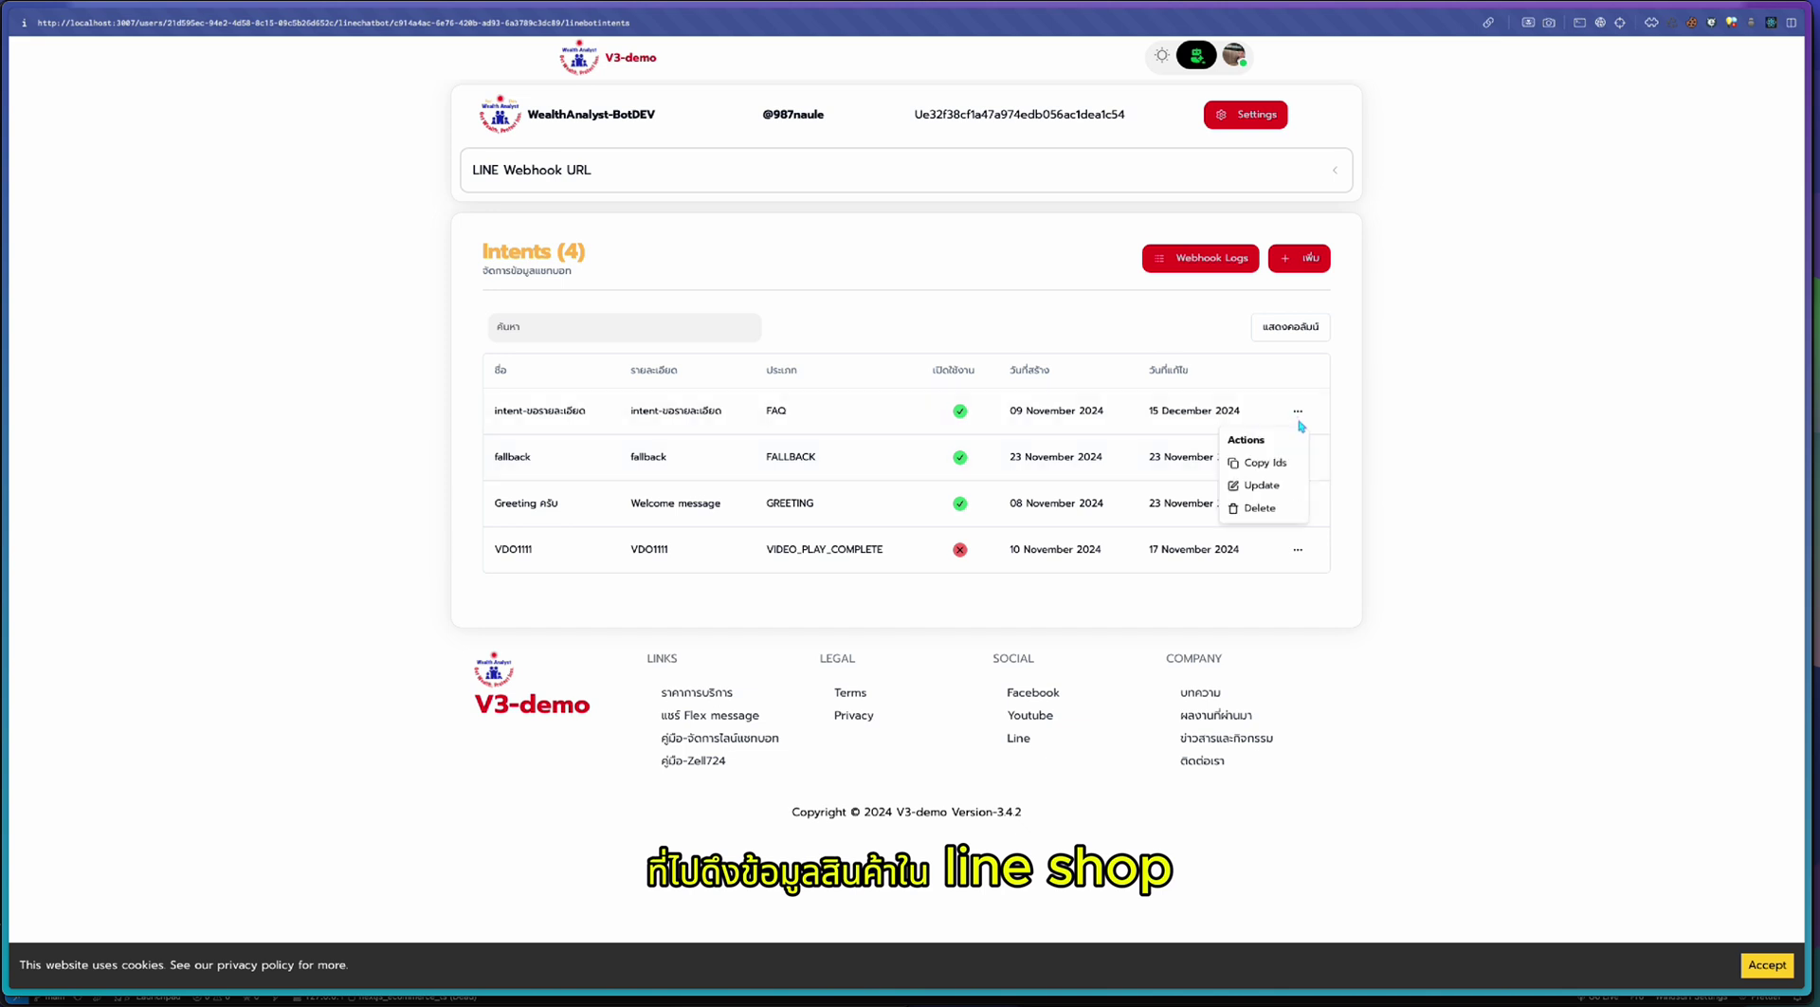
{"action": "left_click", "coordinate": [1272, 493]}
{"action": "scroll", "coordinate": [1245, 487], "scroll_direction": "down", "scroll_amount": 15}
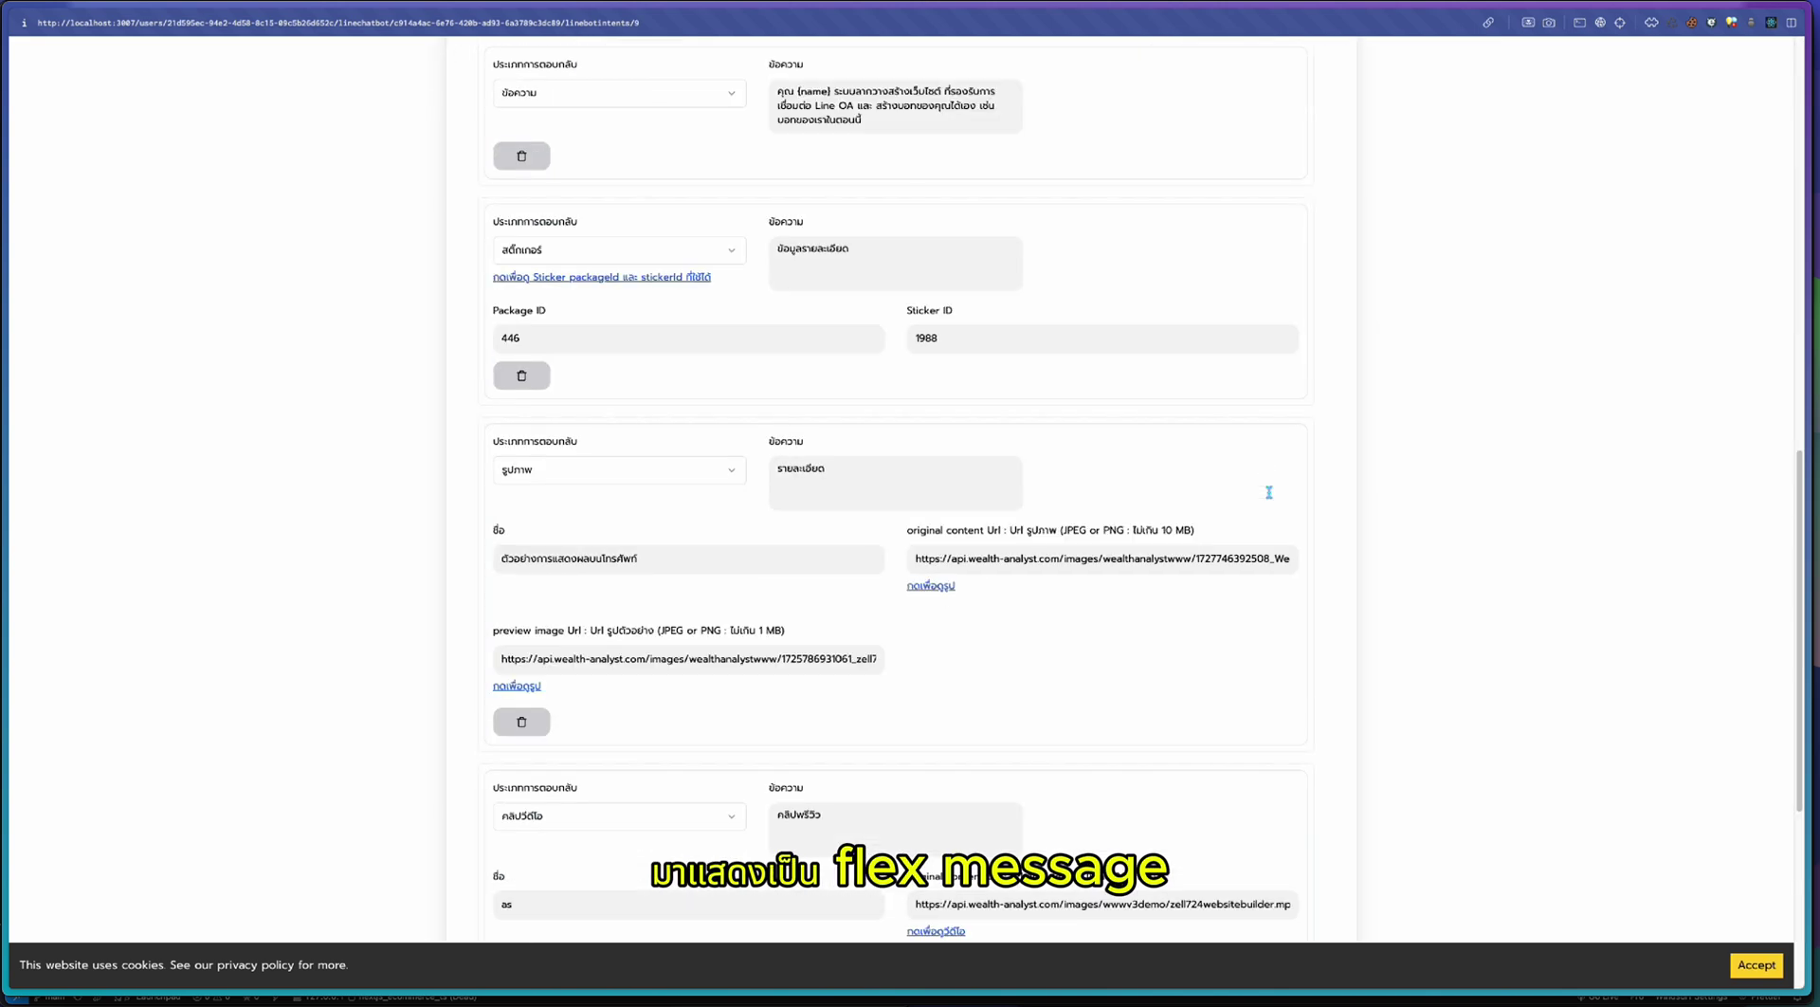
Add another response to the intent and set its response type to custom flex payload.
{"action": "left_click", "coordinate": [561, 671]}
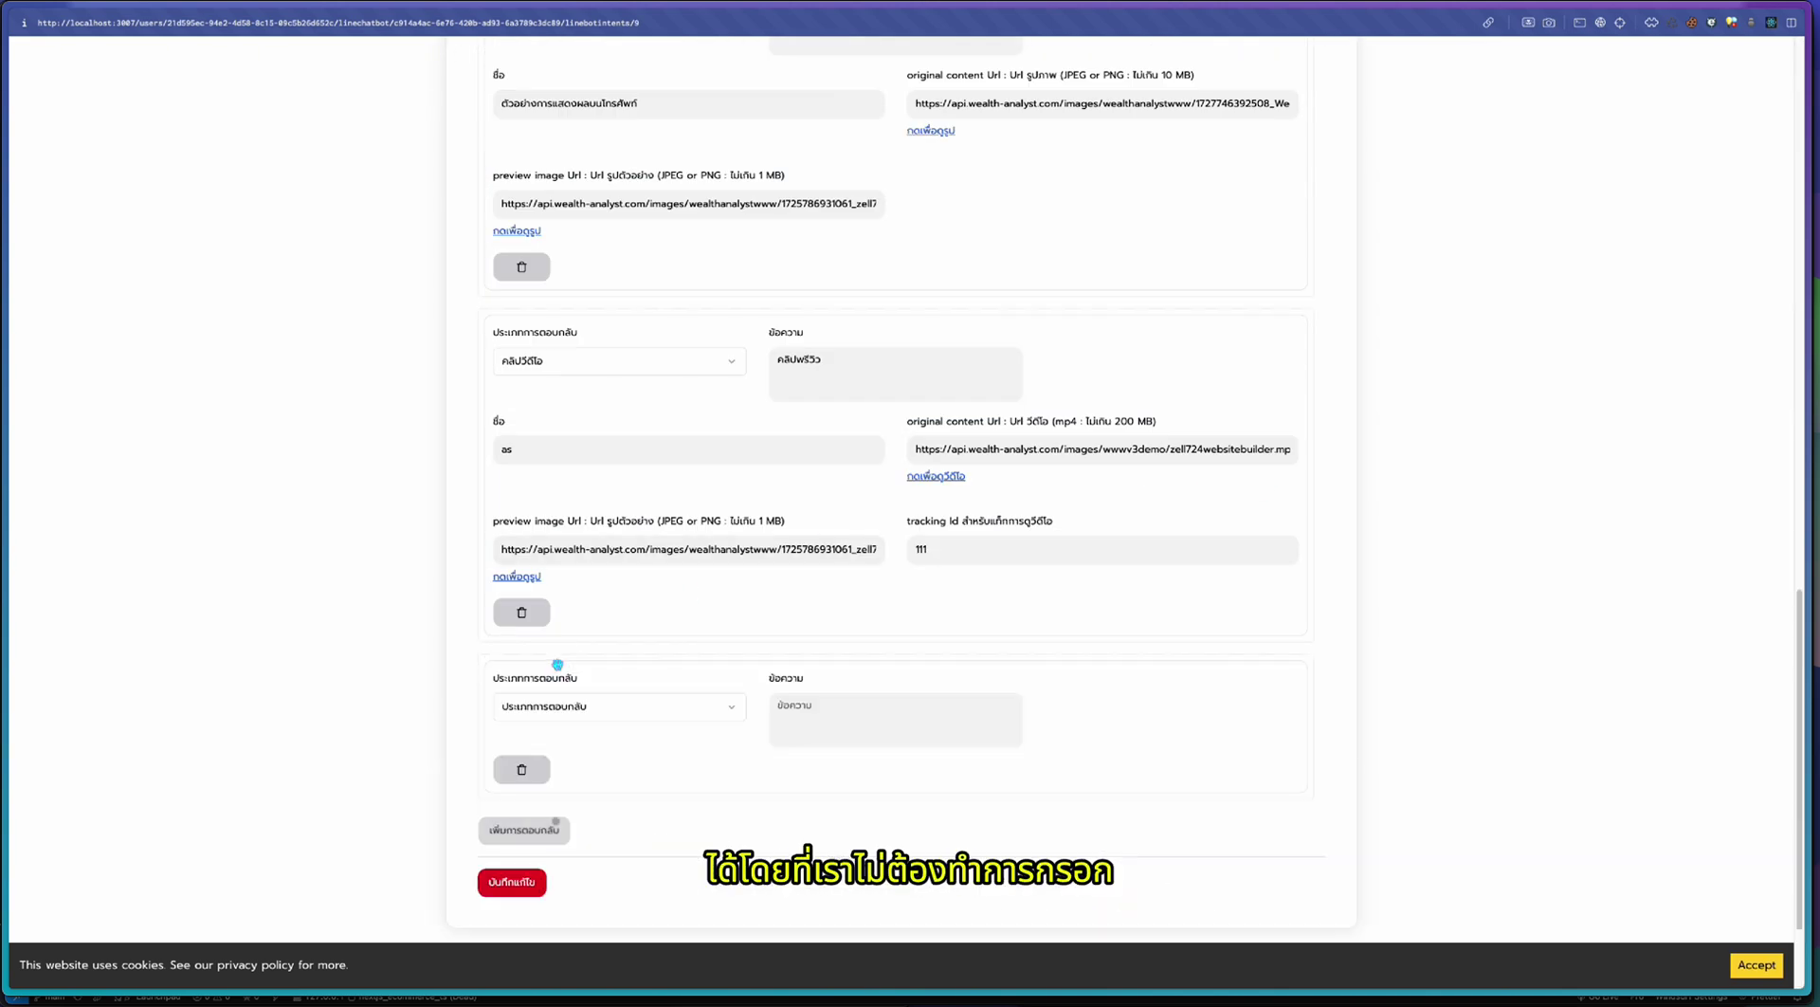
{"action": "scroll", "coordinate": [617, 669], "scroll_direction": "down", "scroll_amount": 1}
{"action": "left_click", "coordinate": [722, 664]}
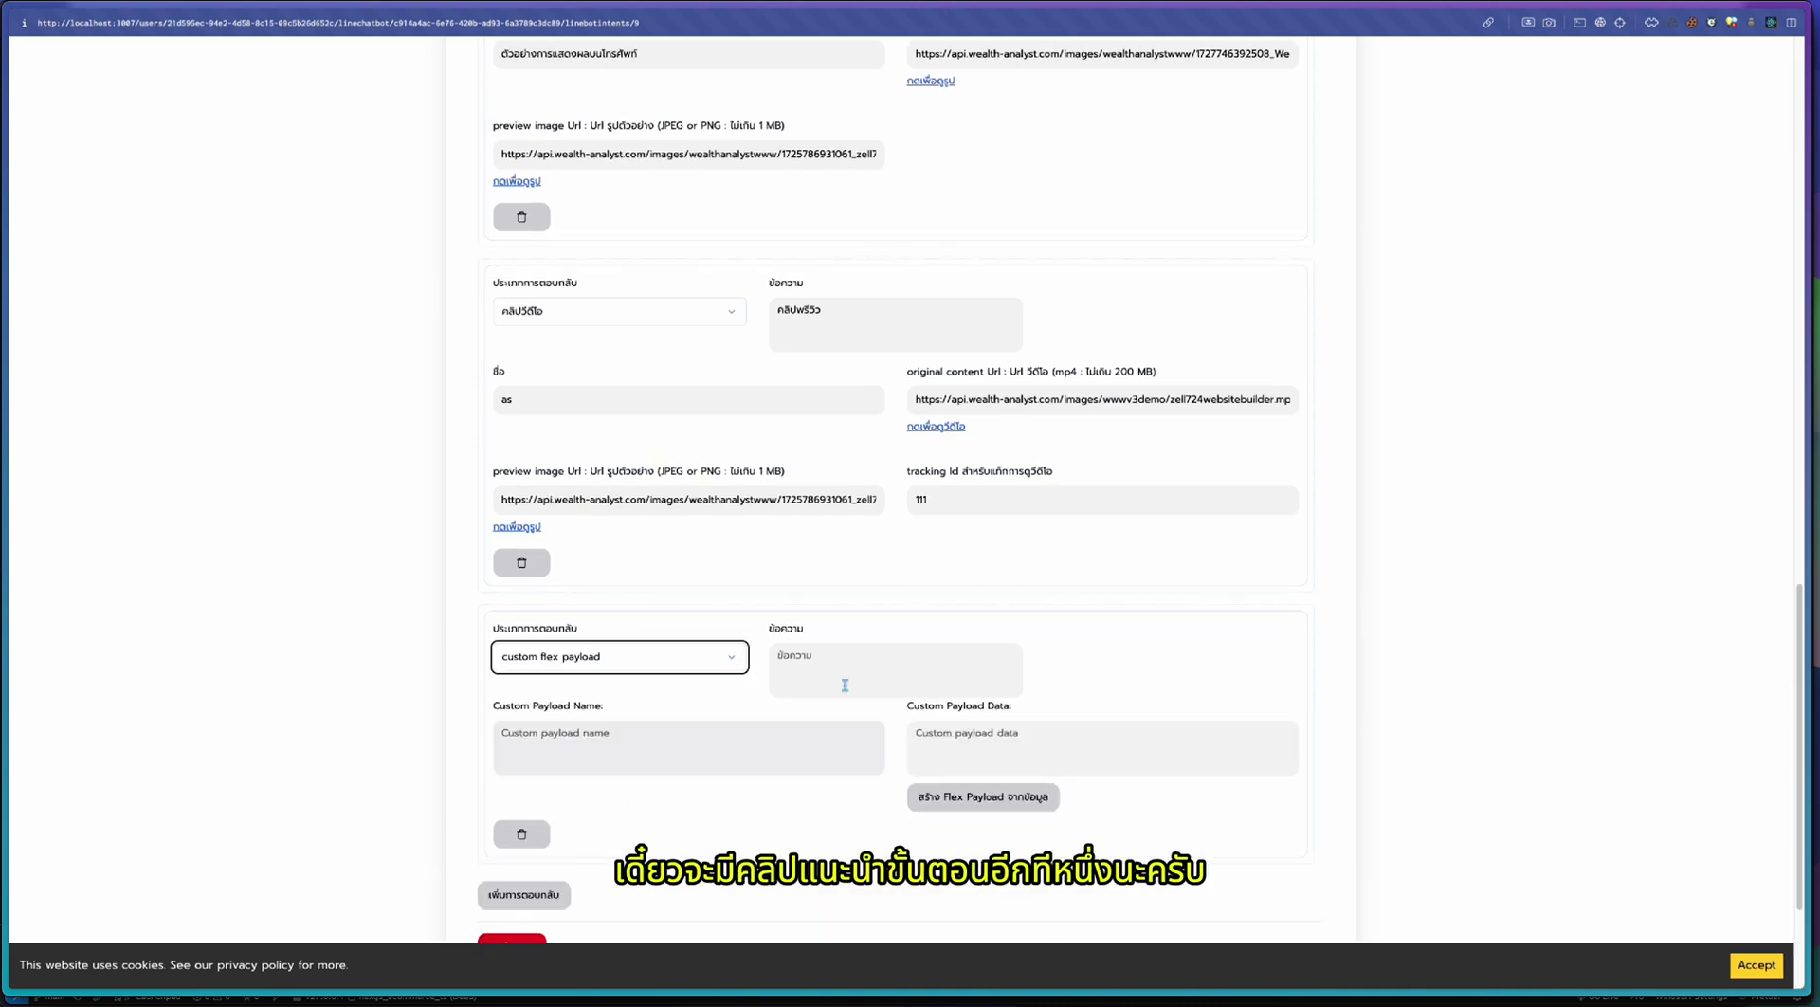
Open the Flex Payload Generator for the new response with สินค้าใน Line Shop as its data source.
{"action": "left_click", "coordinate": [1007, 804]}
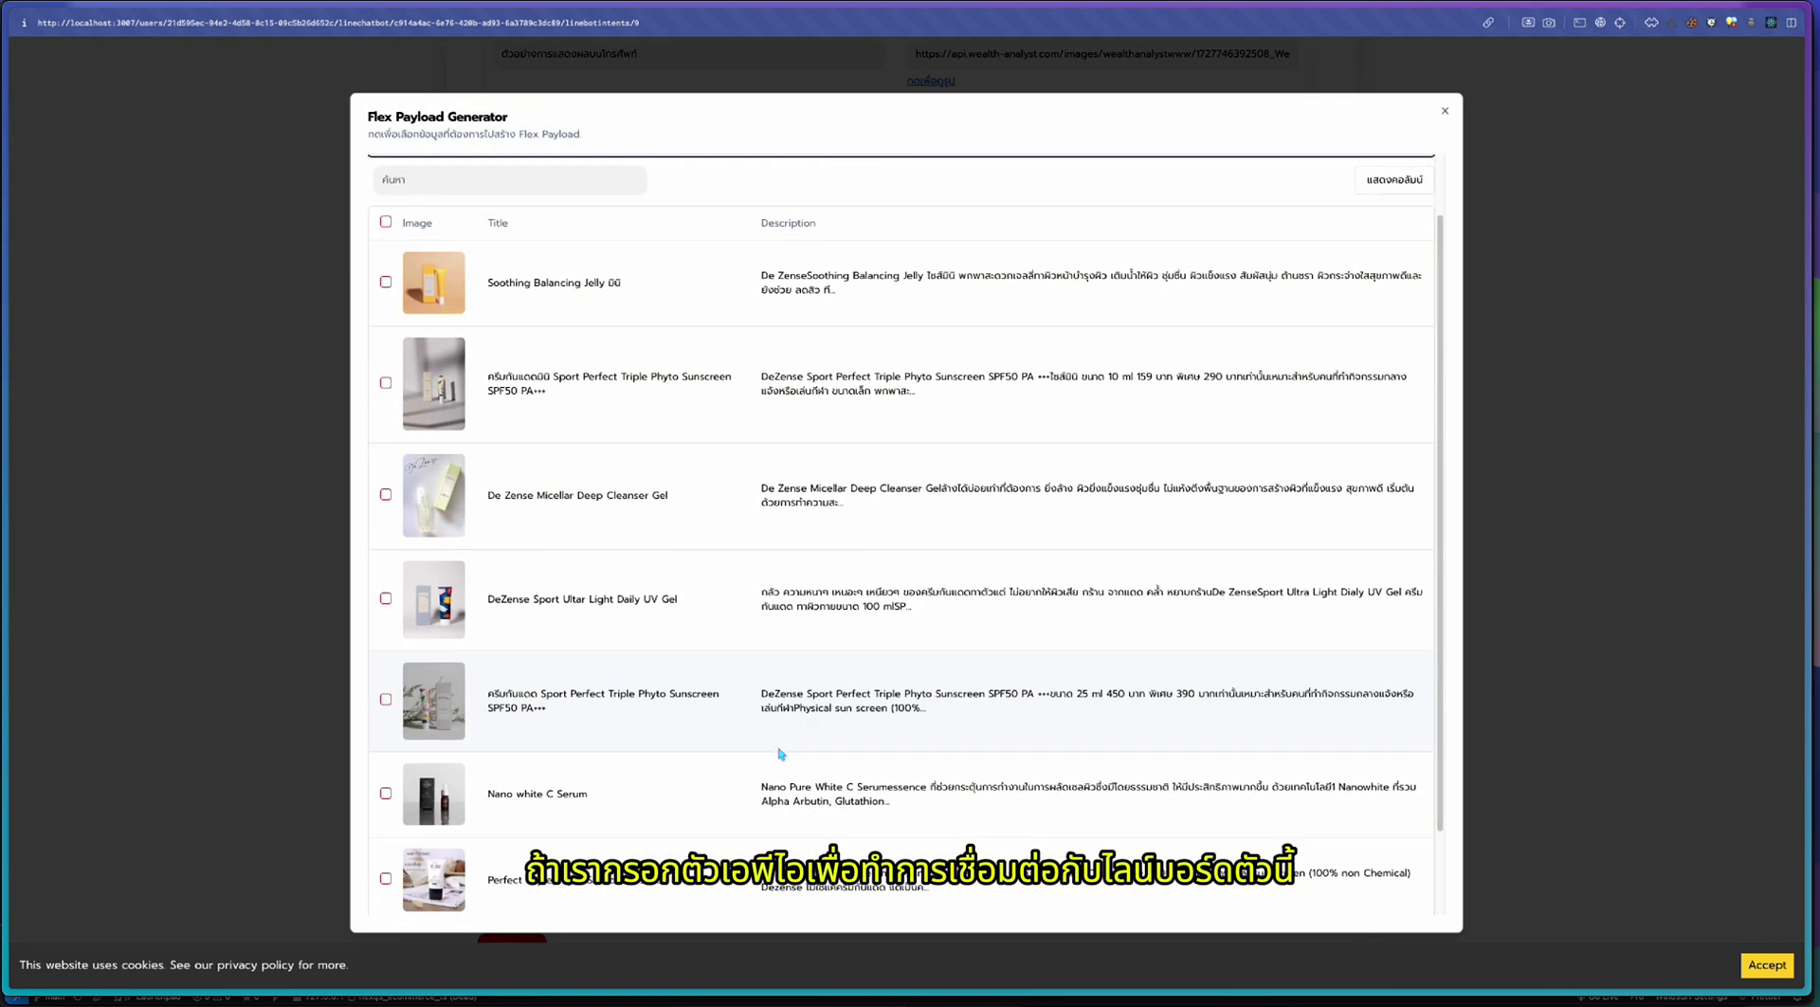
{"action": "left_click", "coordinate": [1021, 221]}
{"action": "left_click", "coordinate": [1012, 246]}
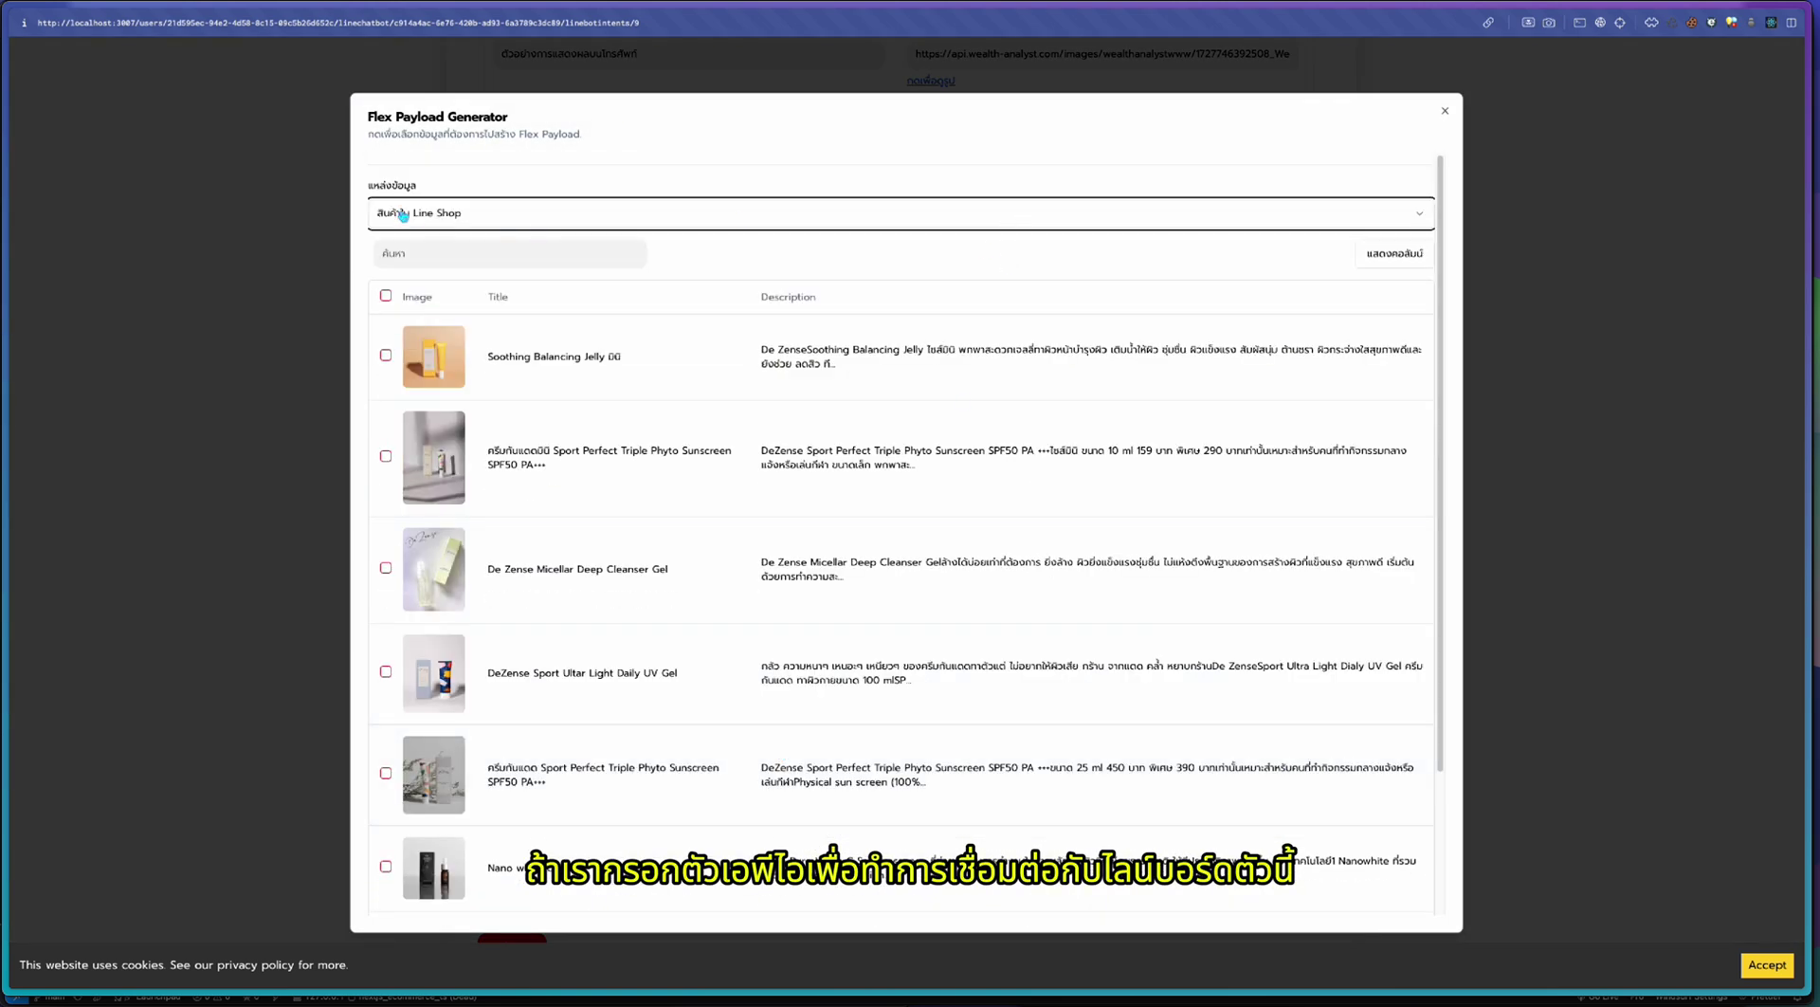
Generate the payload from mini Sport Perfect Triple Phyto Sunscreen, De Zense Micellar Deep Cleanser Gel, DeZense Sport Ultar Light Daily UV Gel and Nano white C Serum.
{"action": "scroll", "coordinate": [661, 523], "scroll_direction": "down", "scroll_amount": 1}
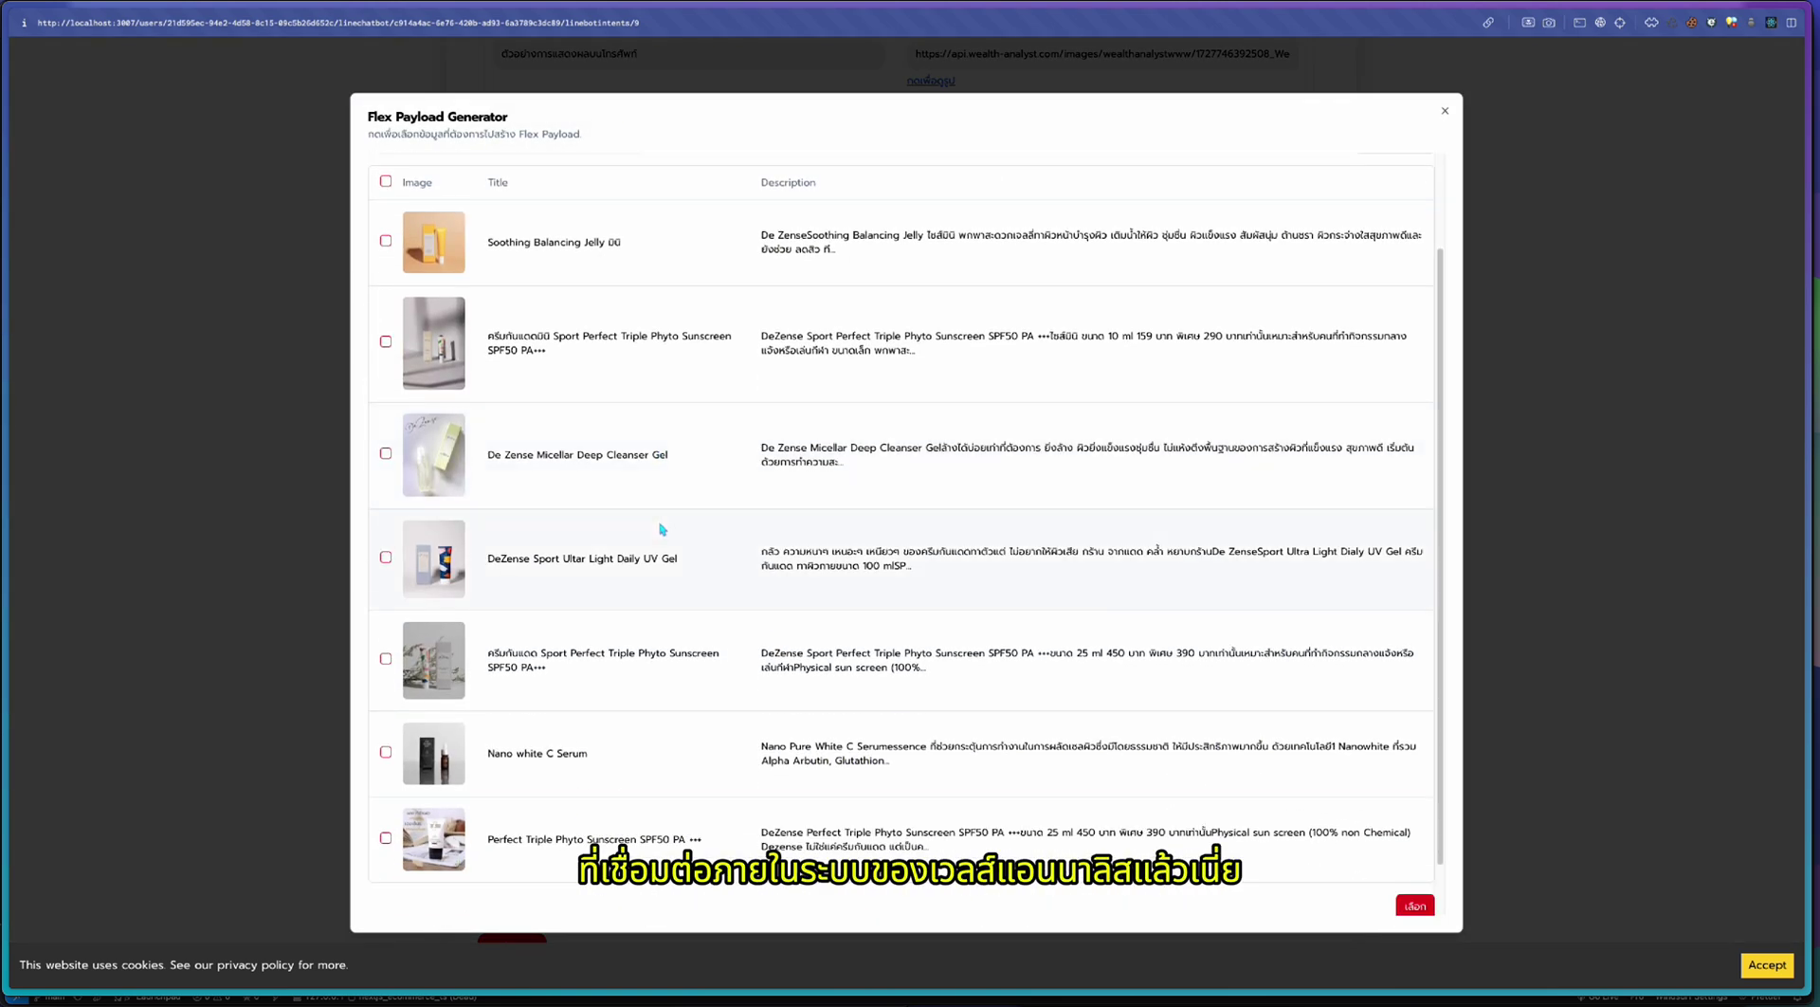
{"action": "left_click", "coordinate": [386, 341]}
{"action": "left_click", "coordinate": [386, 454]}
{"action": "left_click", "coordinate": [386, 556]}
{"action": "left_click", "coordinate": [386, 752]}
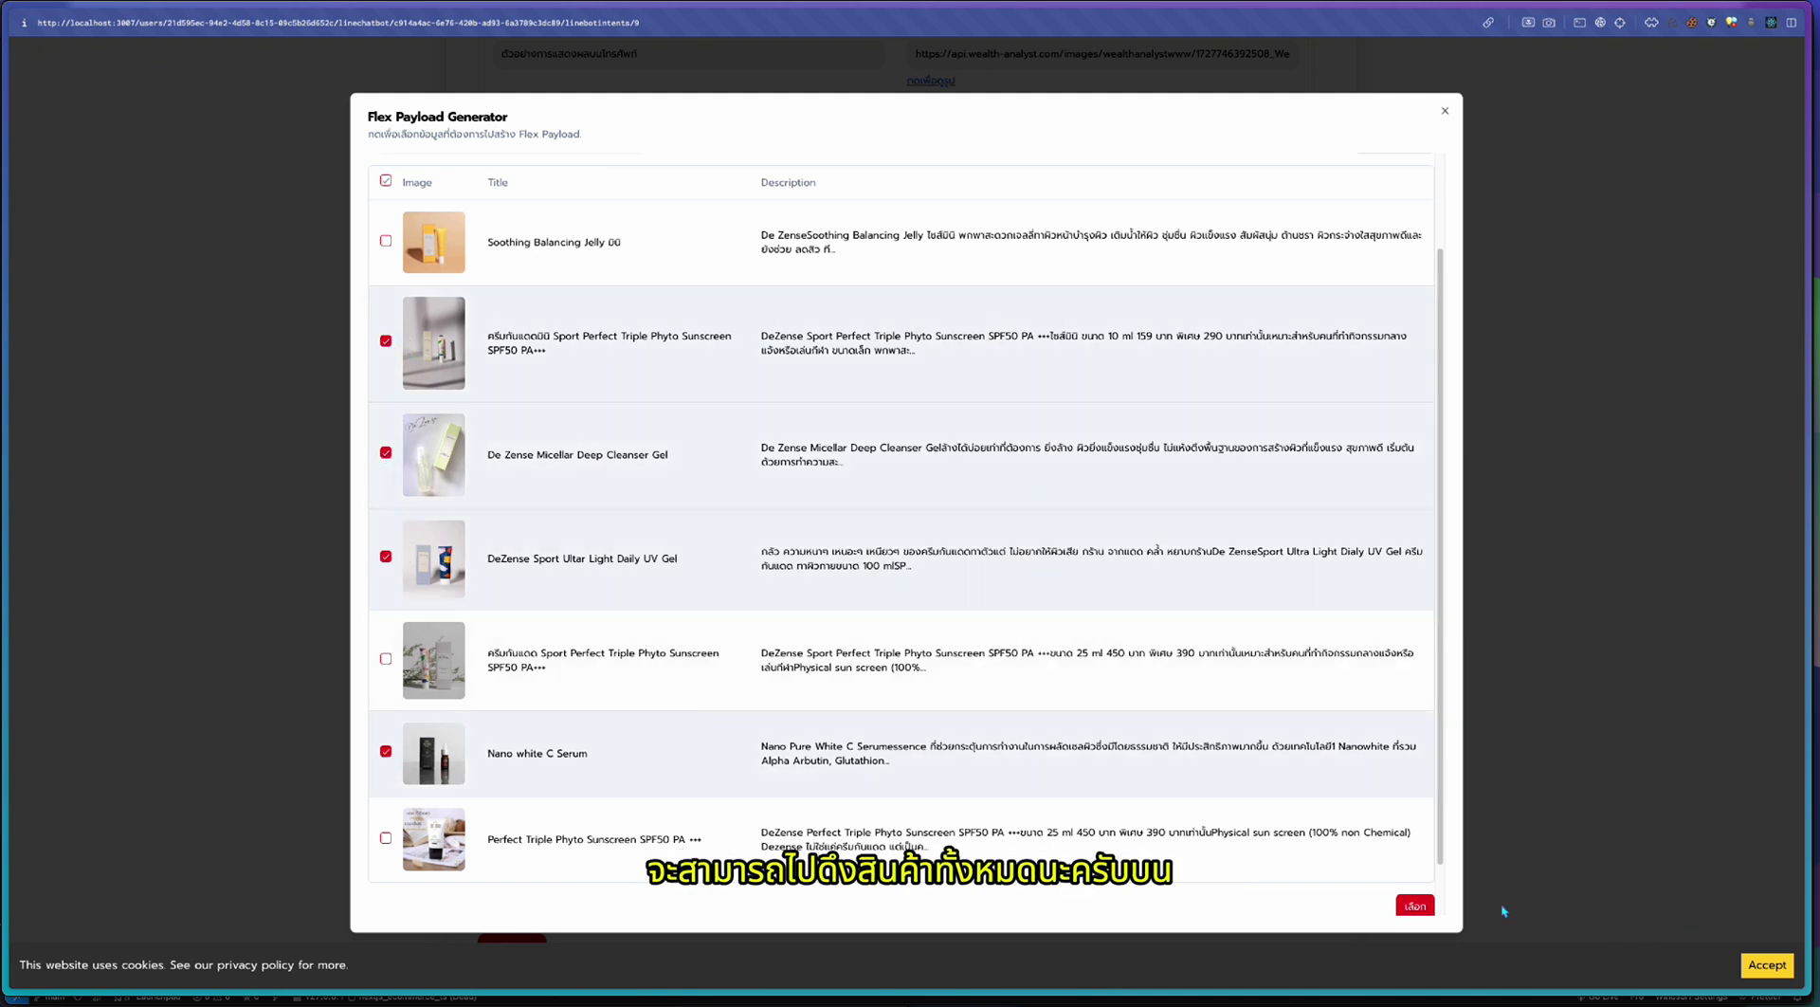
{"action": "left_click", "coordinate": [1415, 906]}
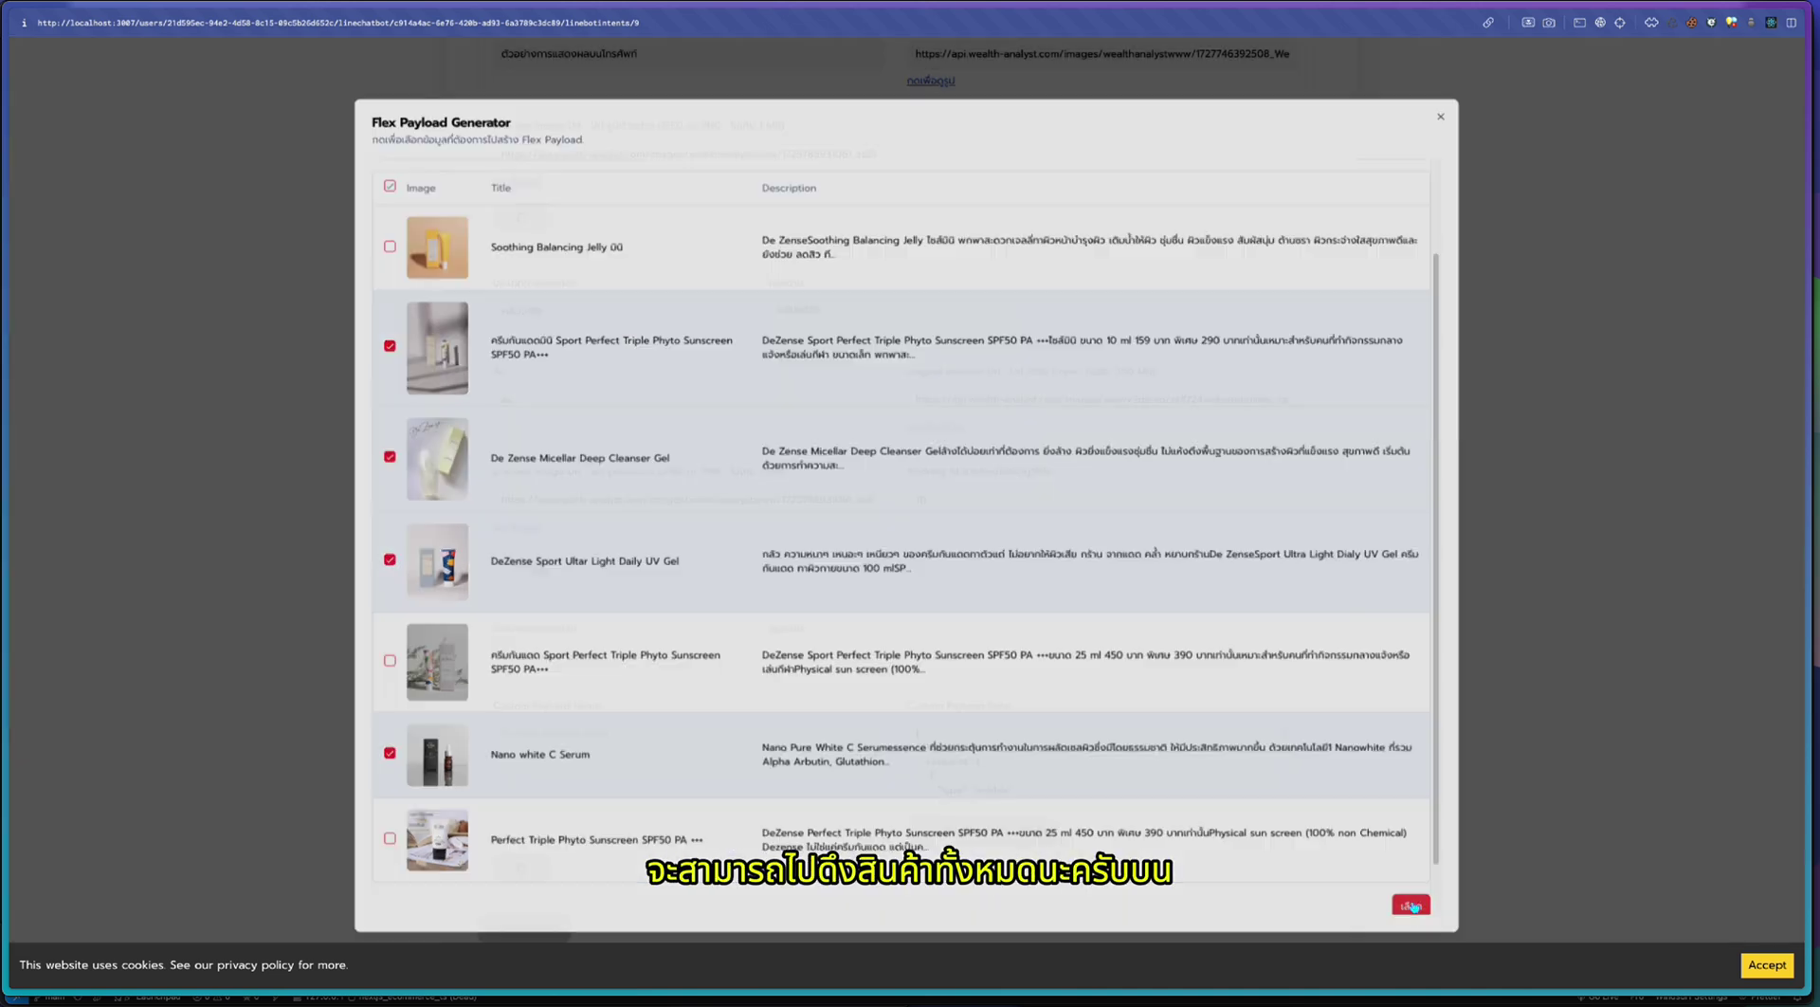
Preview the intent's response messages, examine the product cards across the flex carousel, and close the preview.
{"action": "scroll", "coordinate": [1123, 493], "scroll_direction": "down", "scroll_amount": 3}
{"action": "left_click", "coordinate": [1124, 493]}
{"action": "scroll", "coordinate": [1121, 495], "scroll_direction": "up", "scroll_amount": 8}
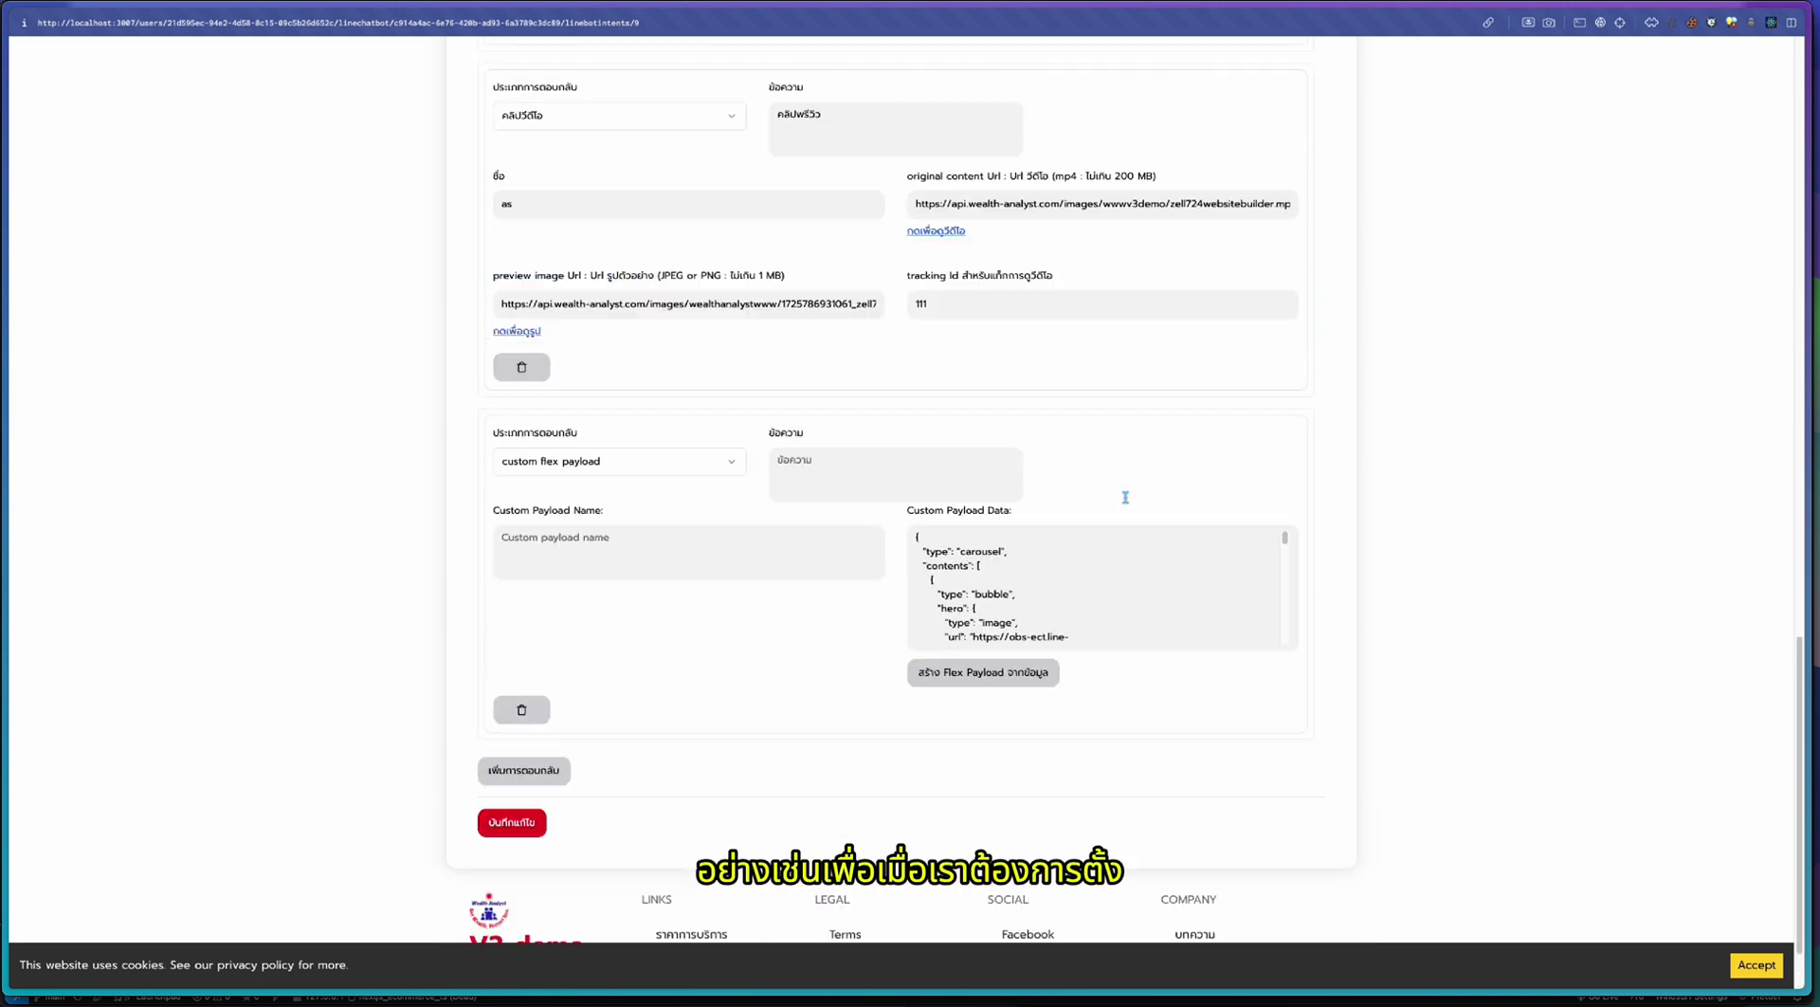
{"action": "scroll", "coordinate": [1120, 499], "scroll_direction": "up", "scroll_amount": 3}
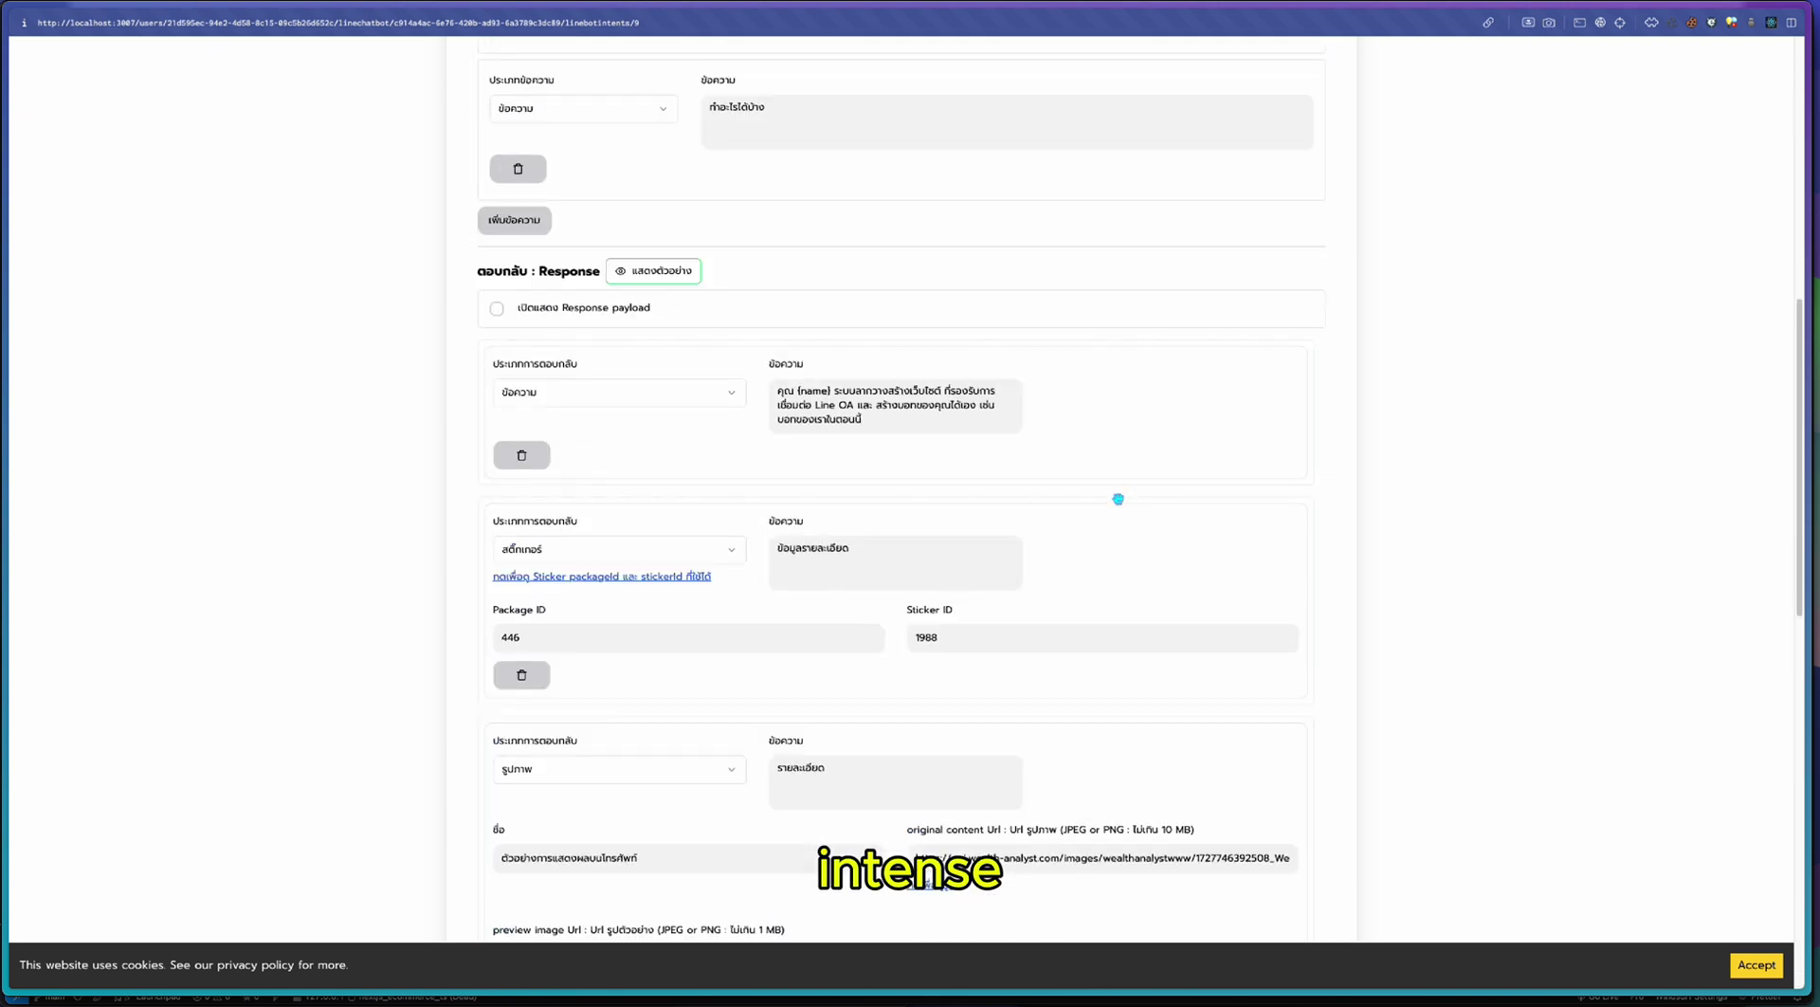
{"action": "left_click", "coordinate": [648, 270]}
{"action": "scroll", "coordinate": [972, 567], "scroll_direction": "down", "scroll_amount": 5}
{"action": "scroll", "coordinate": [972, 567], "scroll_direction": "down", "scroll_amount": 2}
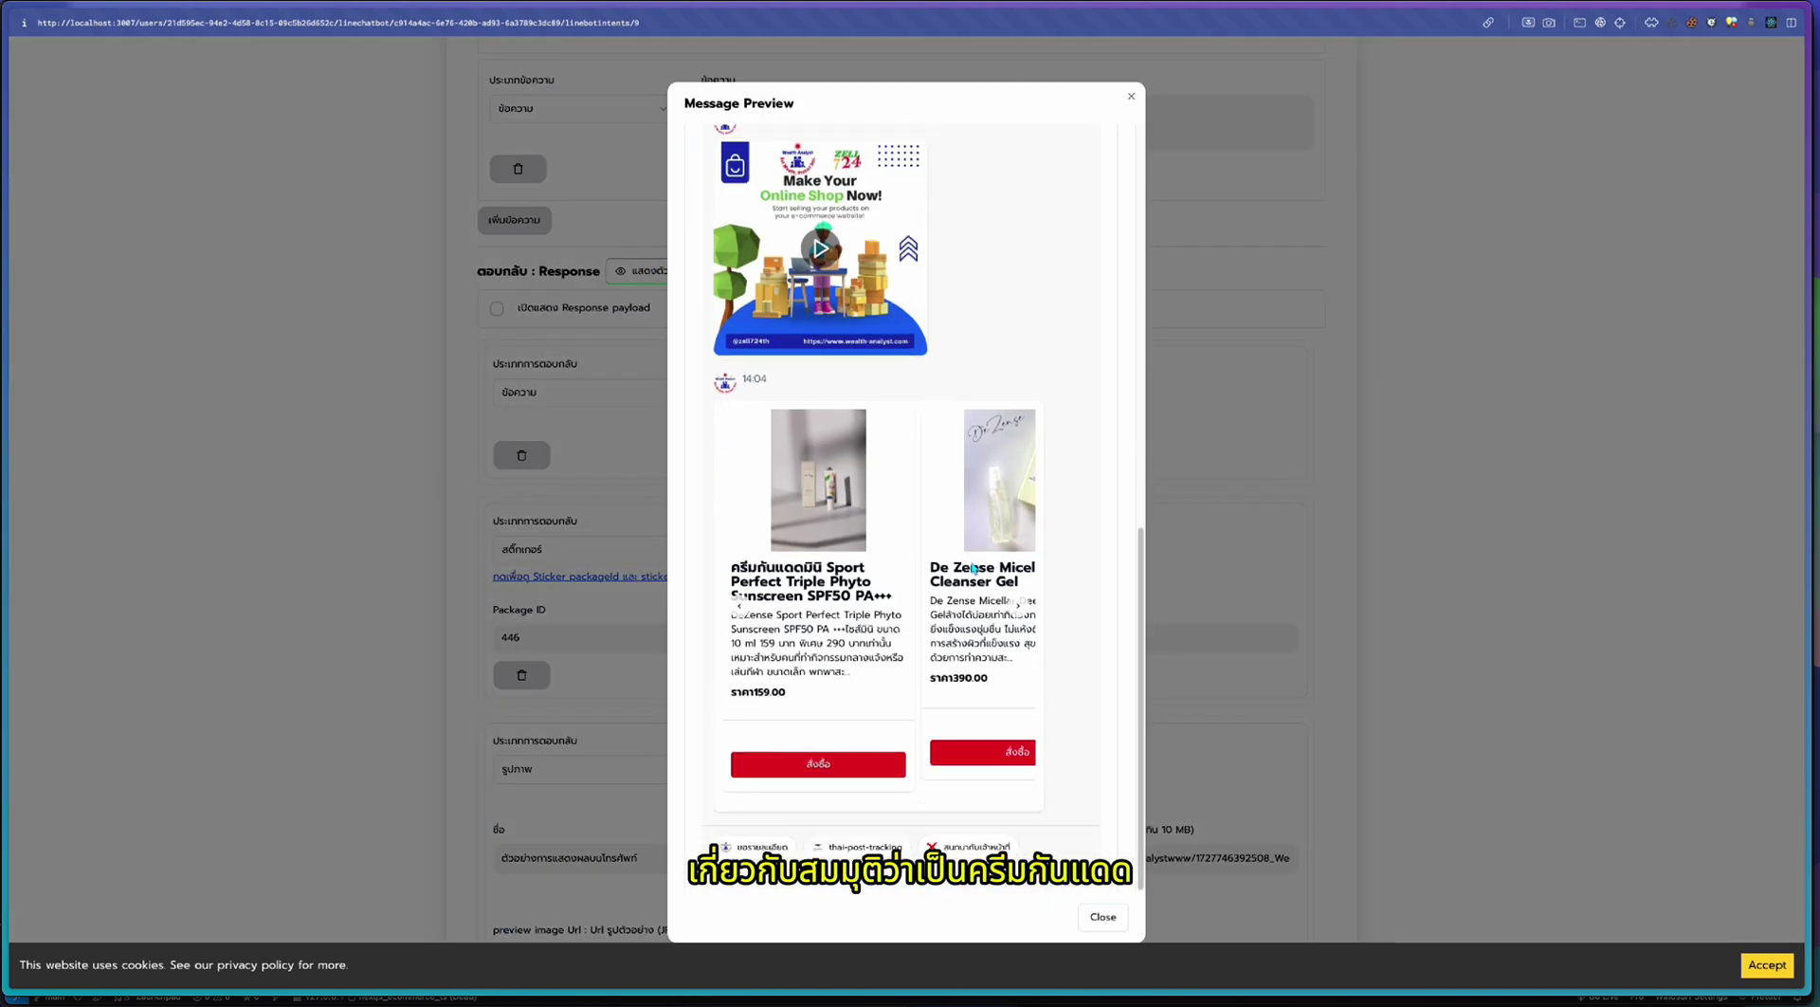
{"action": "scroll", "coordinate": [976, 785], "scroll_direction": "right", "scroll_amount": 5}
{"action": "scroll", "coordinate": [961, 789], "scroll_direction": "right", "scroll_amount": 2}
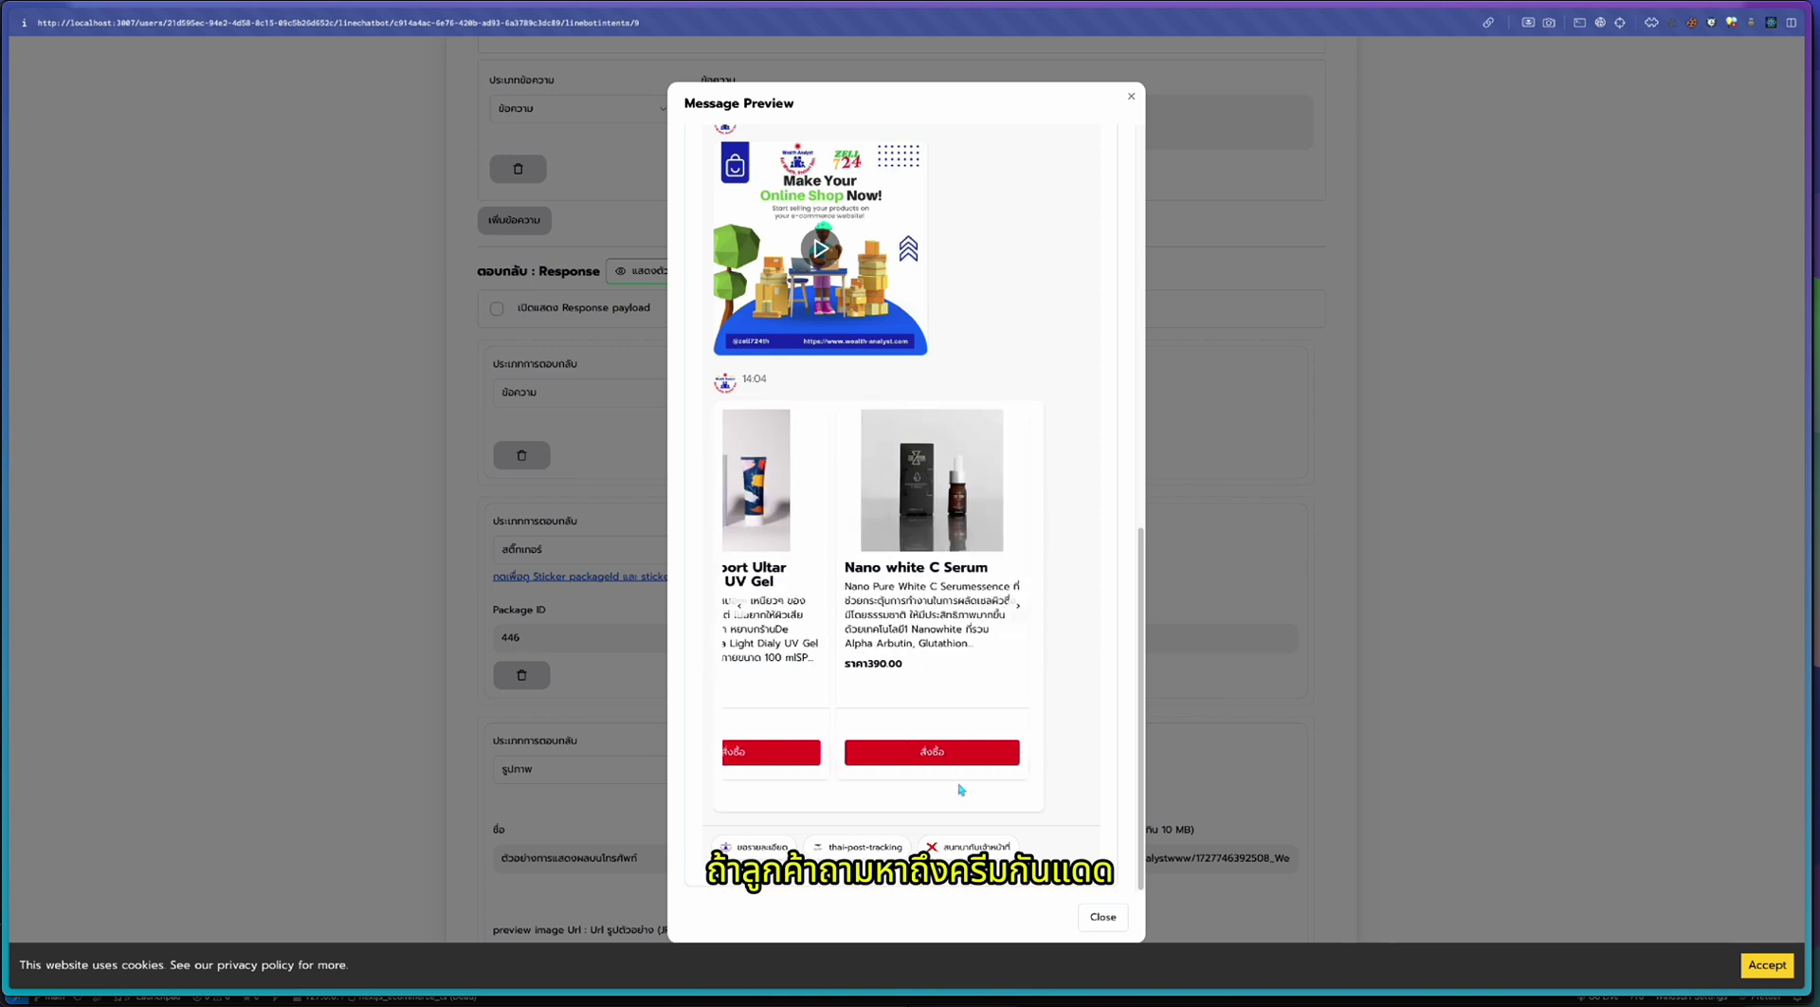
{"action": "scroll", "coordinate": [957, 789], "scroll_direction": "left", "scroll_amount": 5}
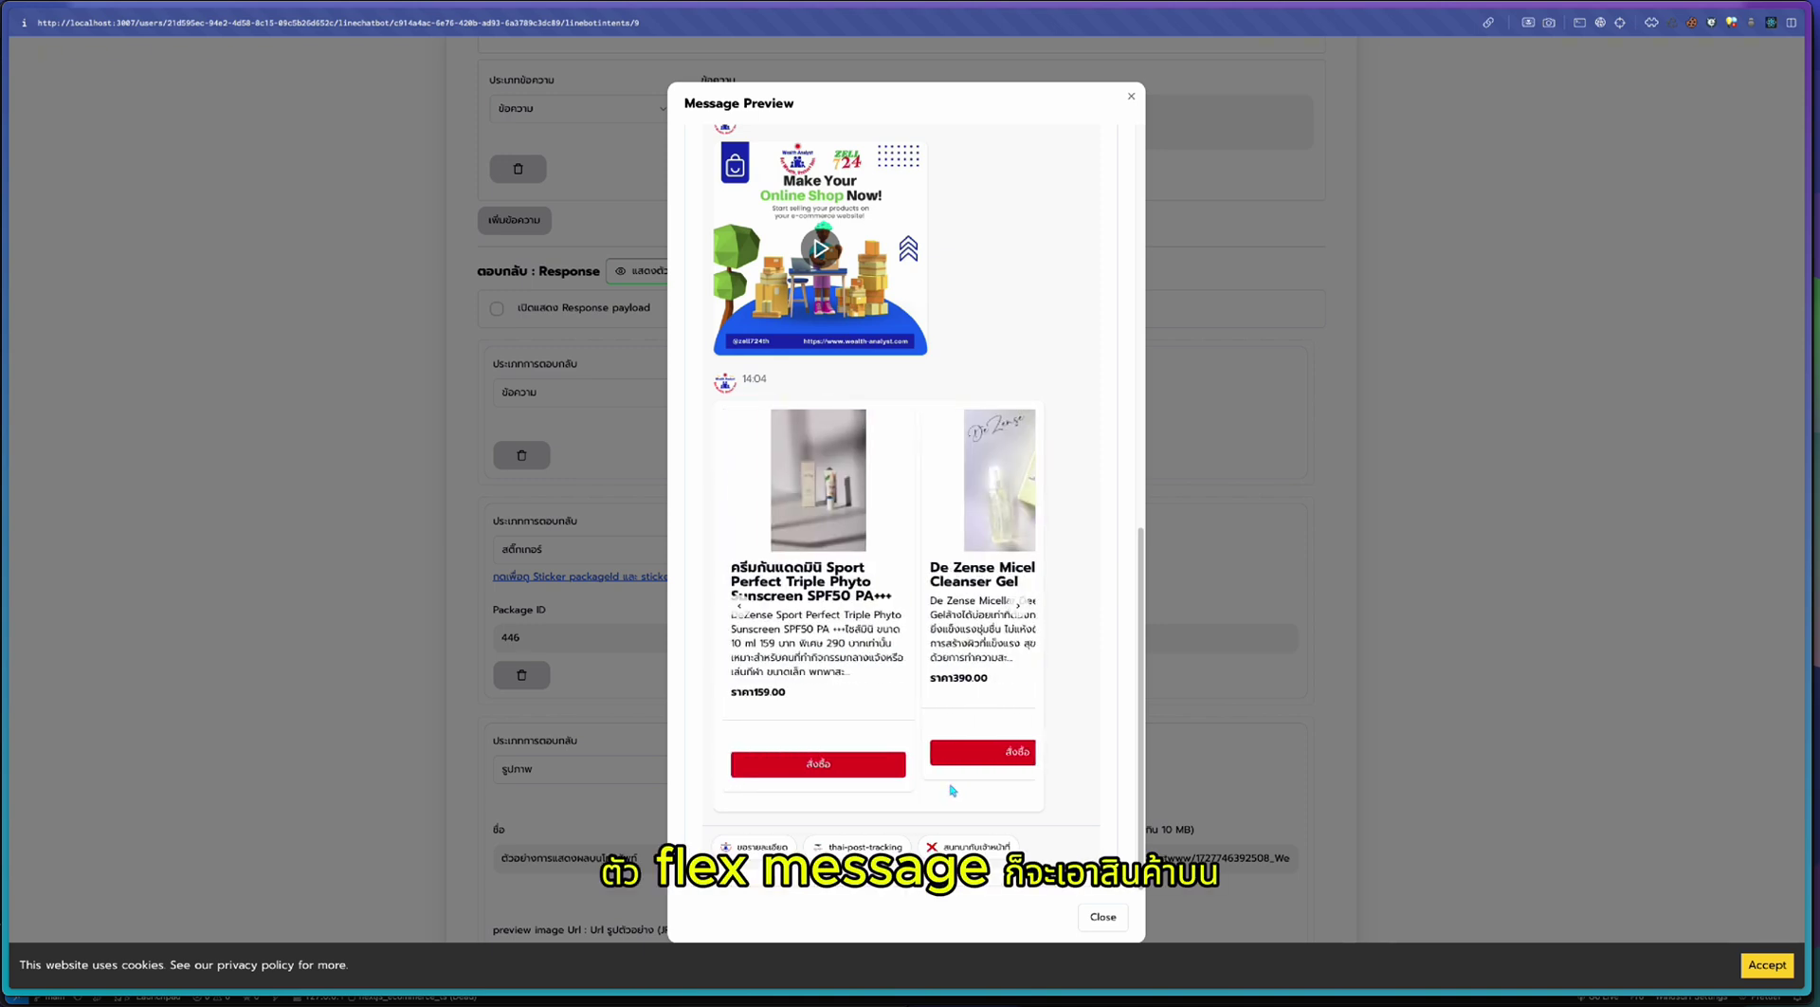
{"action": "scroll", "coordinate": [953, 789], "scroll_direction": "right", "scroll_amount": 5}
{"action": "scroll", "coordinate": [951, 788], "scroll_direction": "right", "scroll_amount": 2}
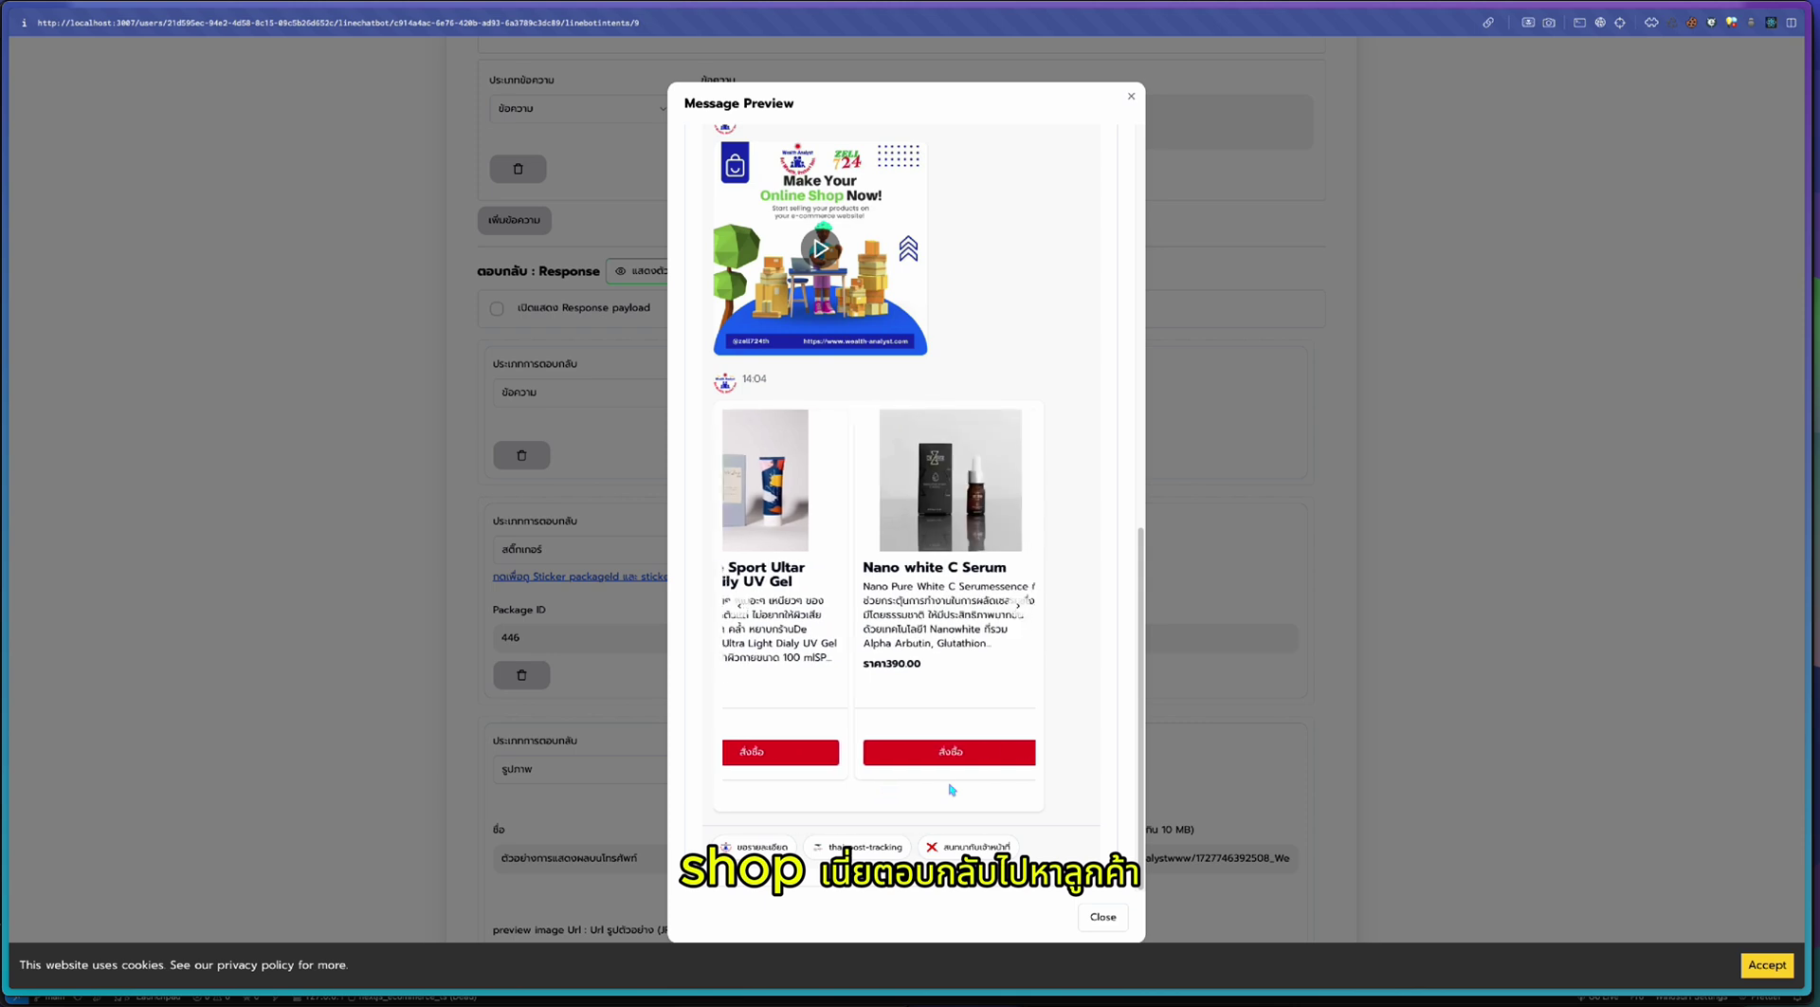
{"action": "left_click", "coordinate": [1099, 917]}
{"action": "scroll", "coordinate": [1175, 616], "scroll_direction": "down", "scroll_amount": 15}
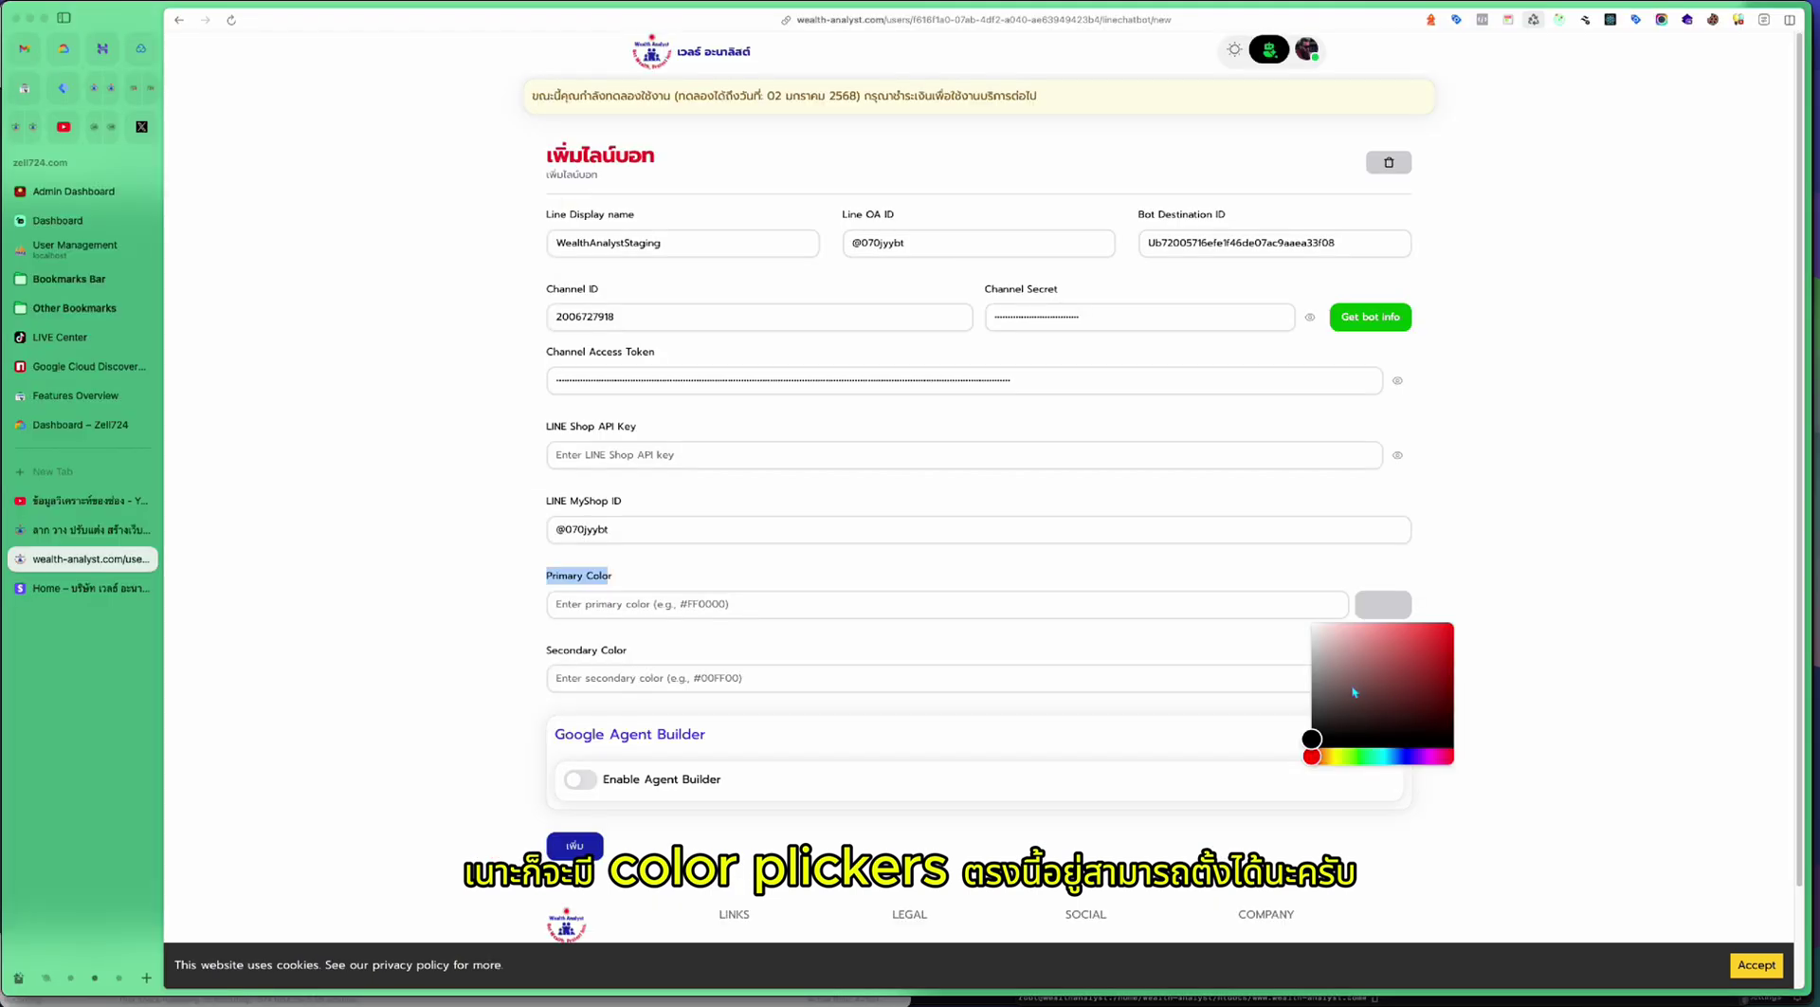
Inspect the Primary Color and Secondary Color pickers of the new bot form without choosing a color.
{"action": "left_click", "coordinate": [1510, 646]}
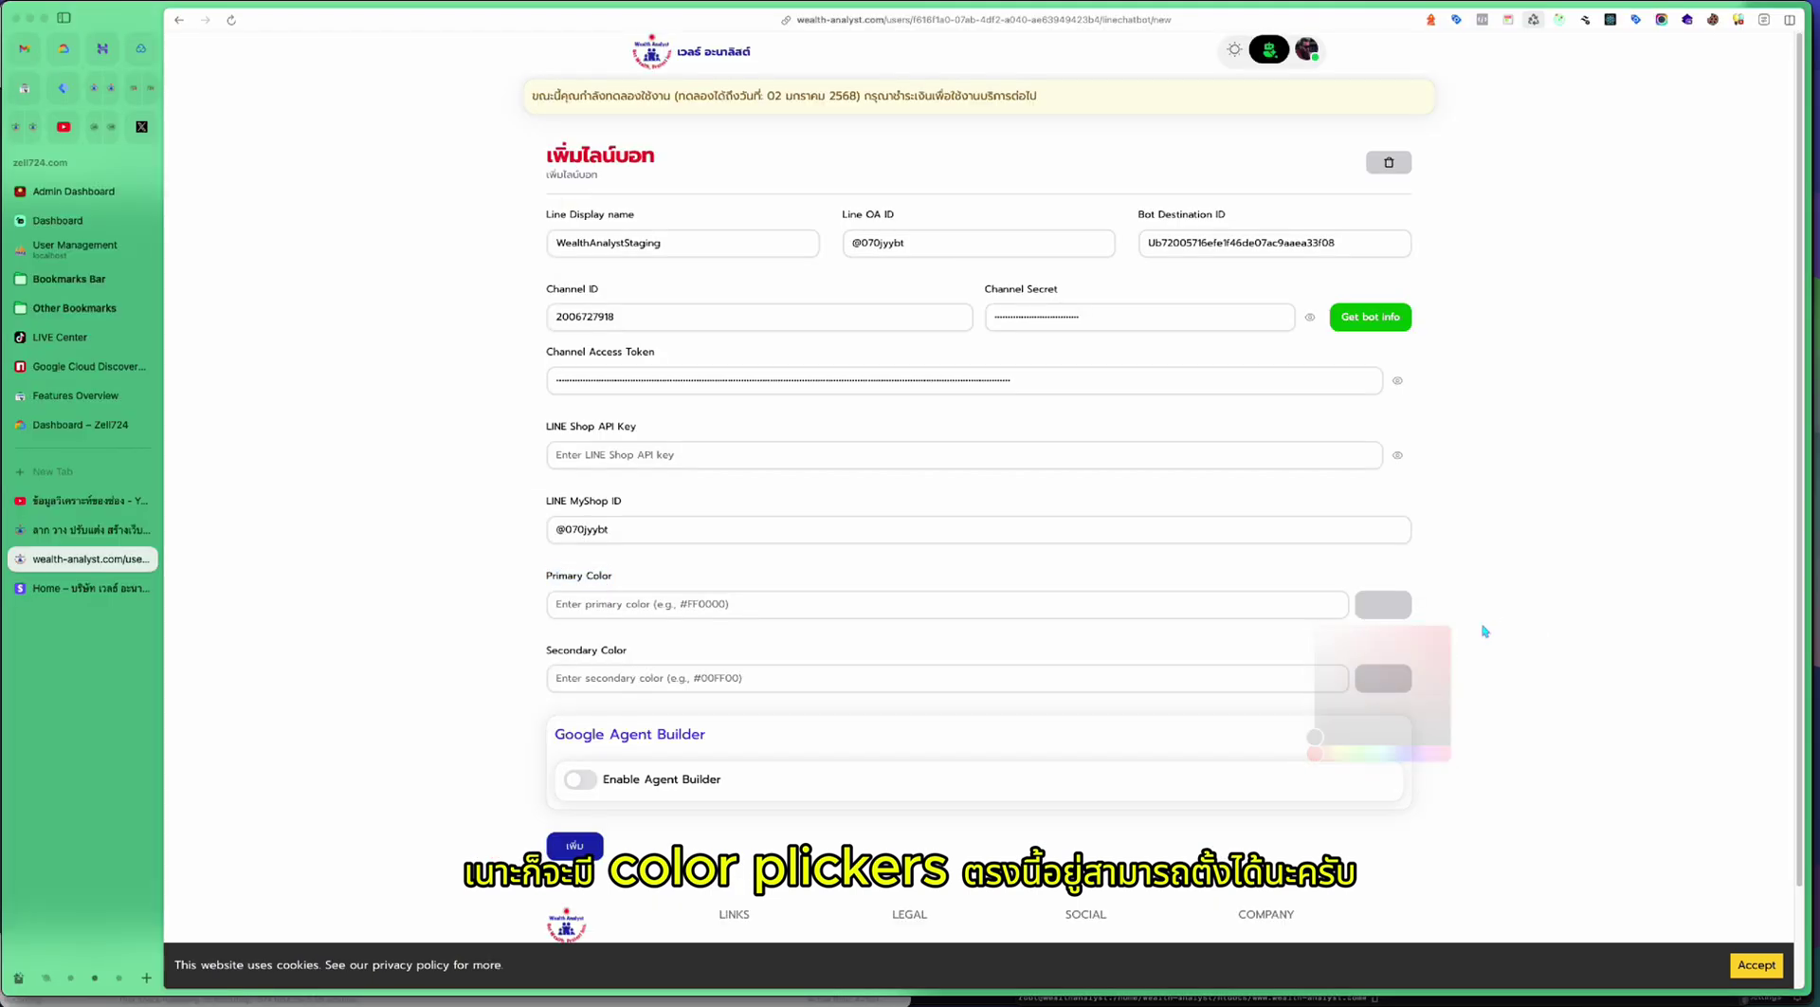
{"action": "left_click_drag", "start_coordinate": [641, 652], "coordinate": [547, 651]}
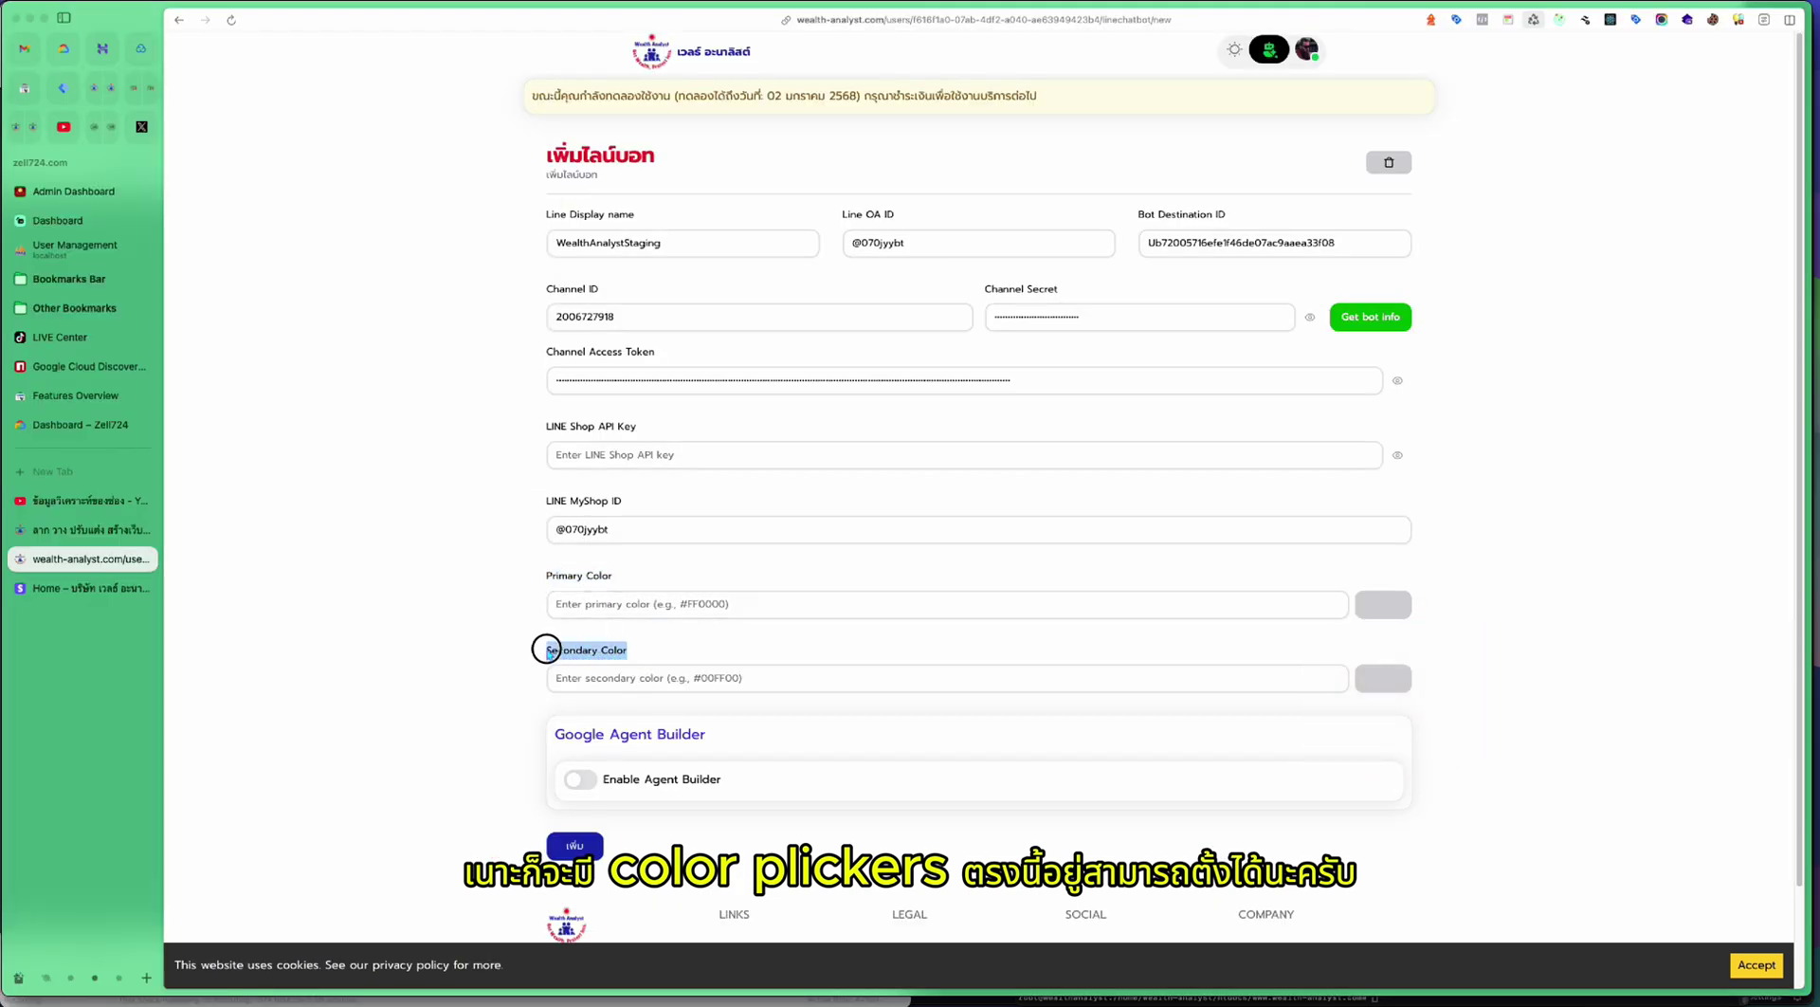
{"action": "left_click", "coordinate": [623, 656]}
{"action": "left_click", "coordinate": [1379, 683]}
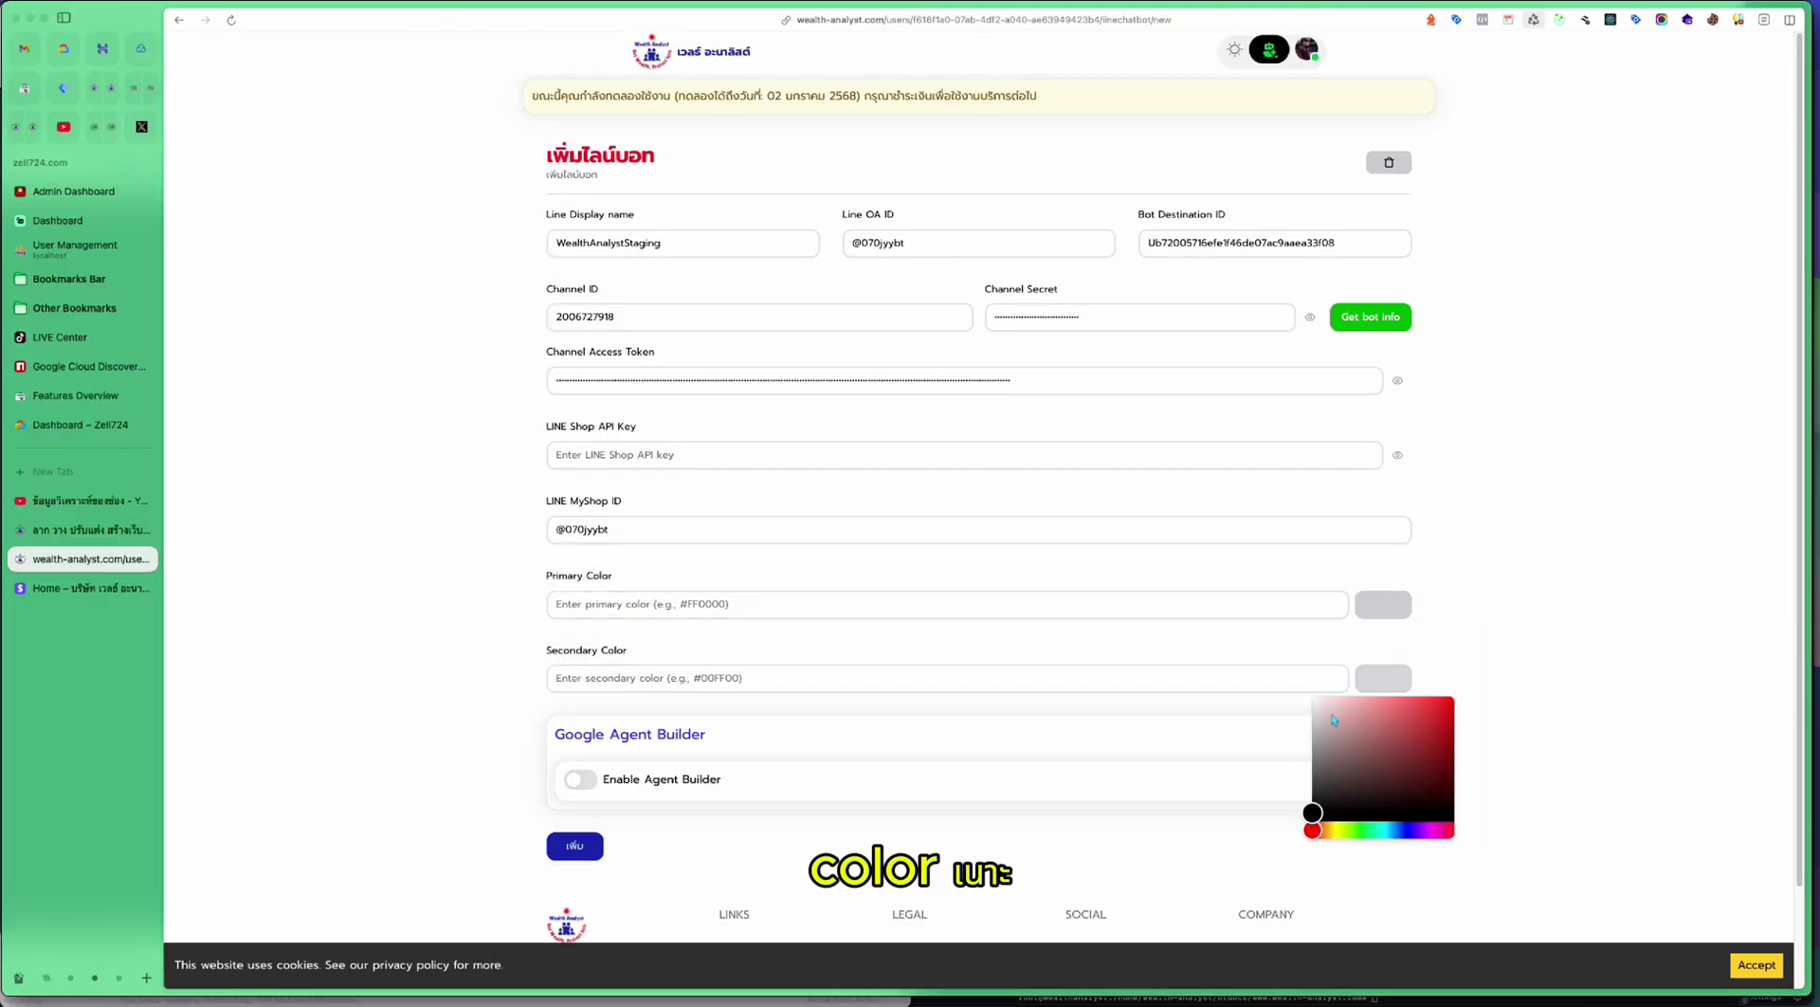
{"action": "left_click", "coordinate": [1419, 630]}
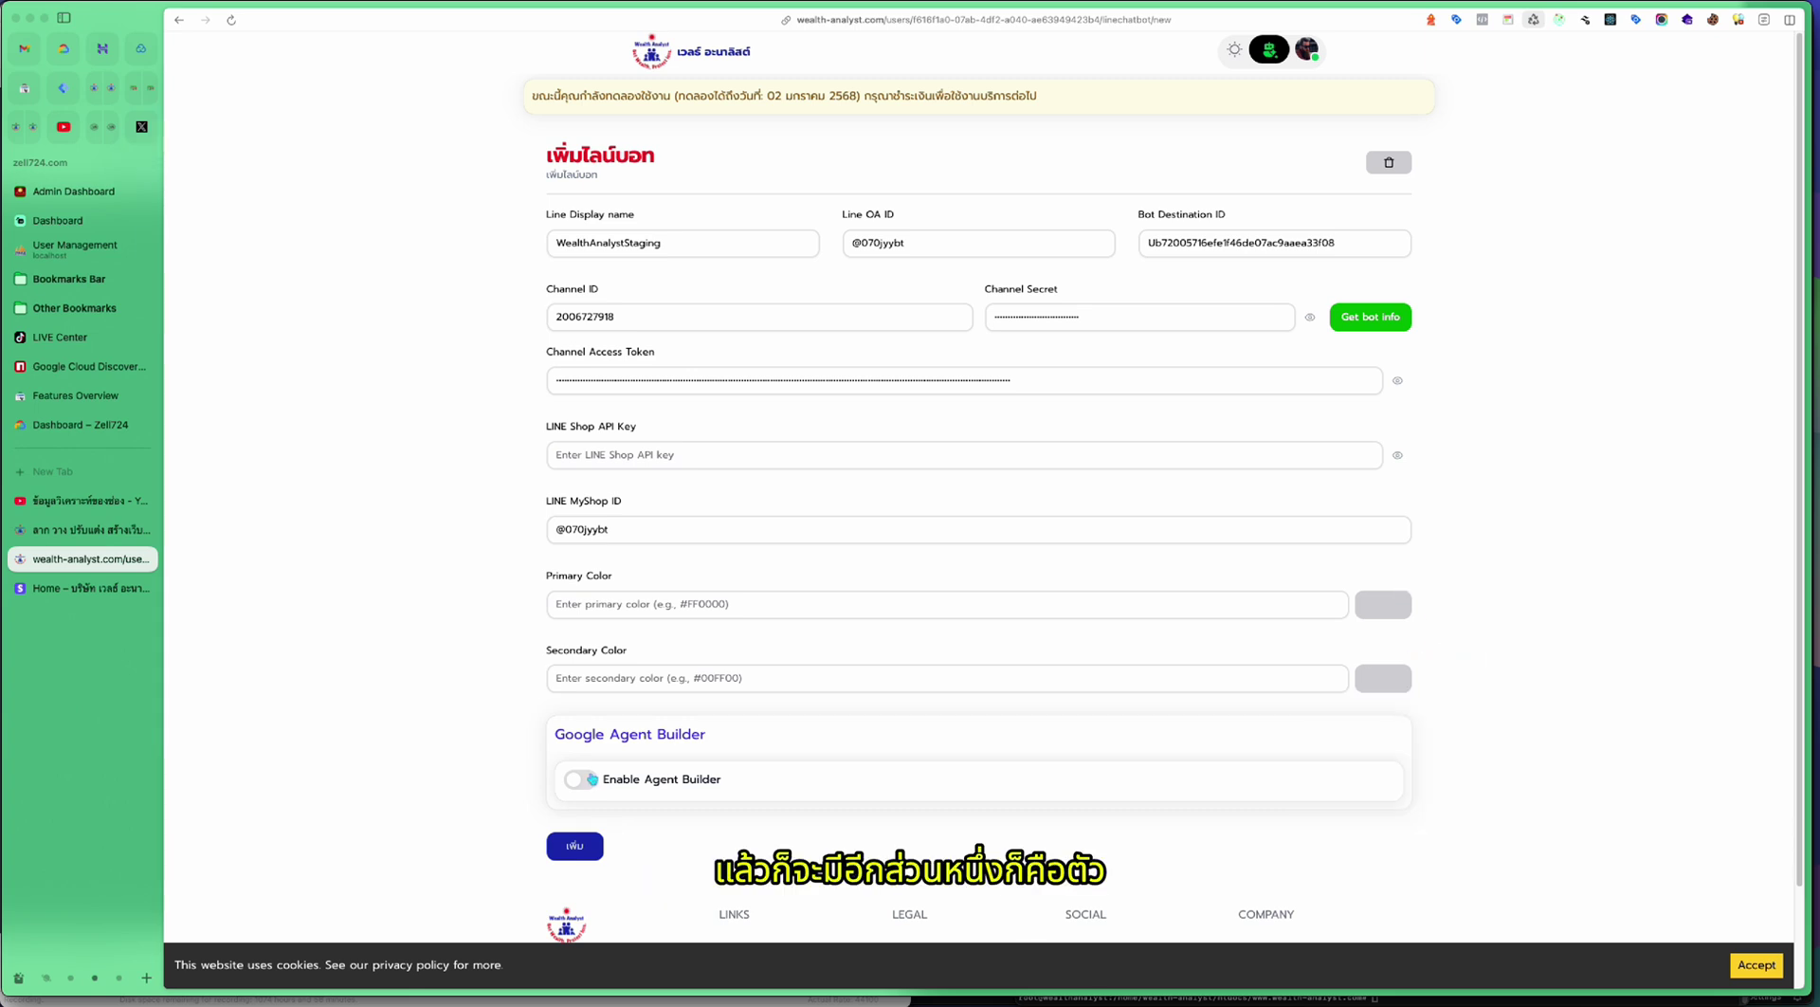
Enable Google Agent Builder to examine its Serving Config Name, Agent Builder Credentials and Page Size fields, and disable it again.
{"action": "left_click_drag", "start_coordinate": [554, 734], "coordinate": [711, 731]}
{"action": "left_click", "coordinate": [713, 732]}
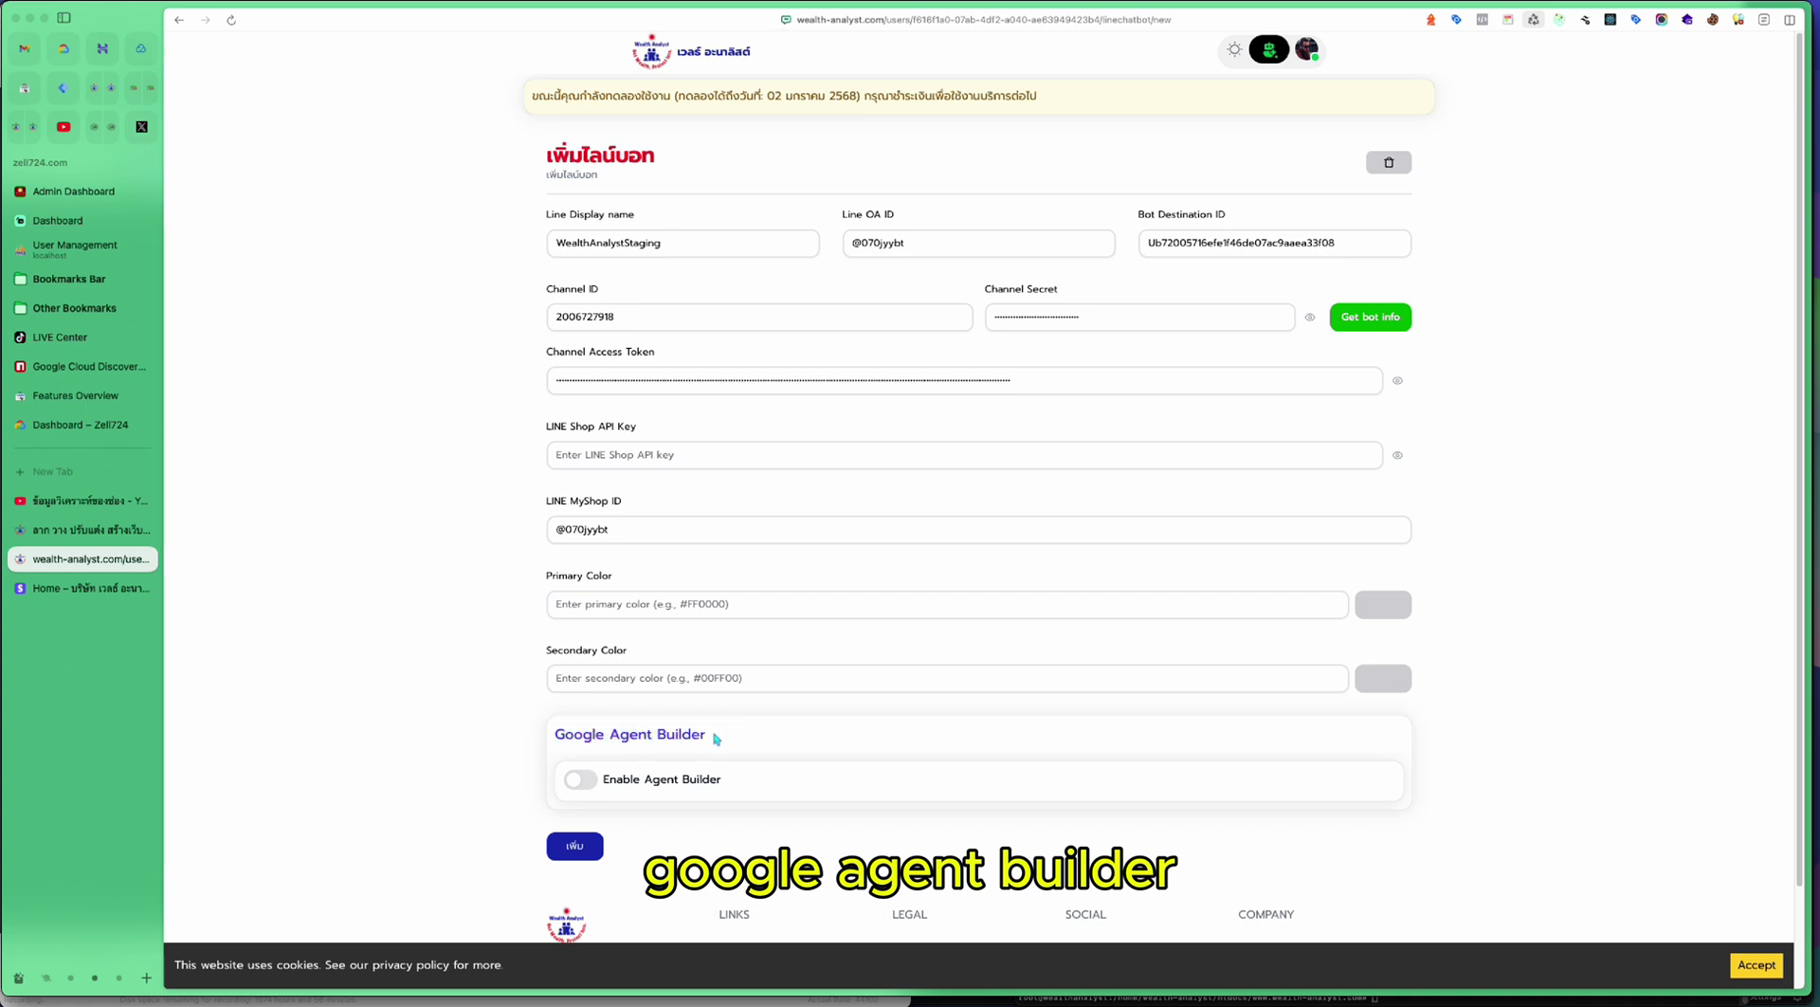
{"action": "scroll", "coordinate": [487, 823], "scroll_direction": "down", "scroll_amount": 2}
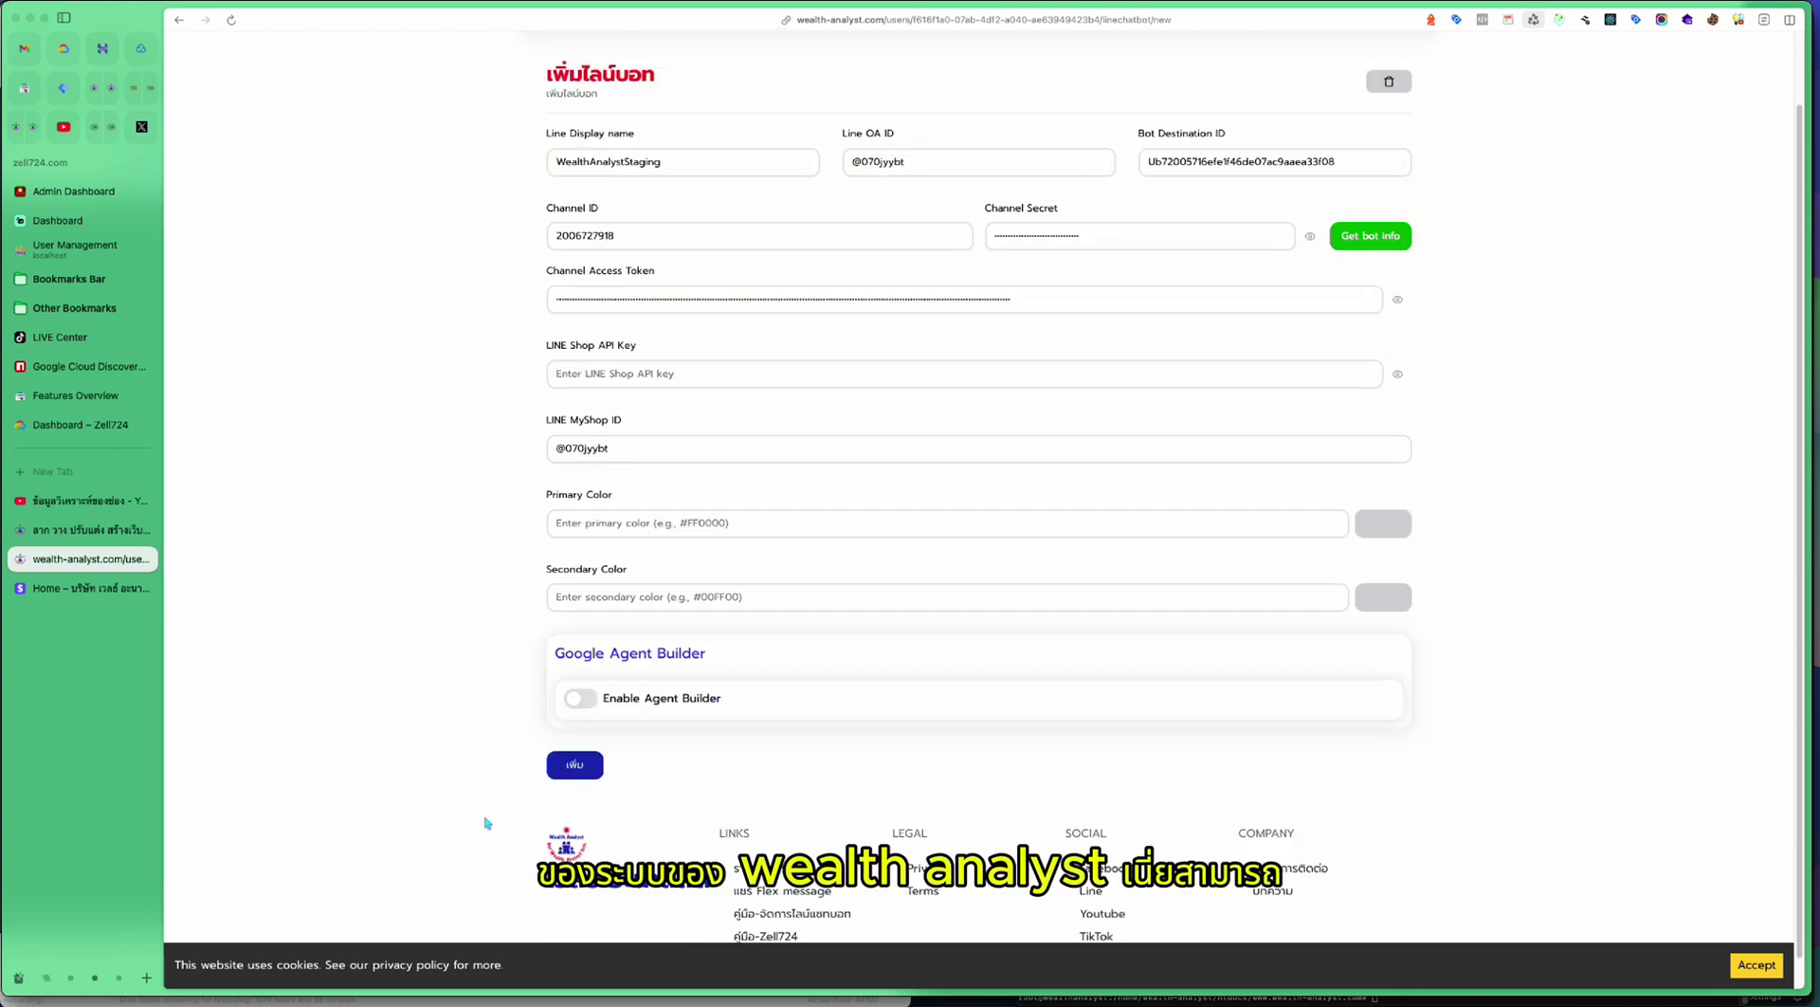
{"action": "left_click", "coordinate": [582, 698]}
{"action": "scroll", "coordinate": [589, 663], "scroll_direction": "down", "scroll_amount": 3}
{"action": "left_click", "coordinate": [601, 587]}
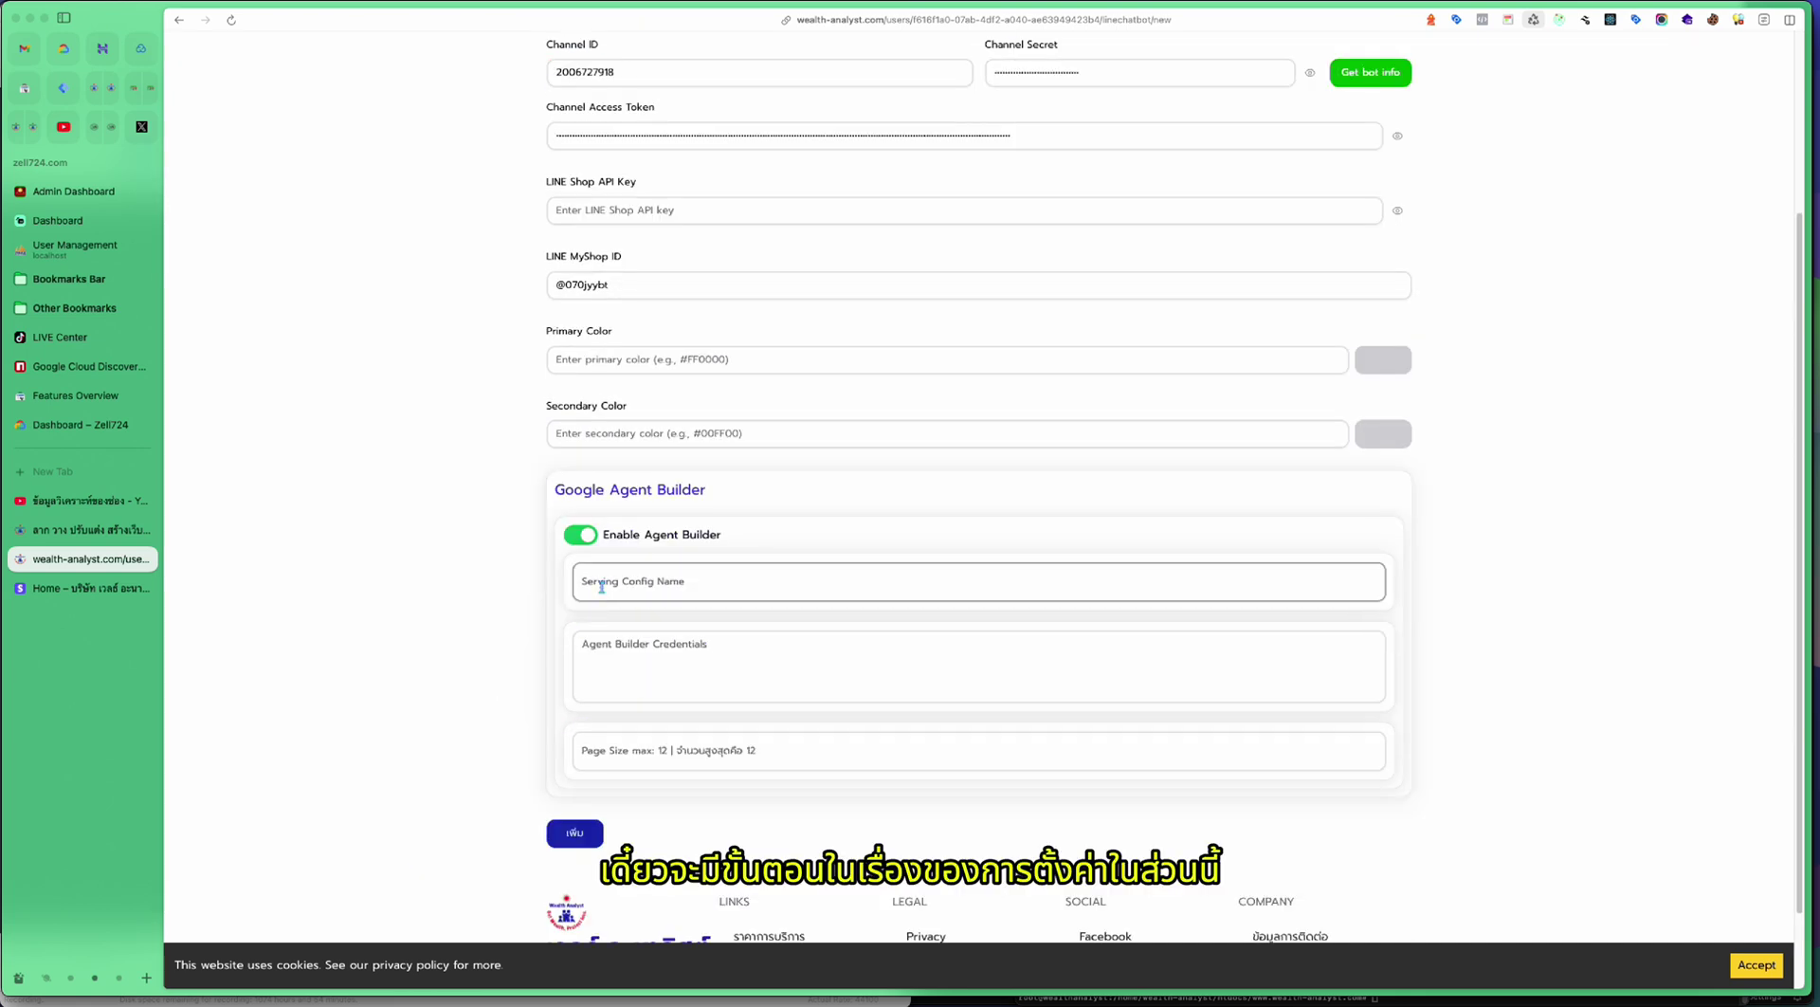
{"action": "left_click", "coordinate": [614, 662]}
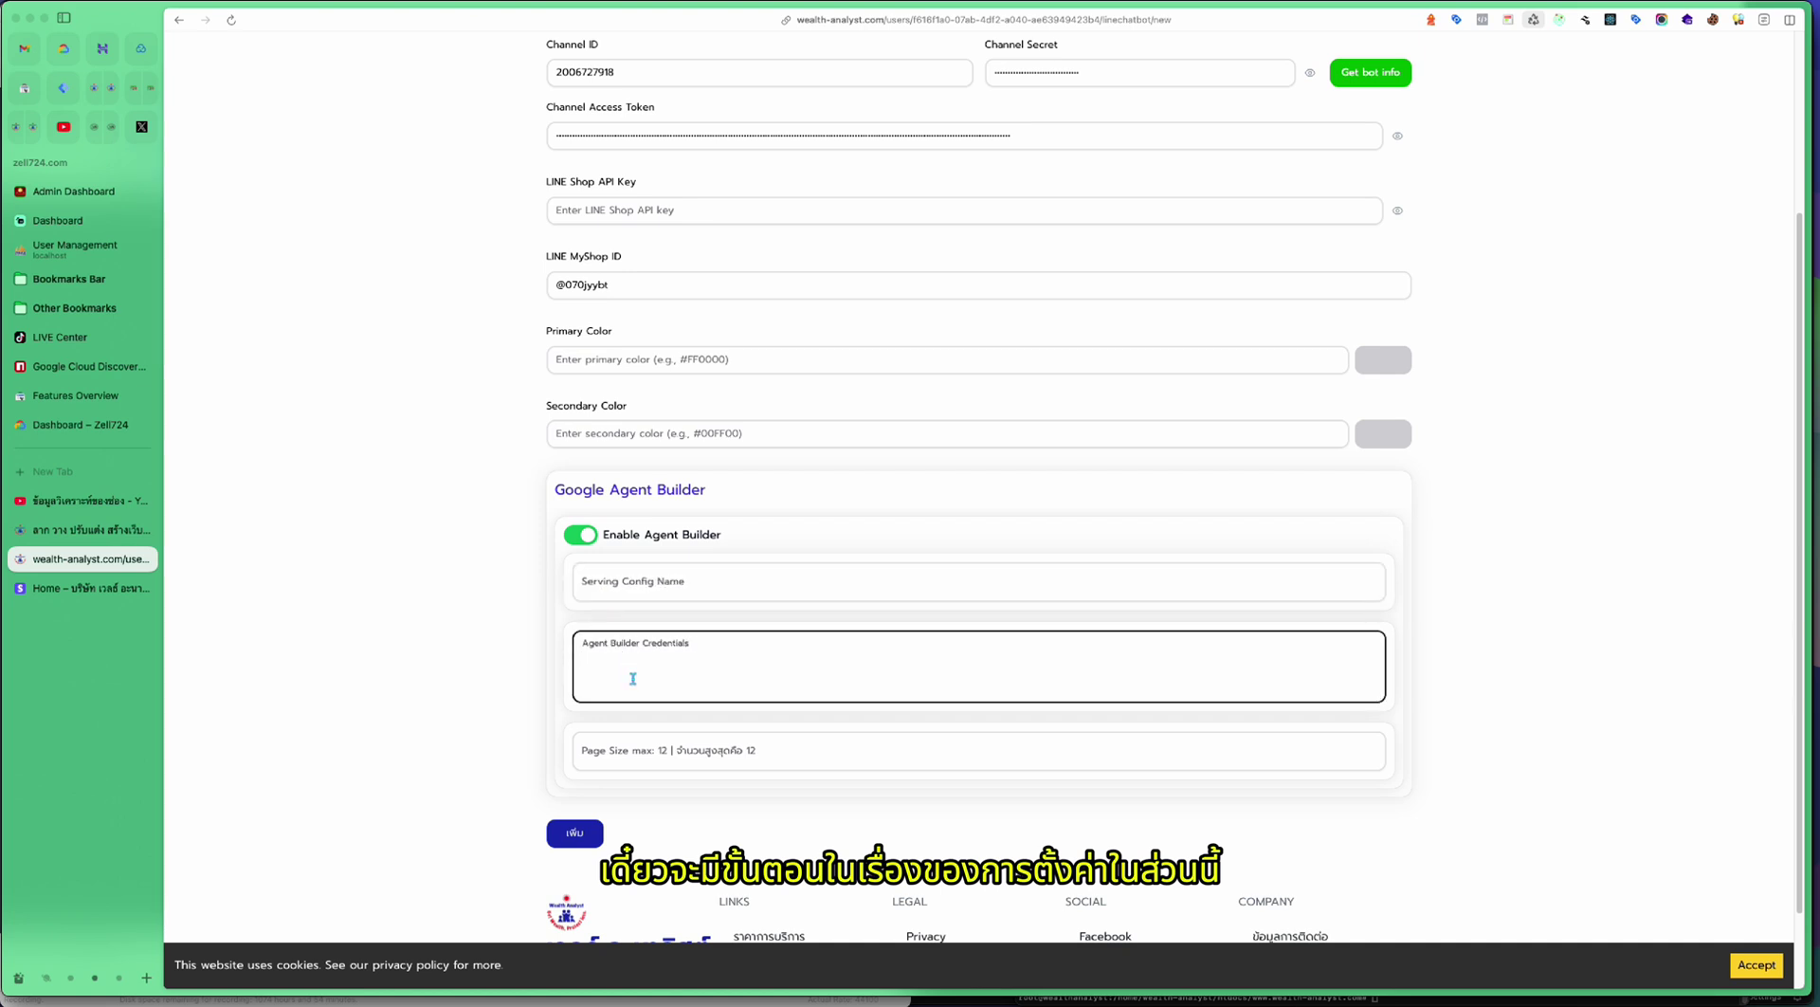
{"action": "left_click", "coordinate": [581, 533]}
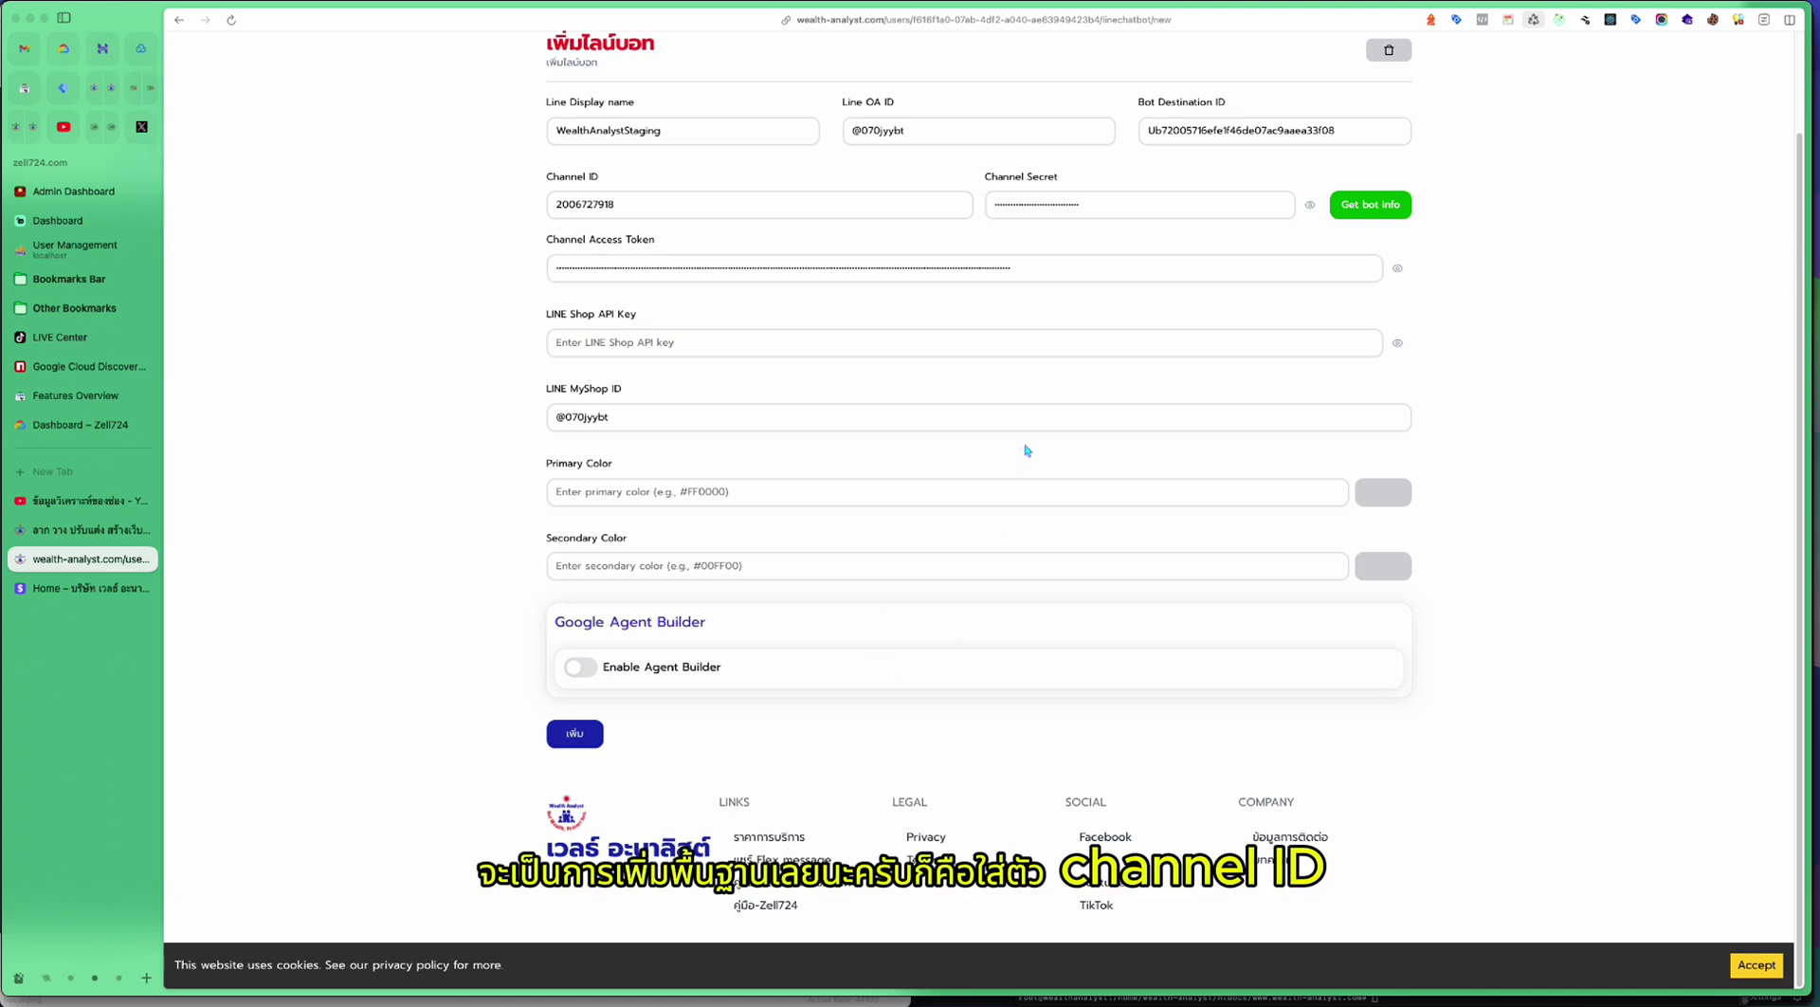
Review the Channel ID and Channel Secret fields and add the WealthAnalystStaging LINE bot.
{"action": "left_click", "coordinate": [763, 200]}
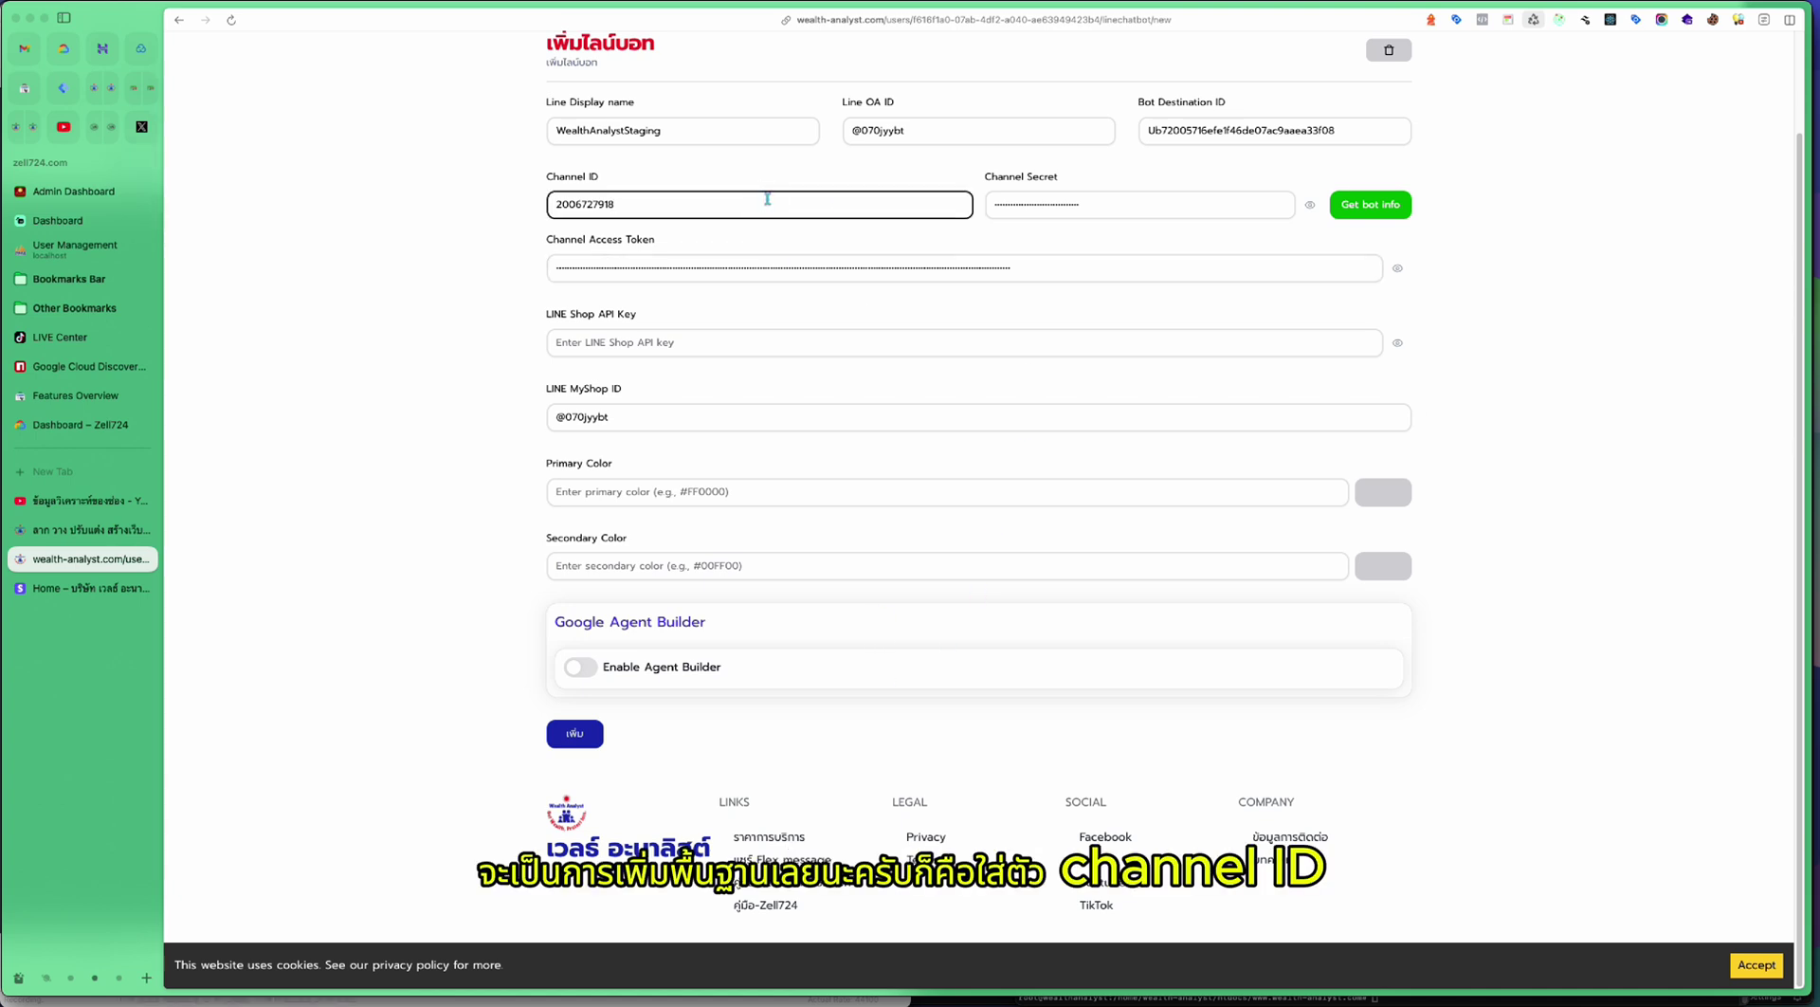
{"action": "left_click", "coordinate": [1097, 202]}
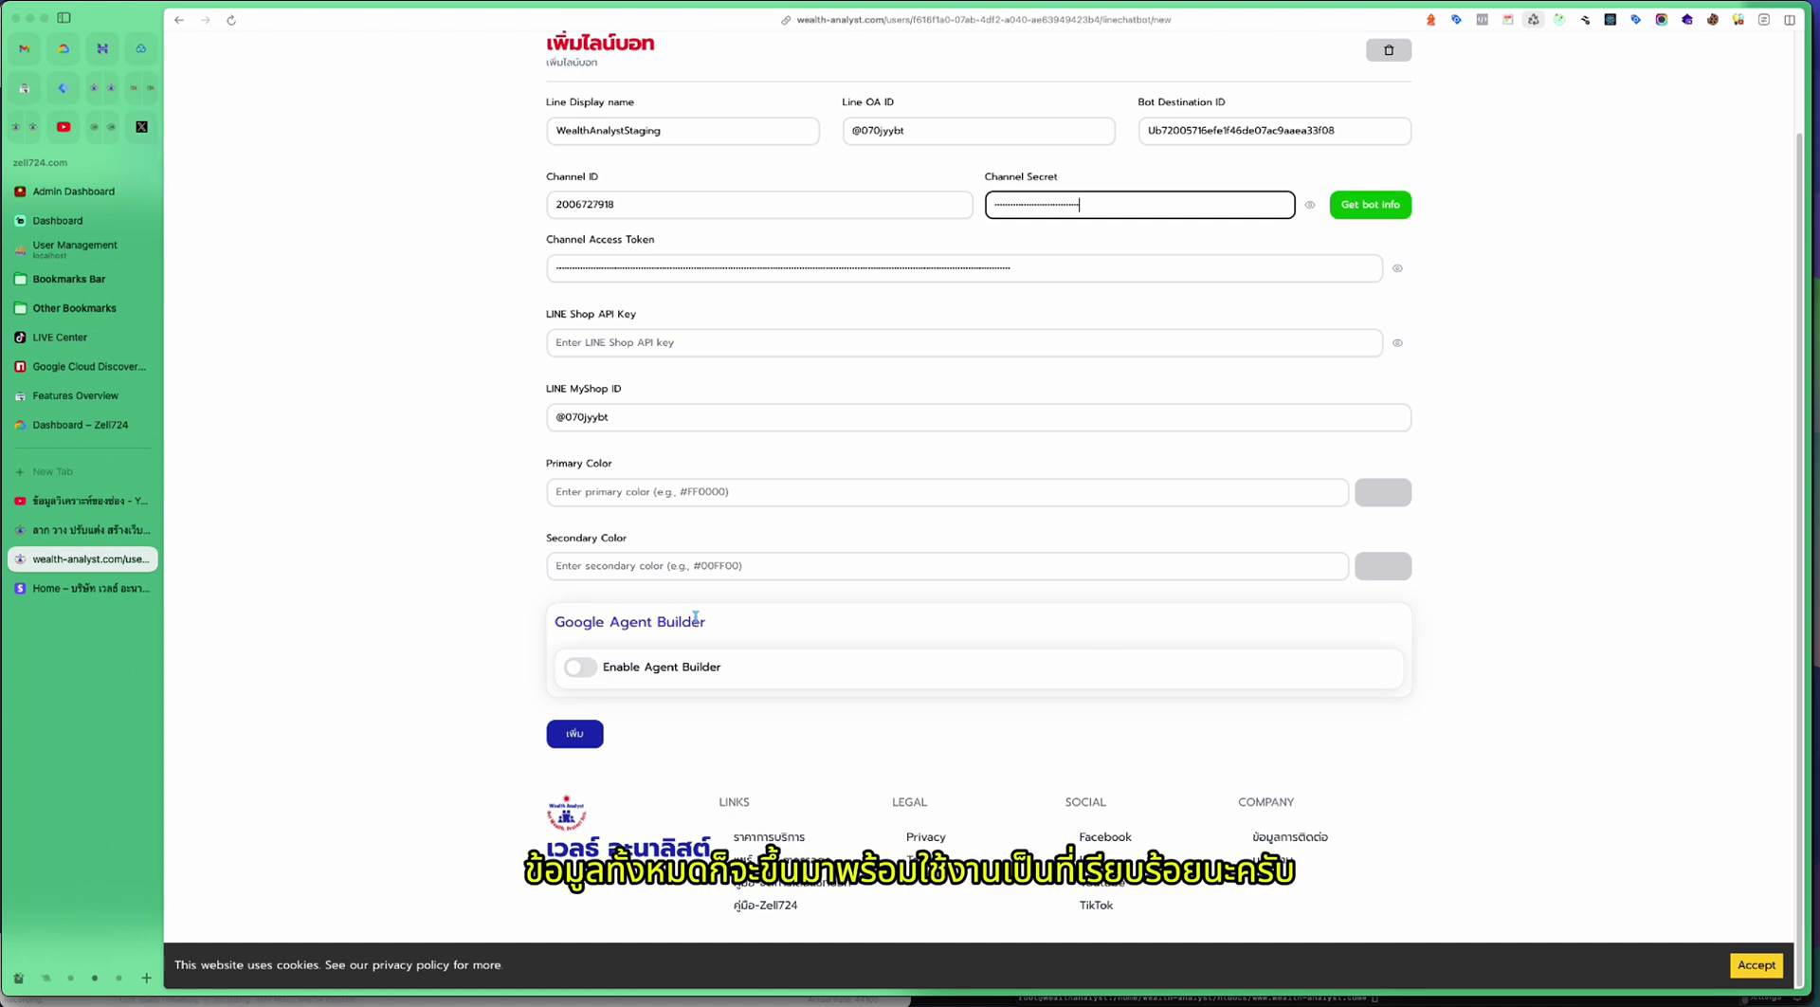
{"action": "scroll", "coordinate": [699, 649], "scroll_direction": "up", "scroll_amount": 1}
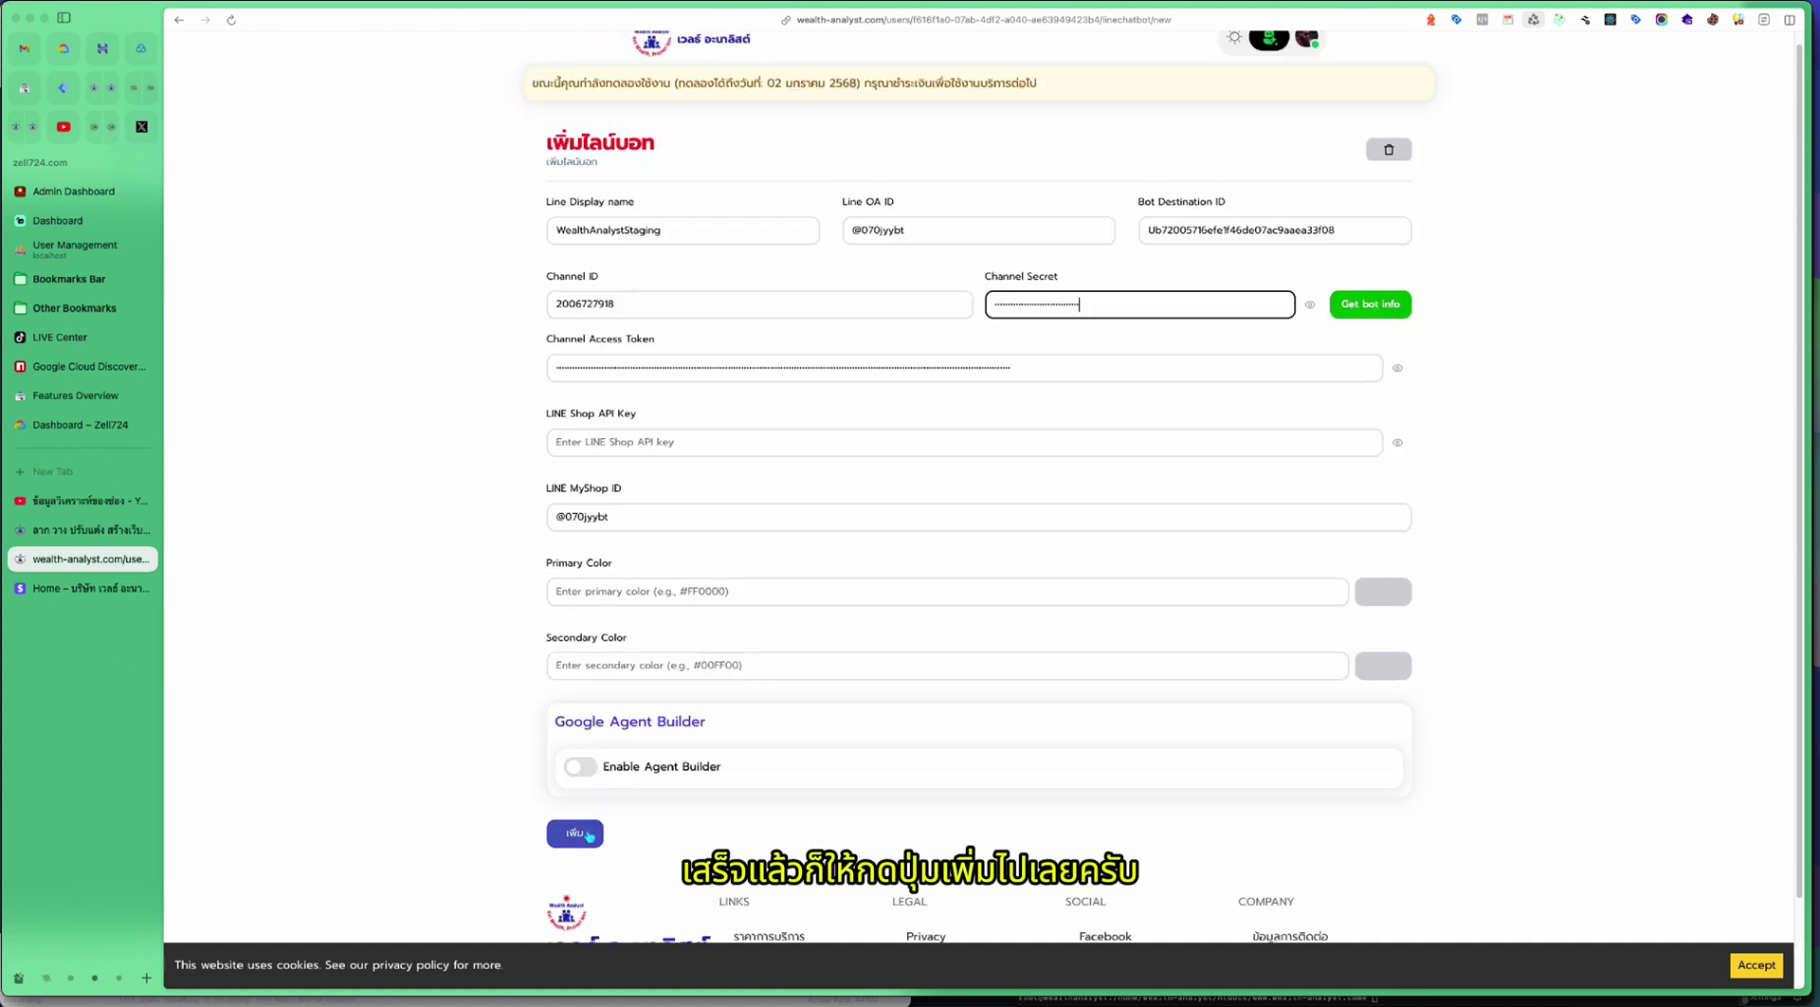
{"action": "left_click", "coordinate": [589, 834]}
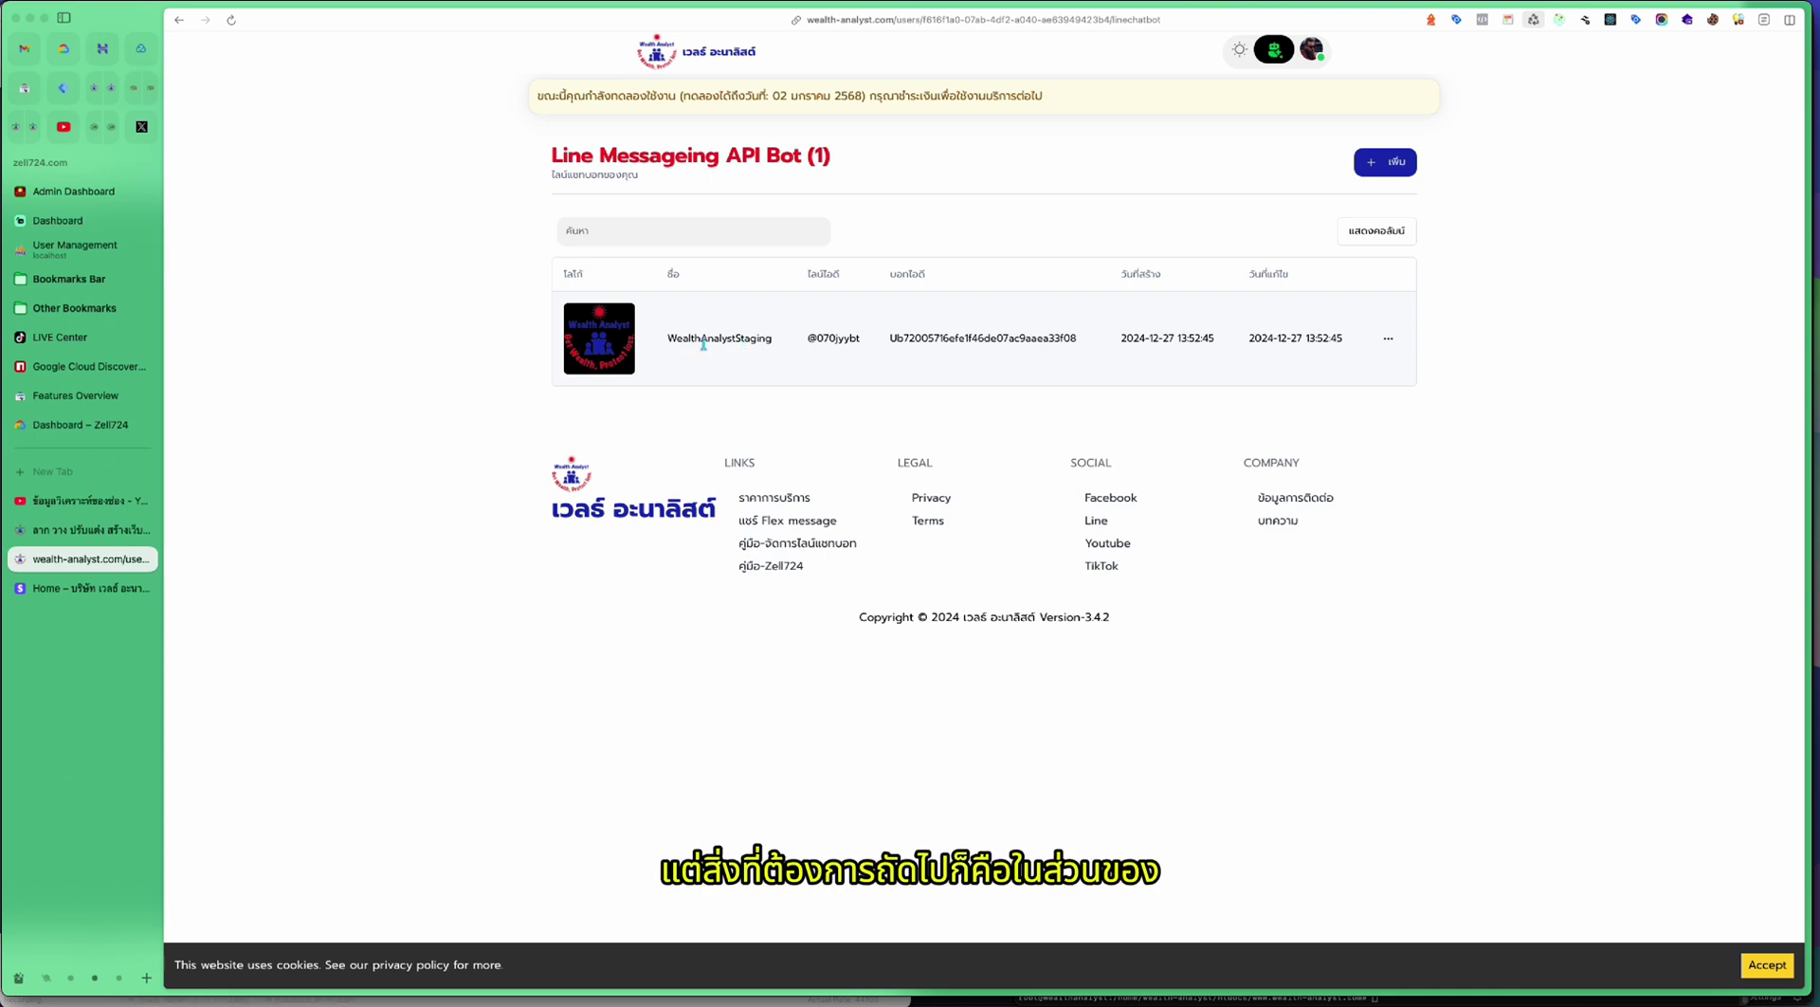
Open the management page of the WealthAnalystStaging bot and copy its LINE Webhook URL.
{"action": "left_click", "coordinate": [1386, 339]}
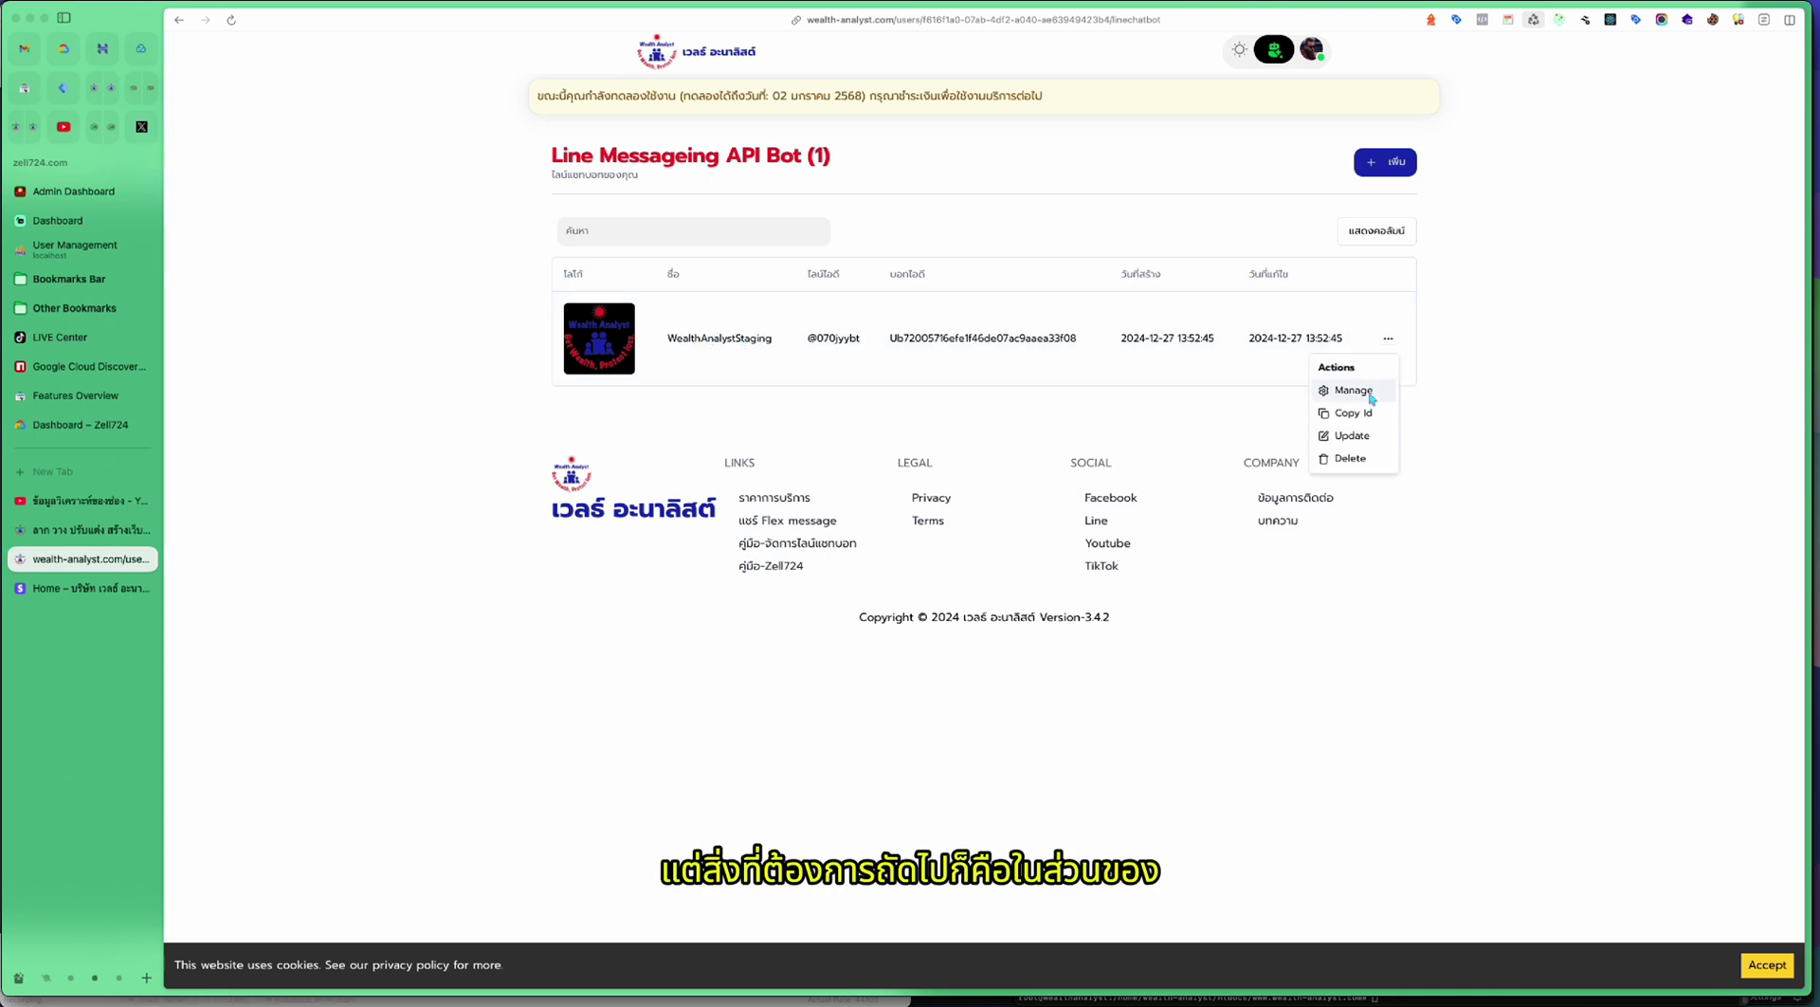
{"action": "left_click", "coordinate": [1371, 396]}
{"action": "left_click", "coordinate": [1387, 341]}
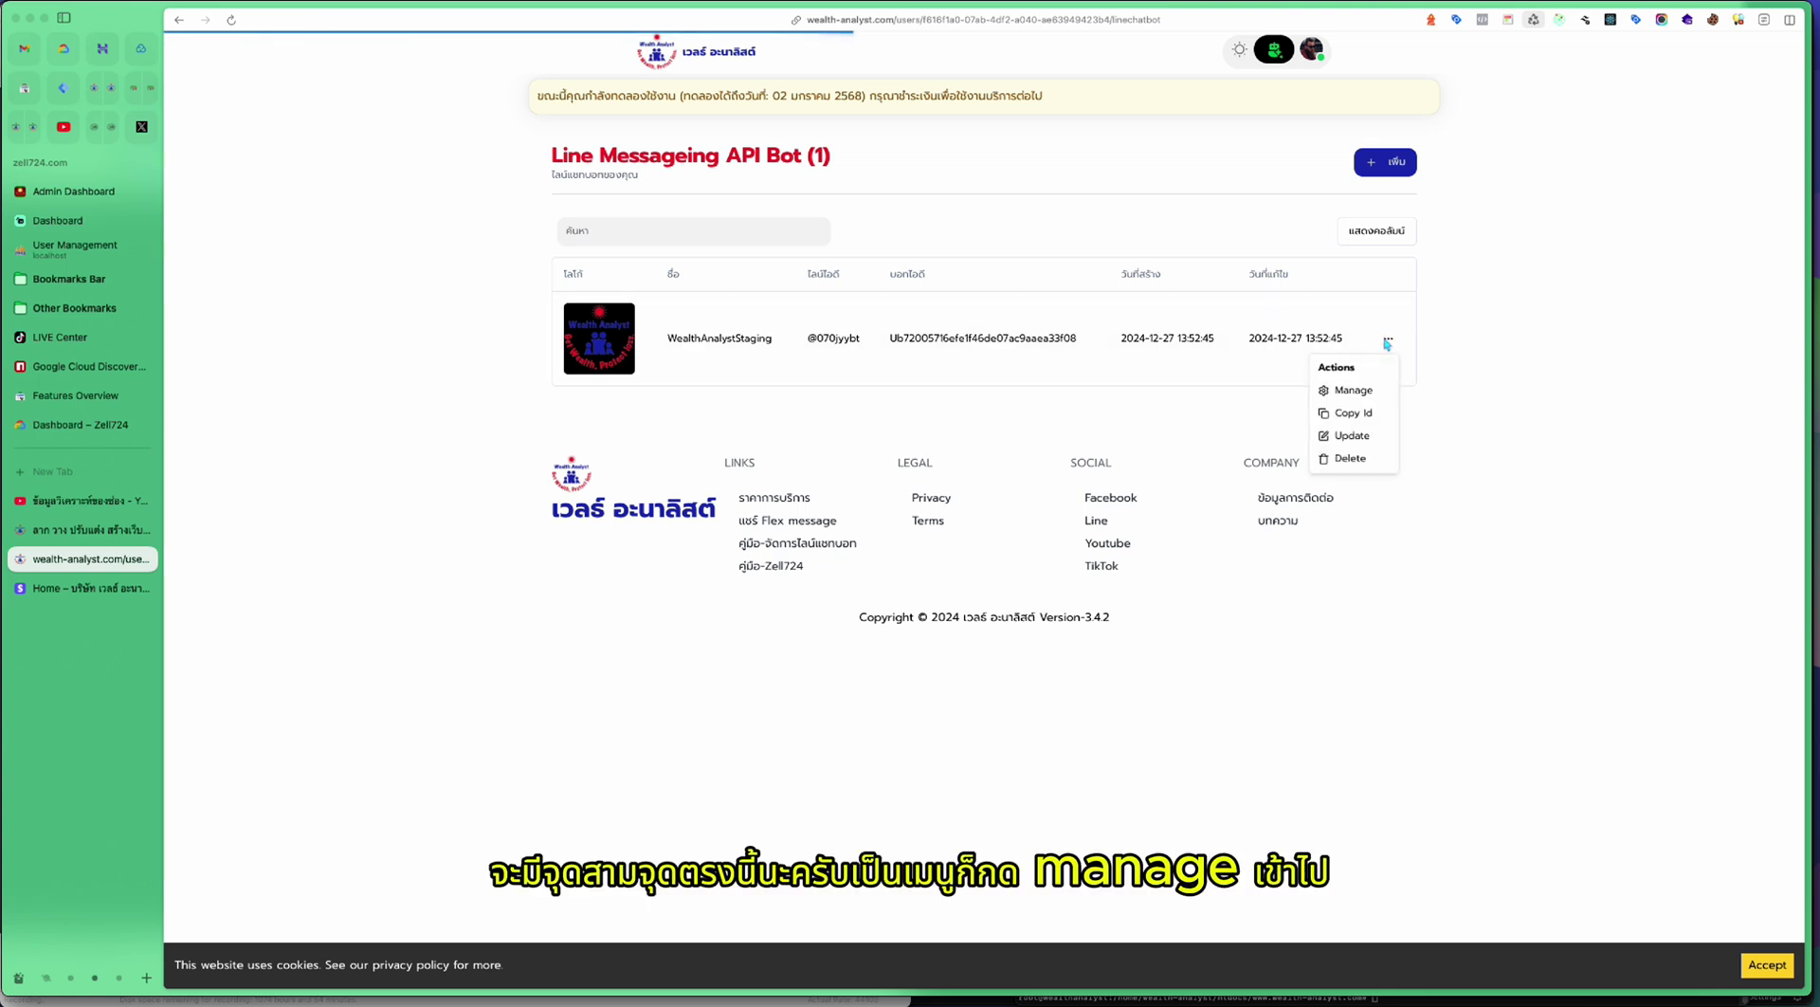
{"action": "left_click", "coordinate": [1369, 390]}
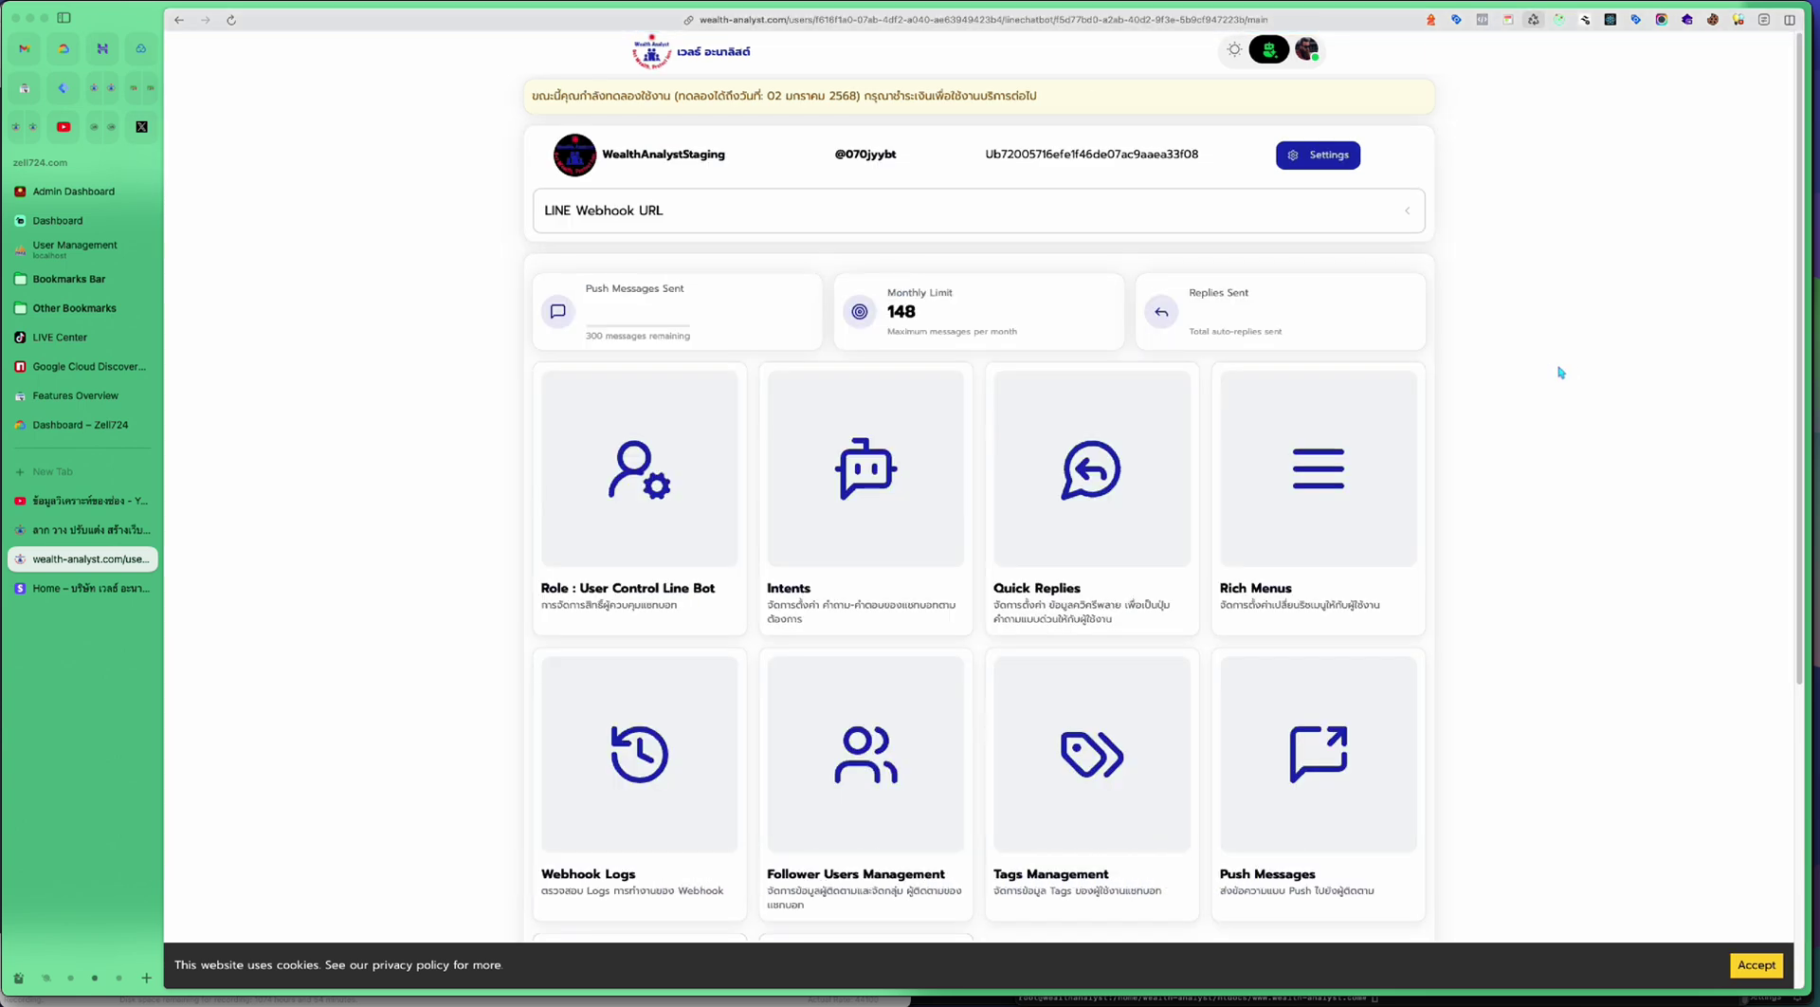
{"action": "left_click", "coordinate": [1046, 223]}
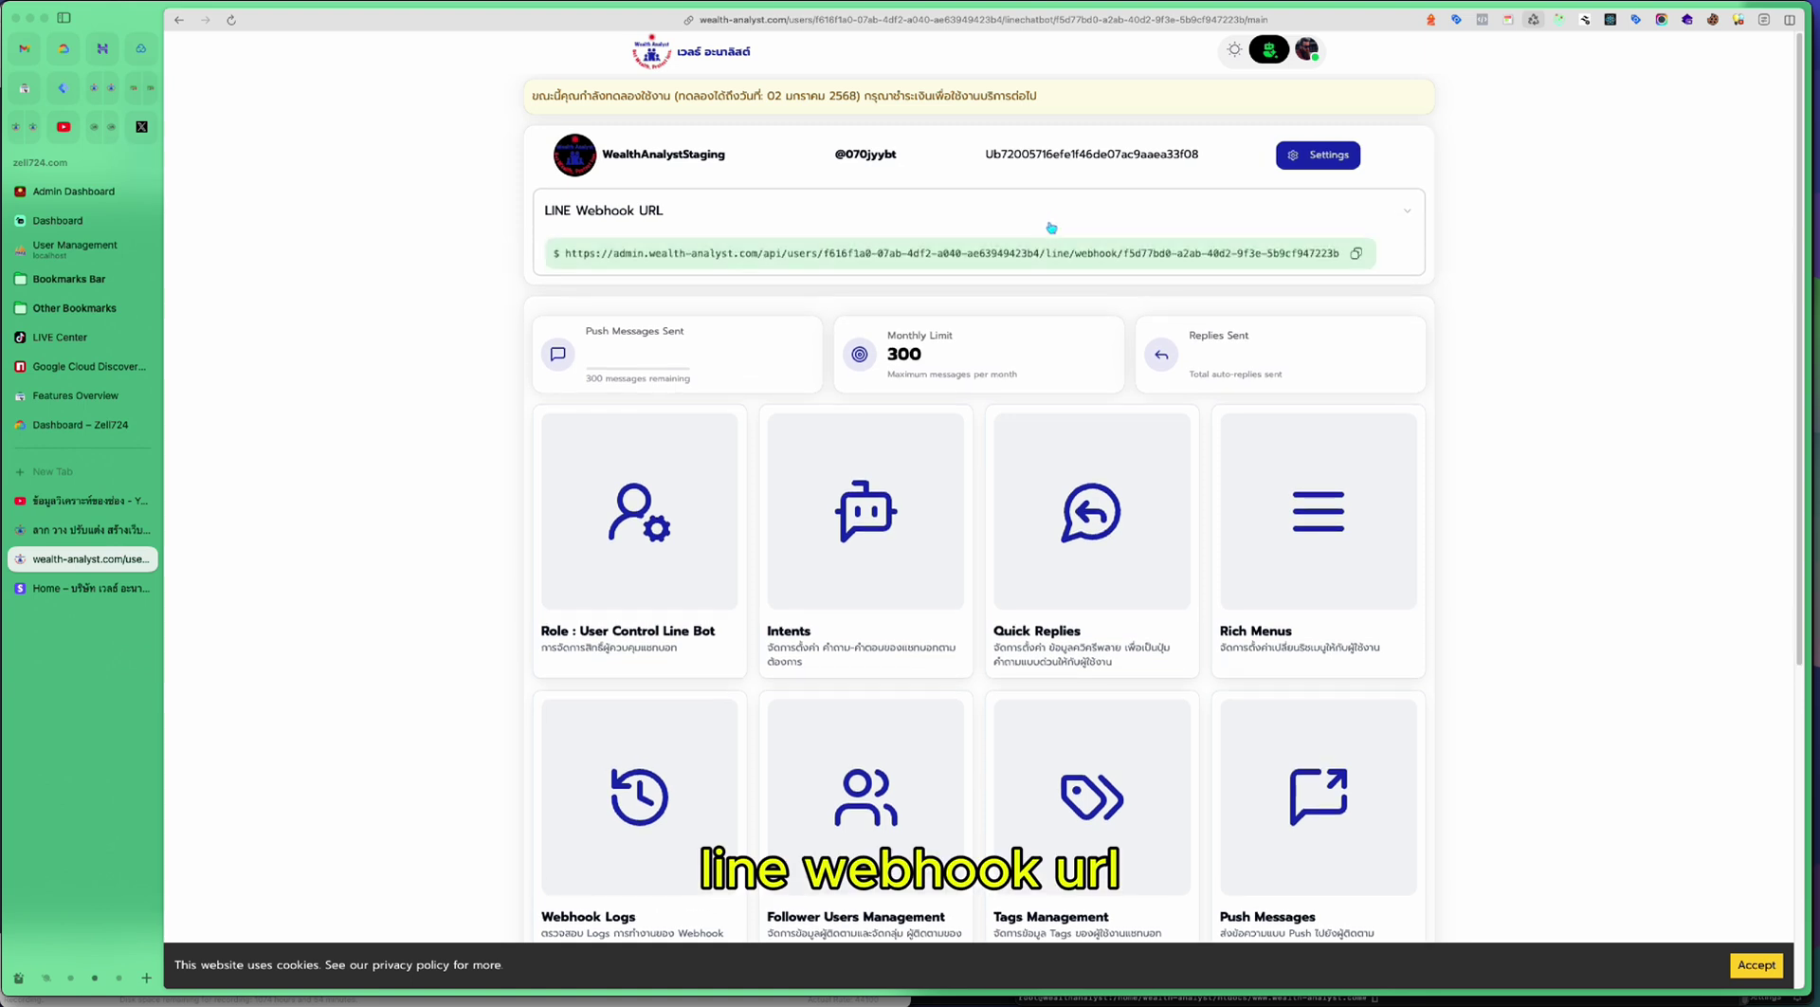
{"action": "left_click", "coordinate": [1357, 254]}
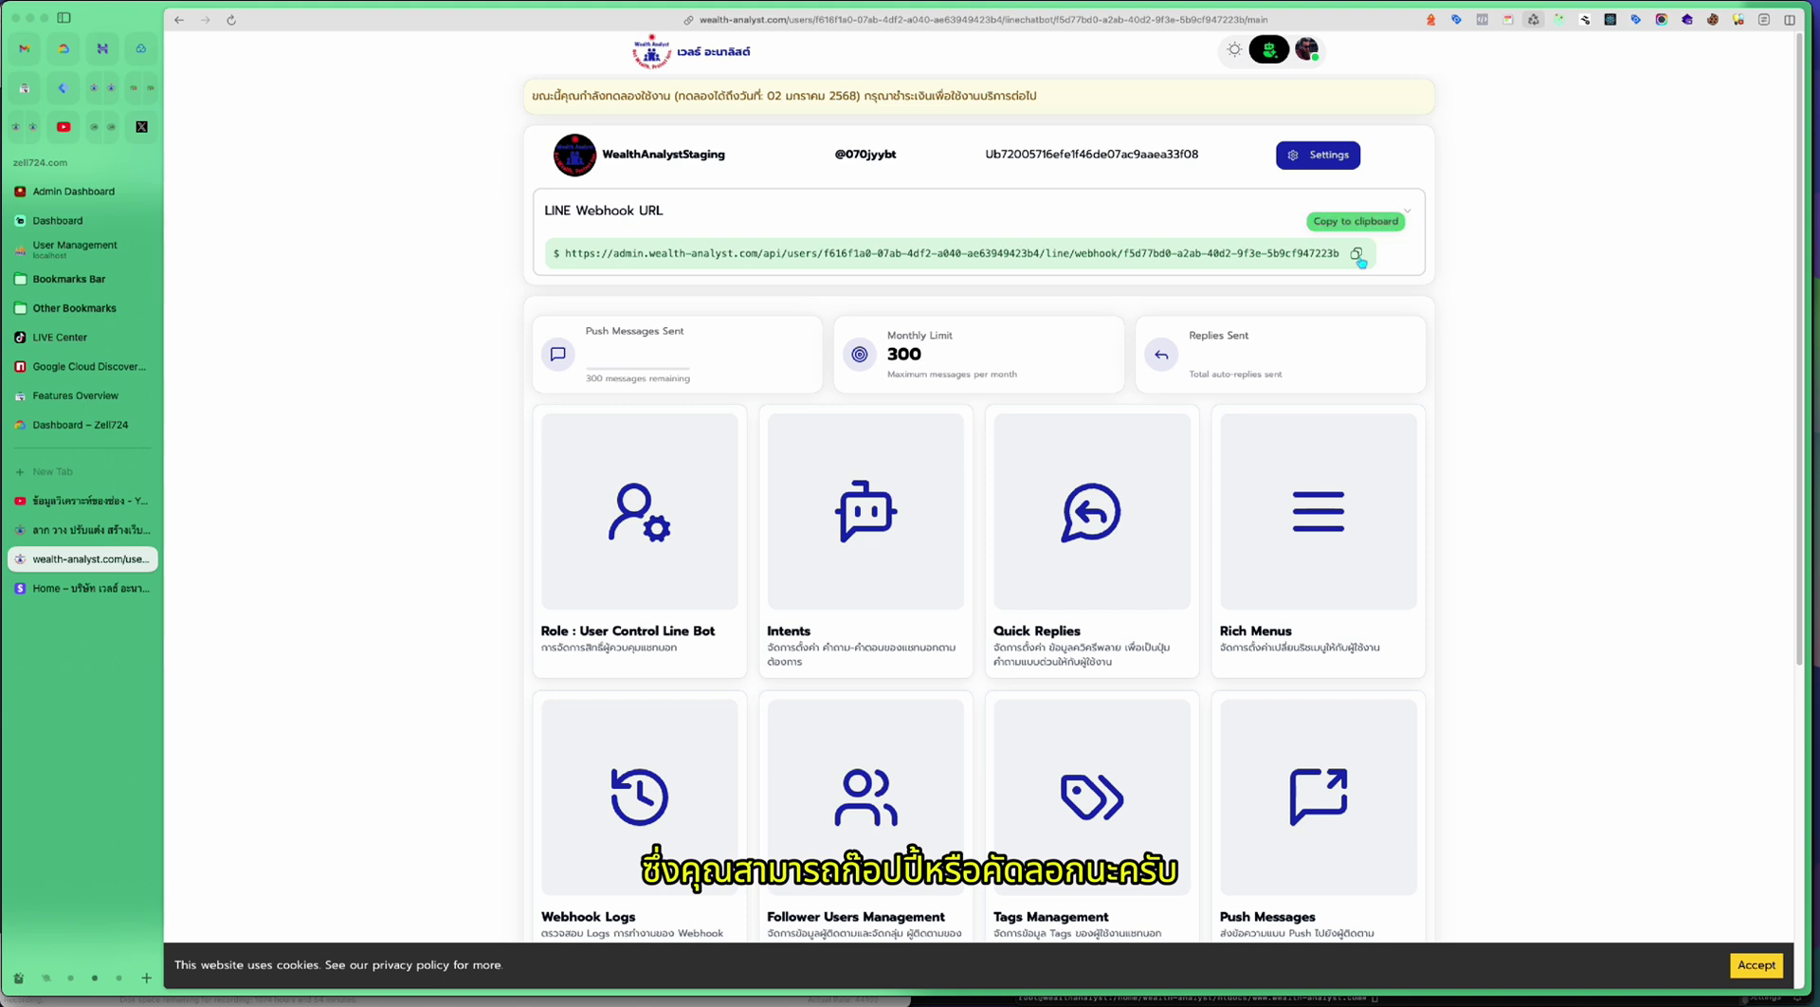
Switch to LINE Developers, save the copied URL as the Webhook URL in the channel's Messaging API settings, and verify it.
{"action": "left_click", "coordinate": [72, 978]}
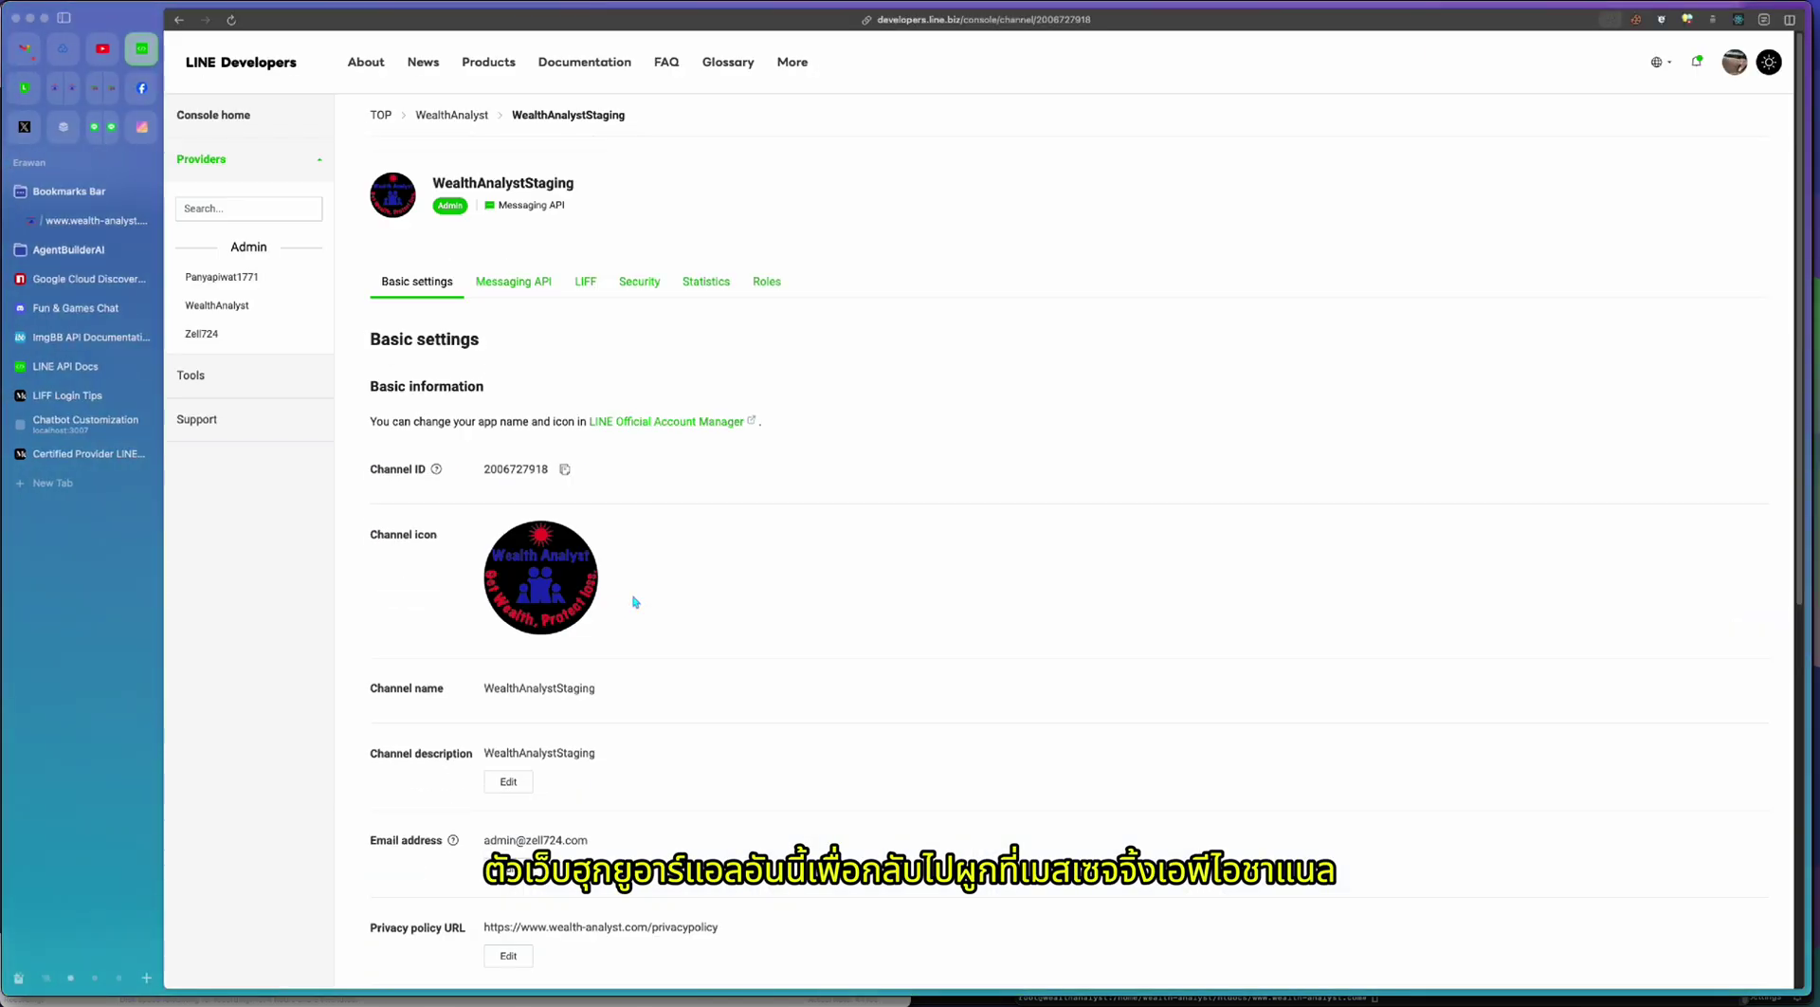
{"action": "left_click", "coordinate": [539, 281]}
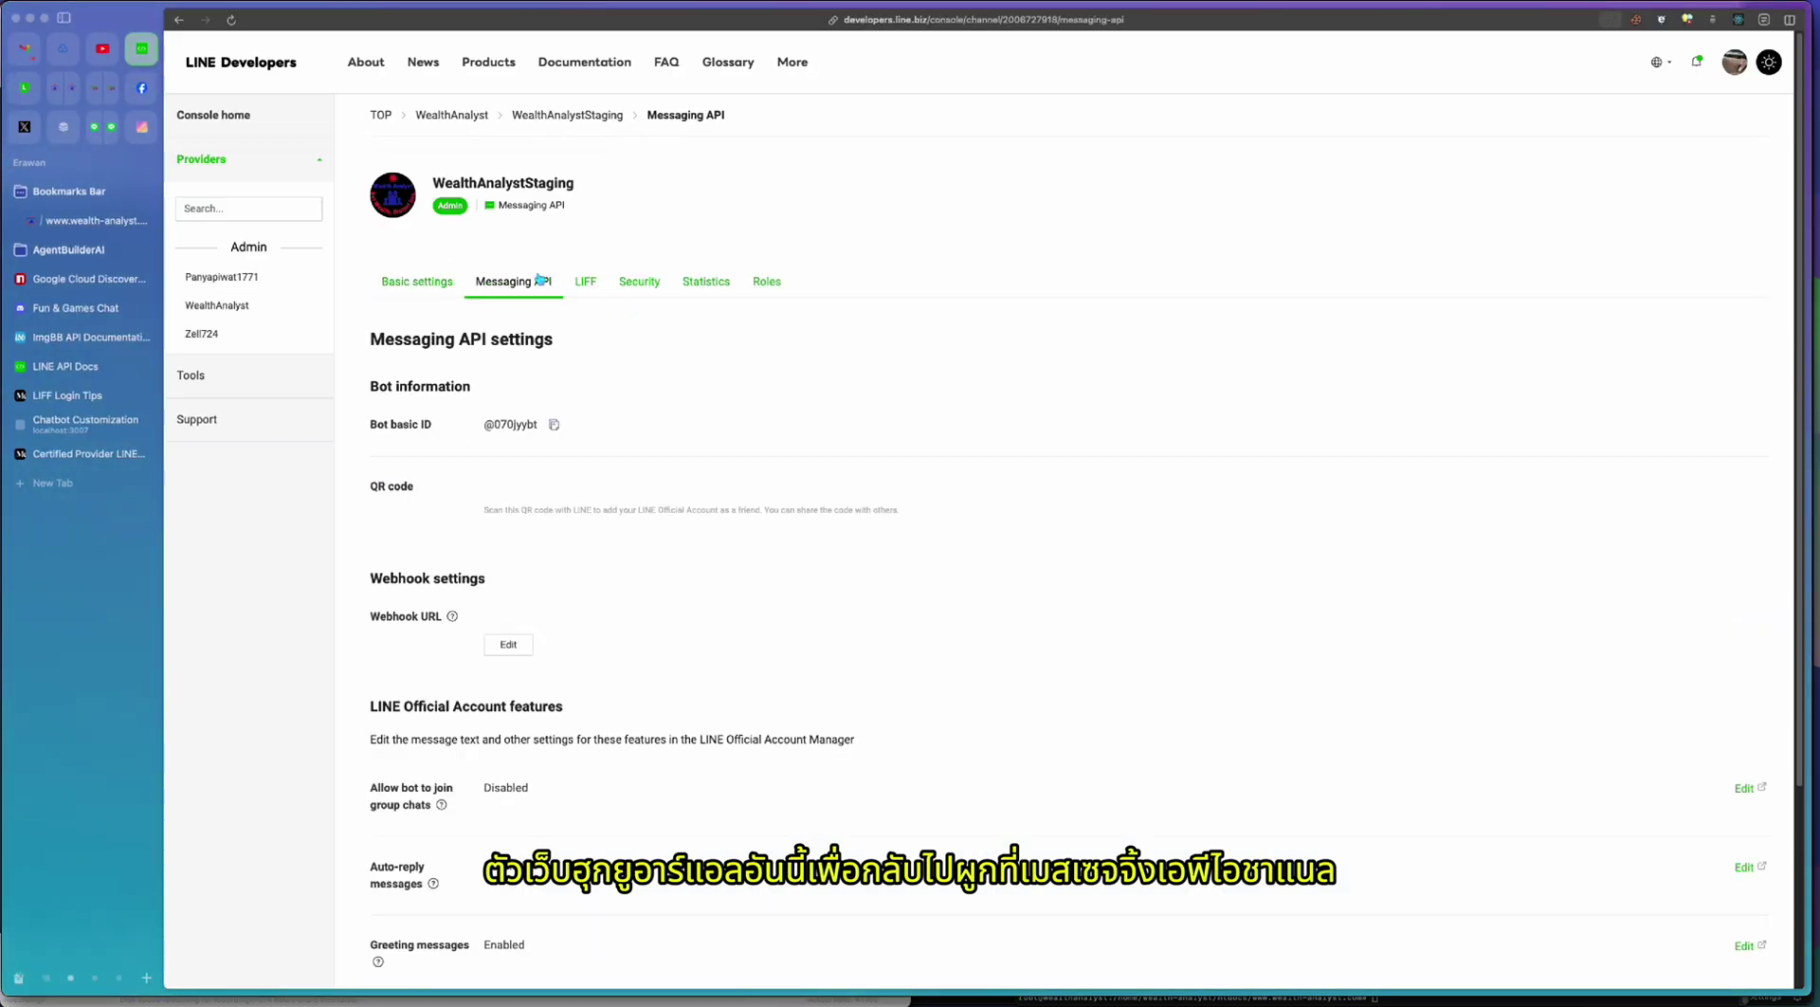
{"action": "left_click", "coordinate": [518, 789]}
{"action": "key", "text": "super+v"}
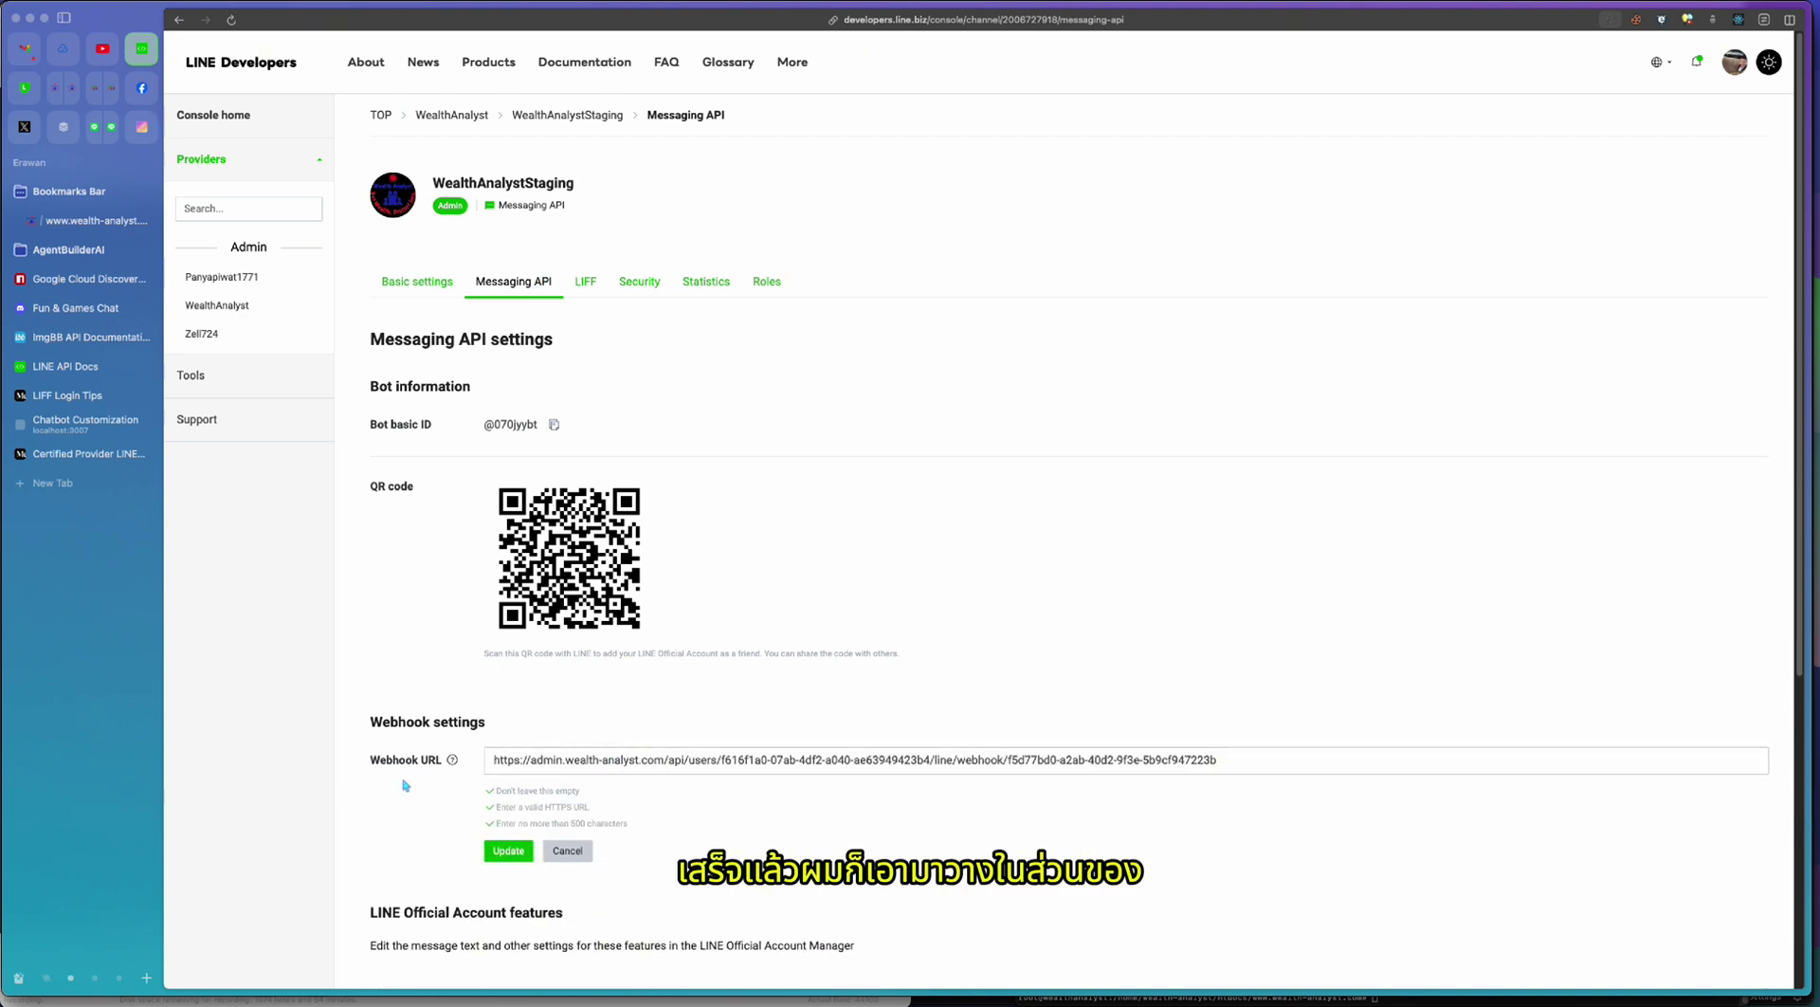
{"action": "left_click_drag", "start_coordinate": [372, 766], "coordinate": [444, 772]}
{"action": "left_click", "coordinate": [508, 760]}
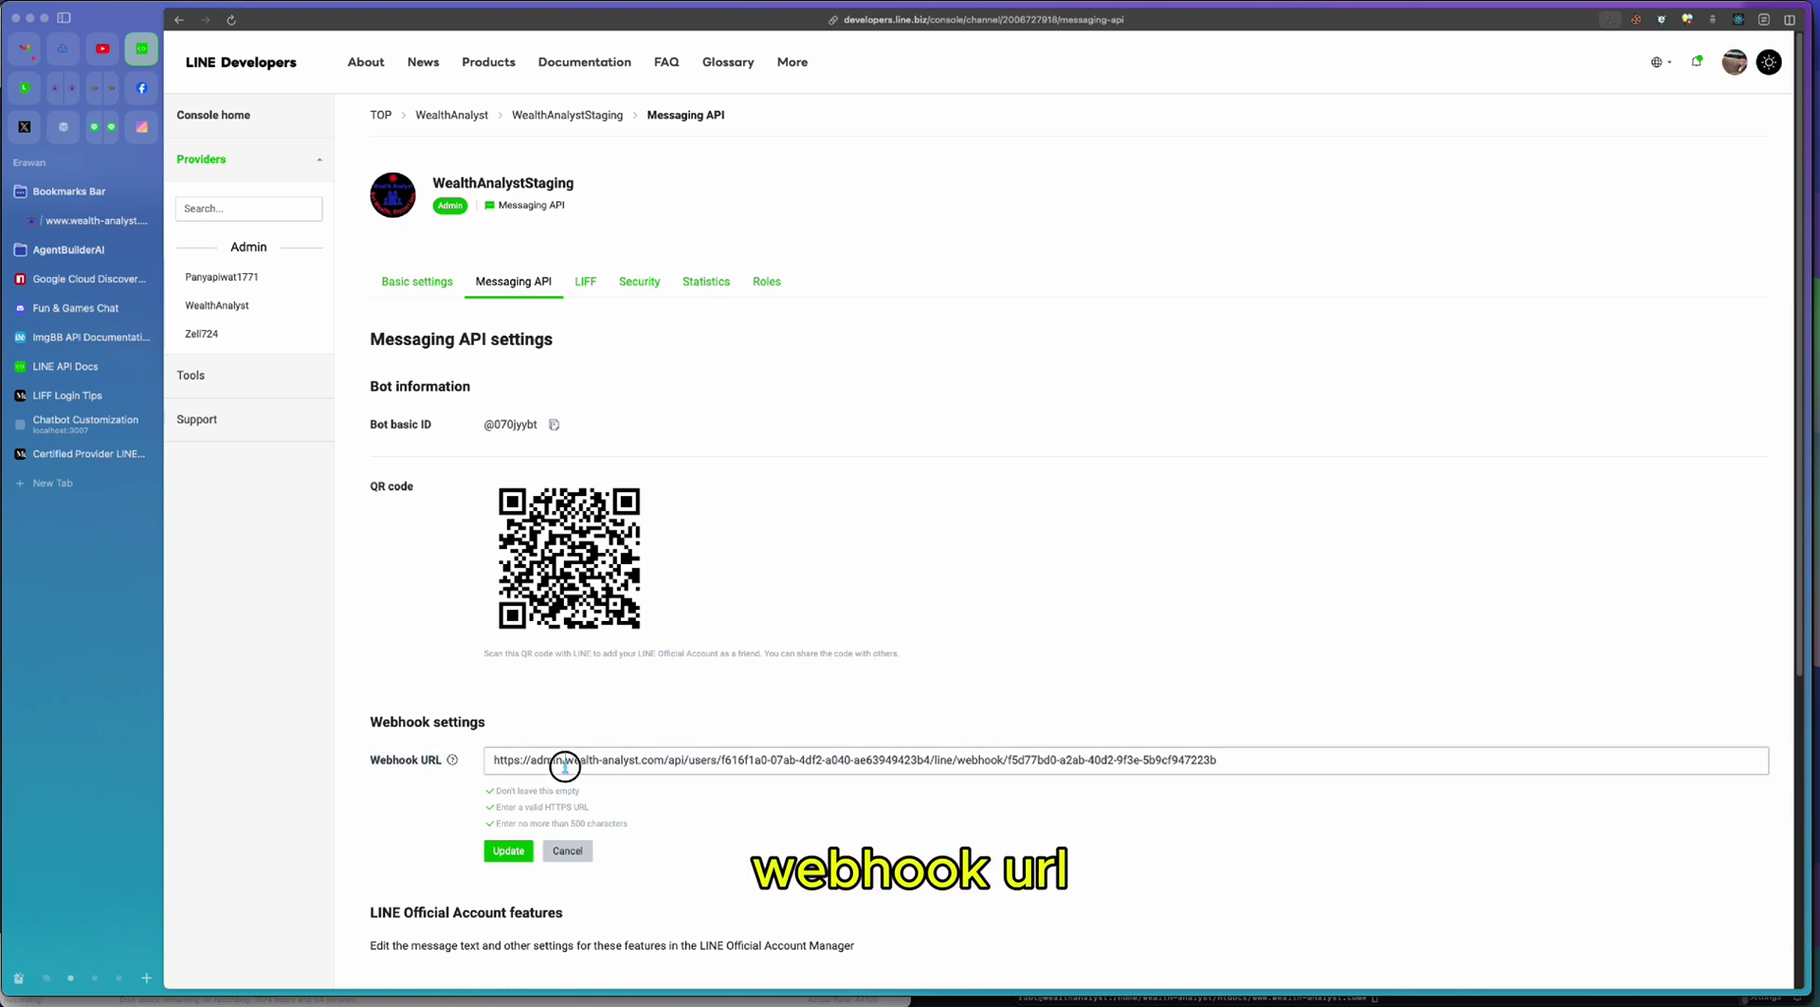
{"action": "left_click", "coordinate": [515, 853]}
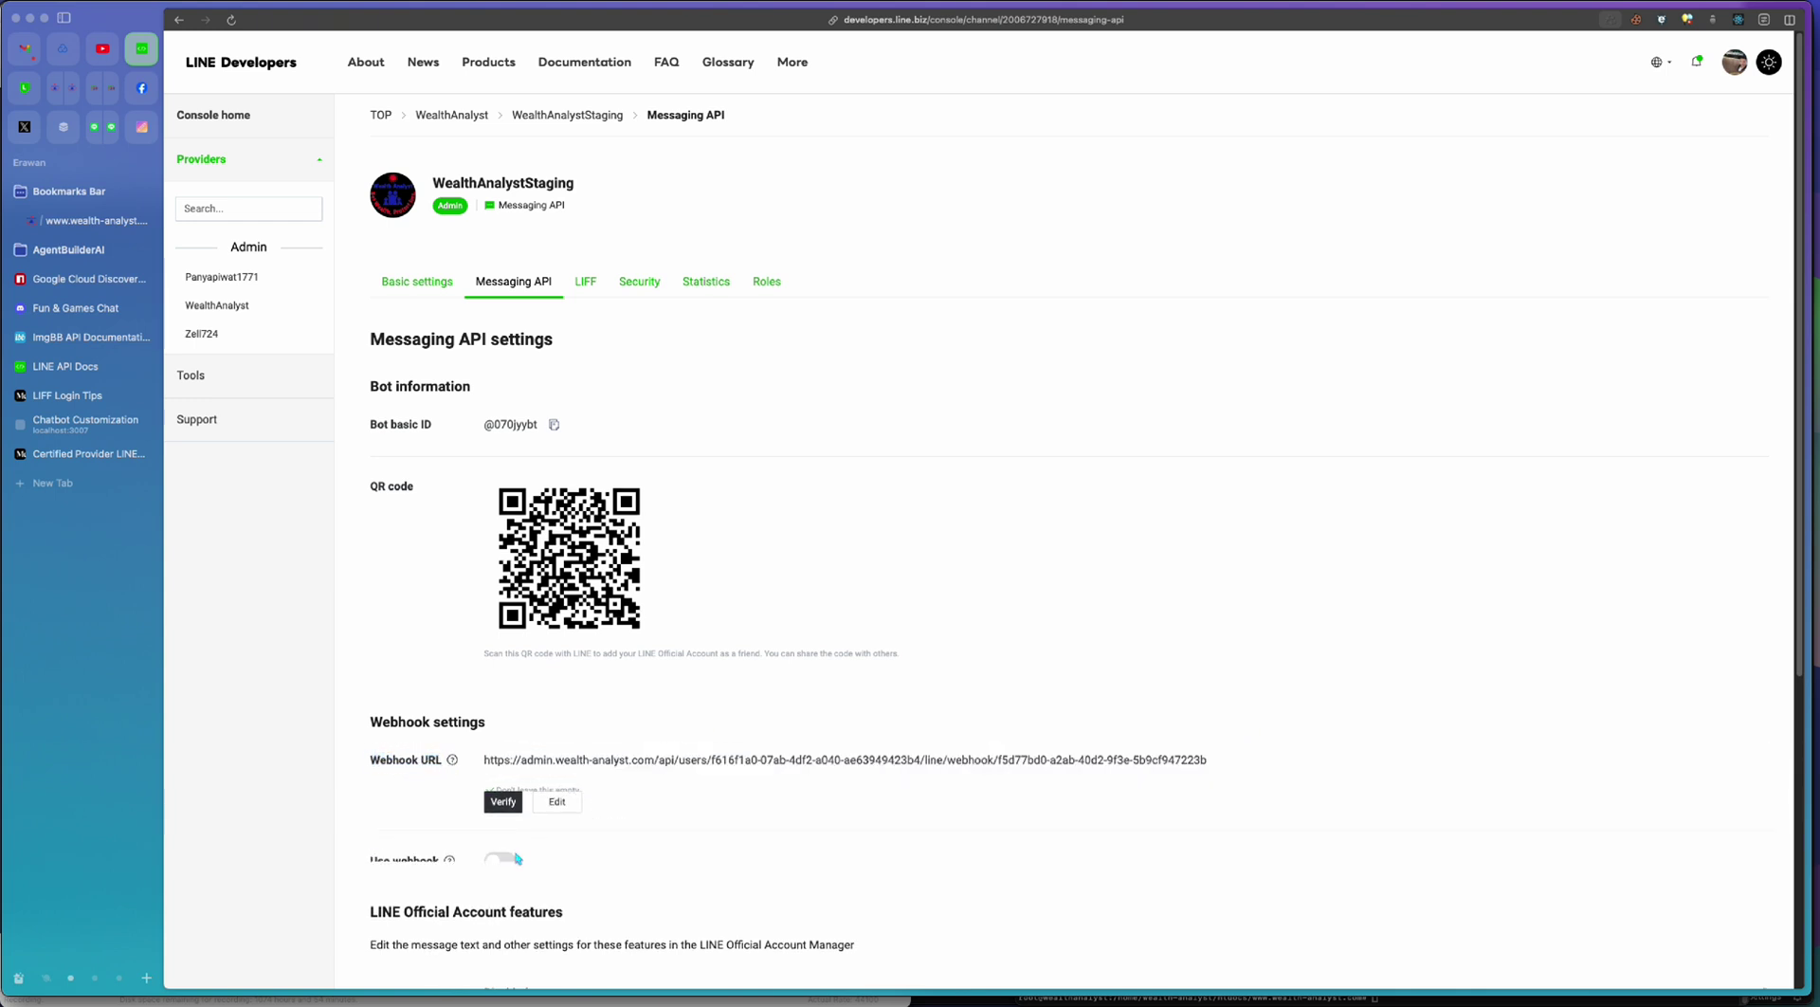
{"action": "left_click", "coordinate": [507, 795]}
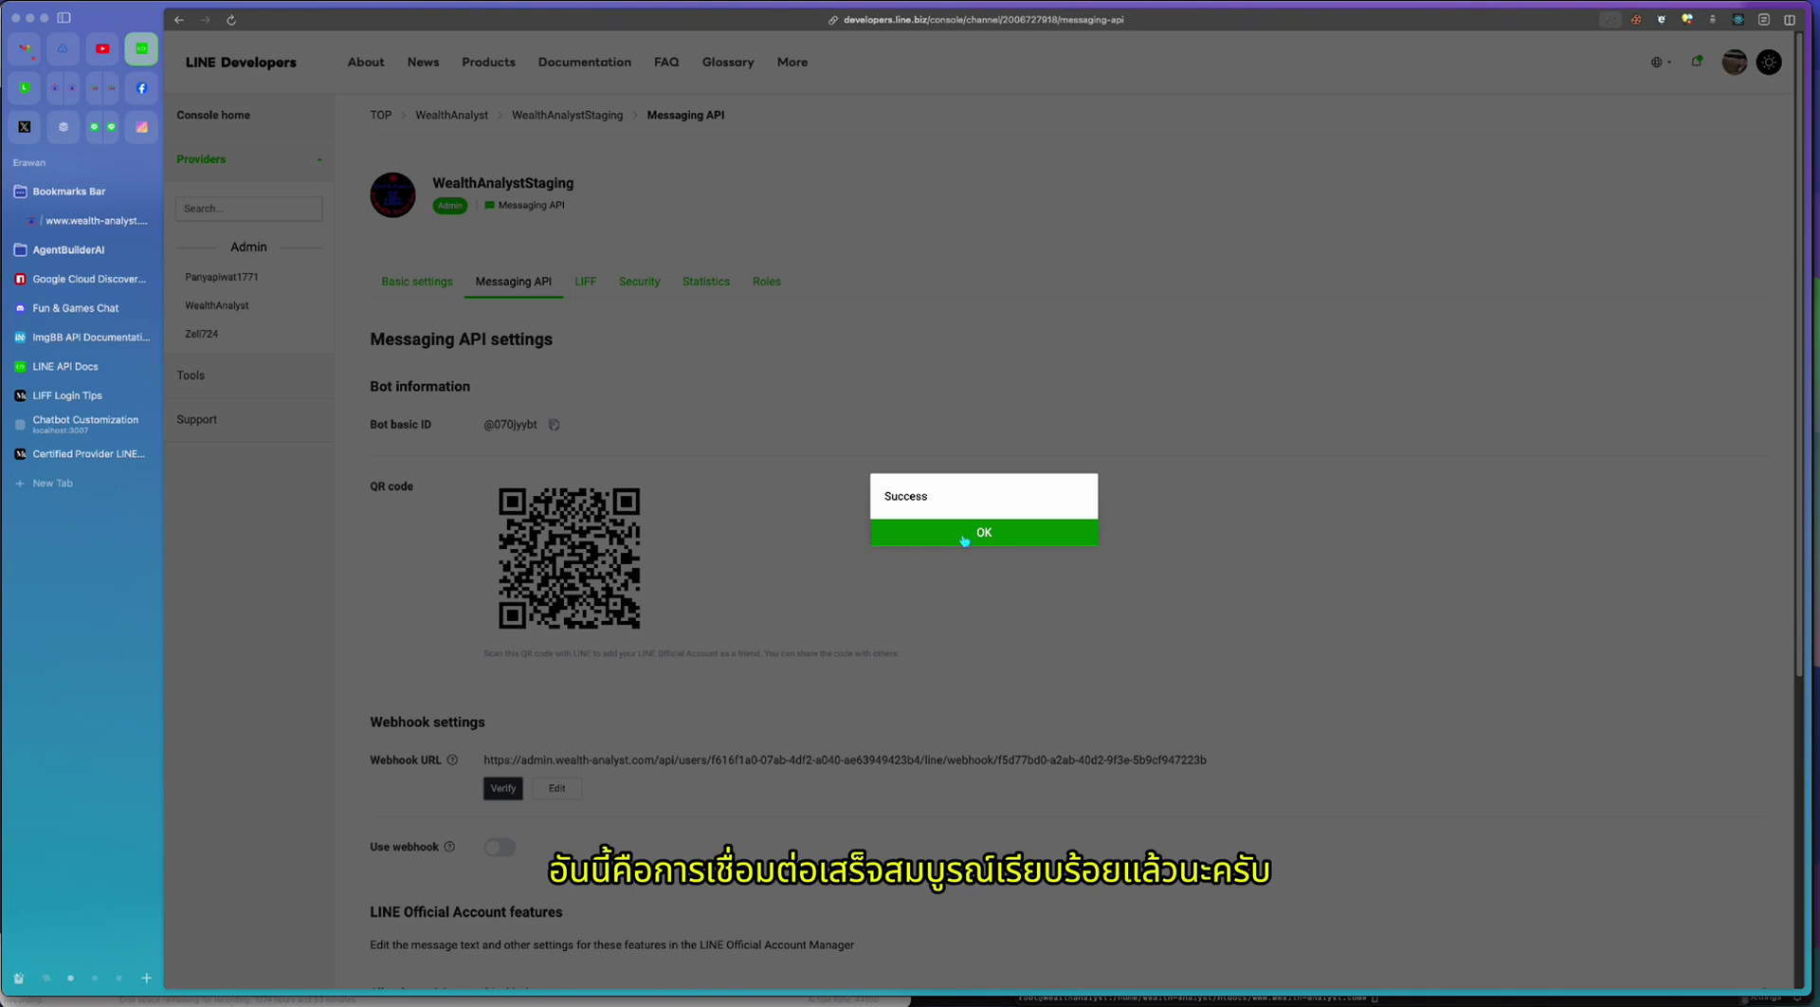
{"action": "left_click", "coordinate": [964, 540]}
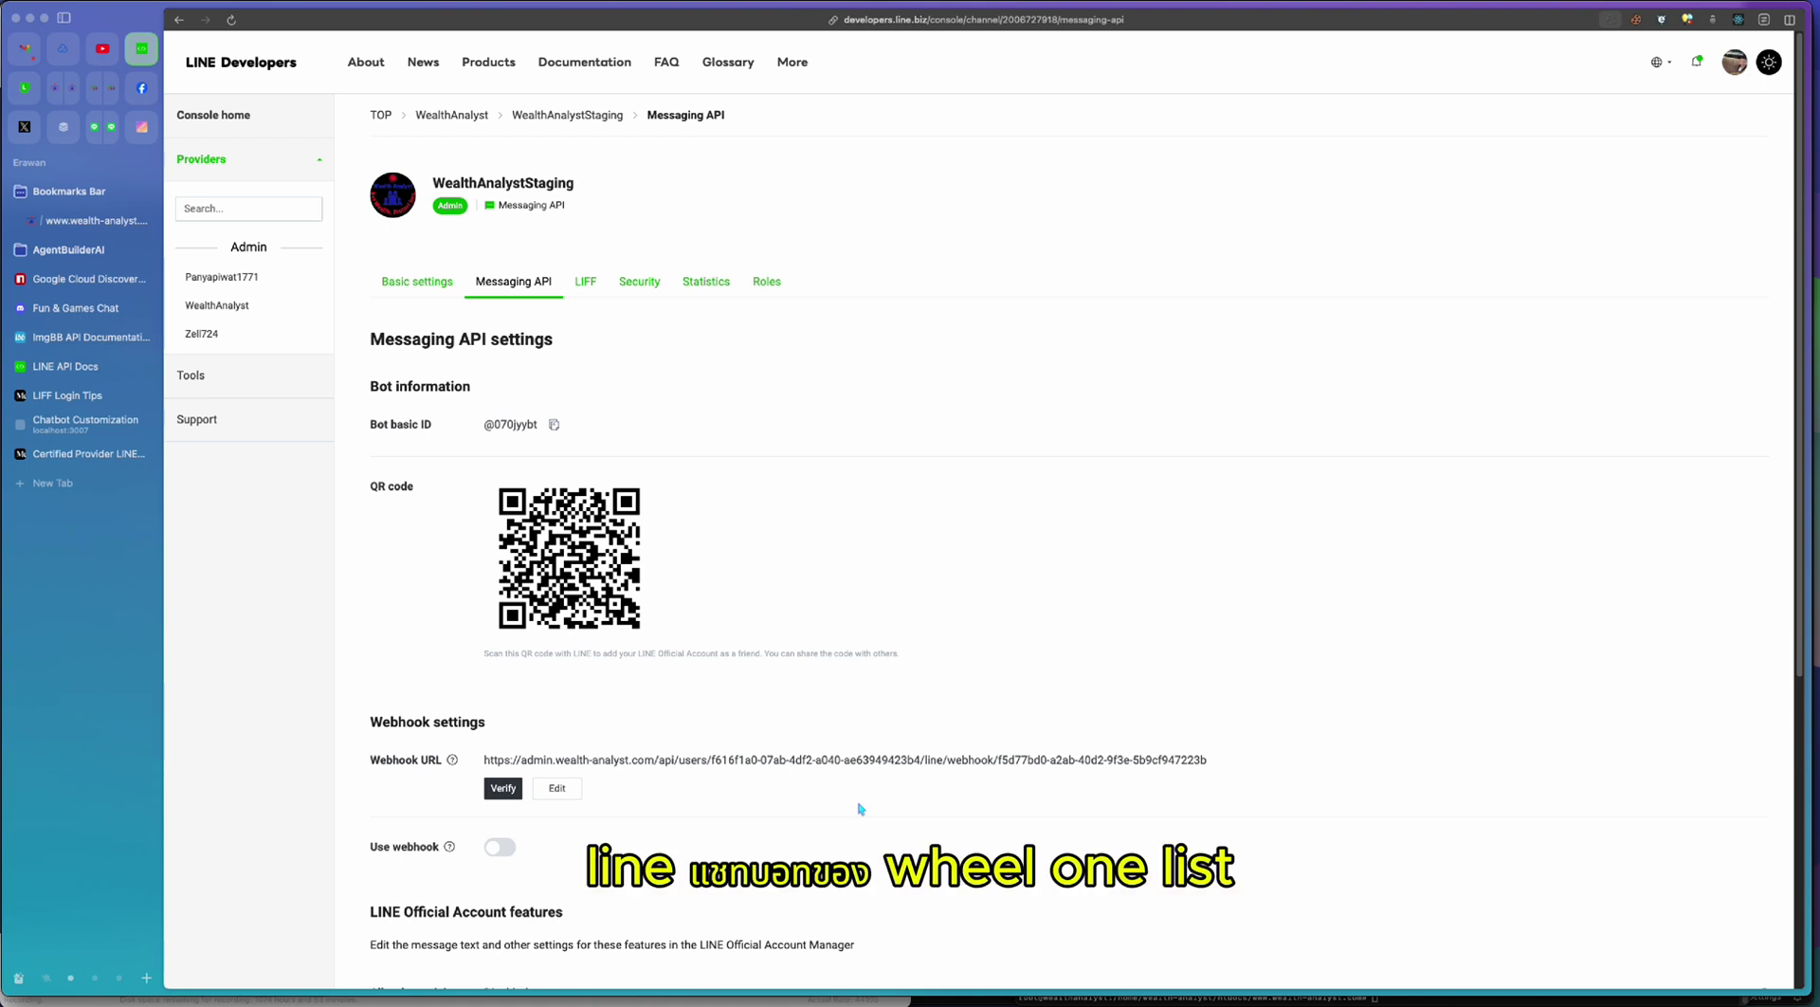
Enable Use webhook and Error statistics aggregation in the channel's webhook settings.
{"action": "left_click", "coordinate": [502, 847]}
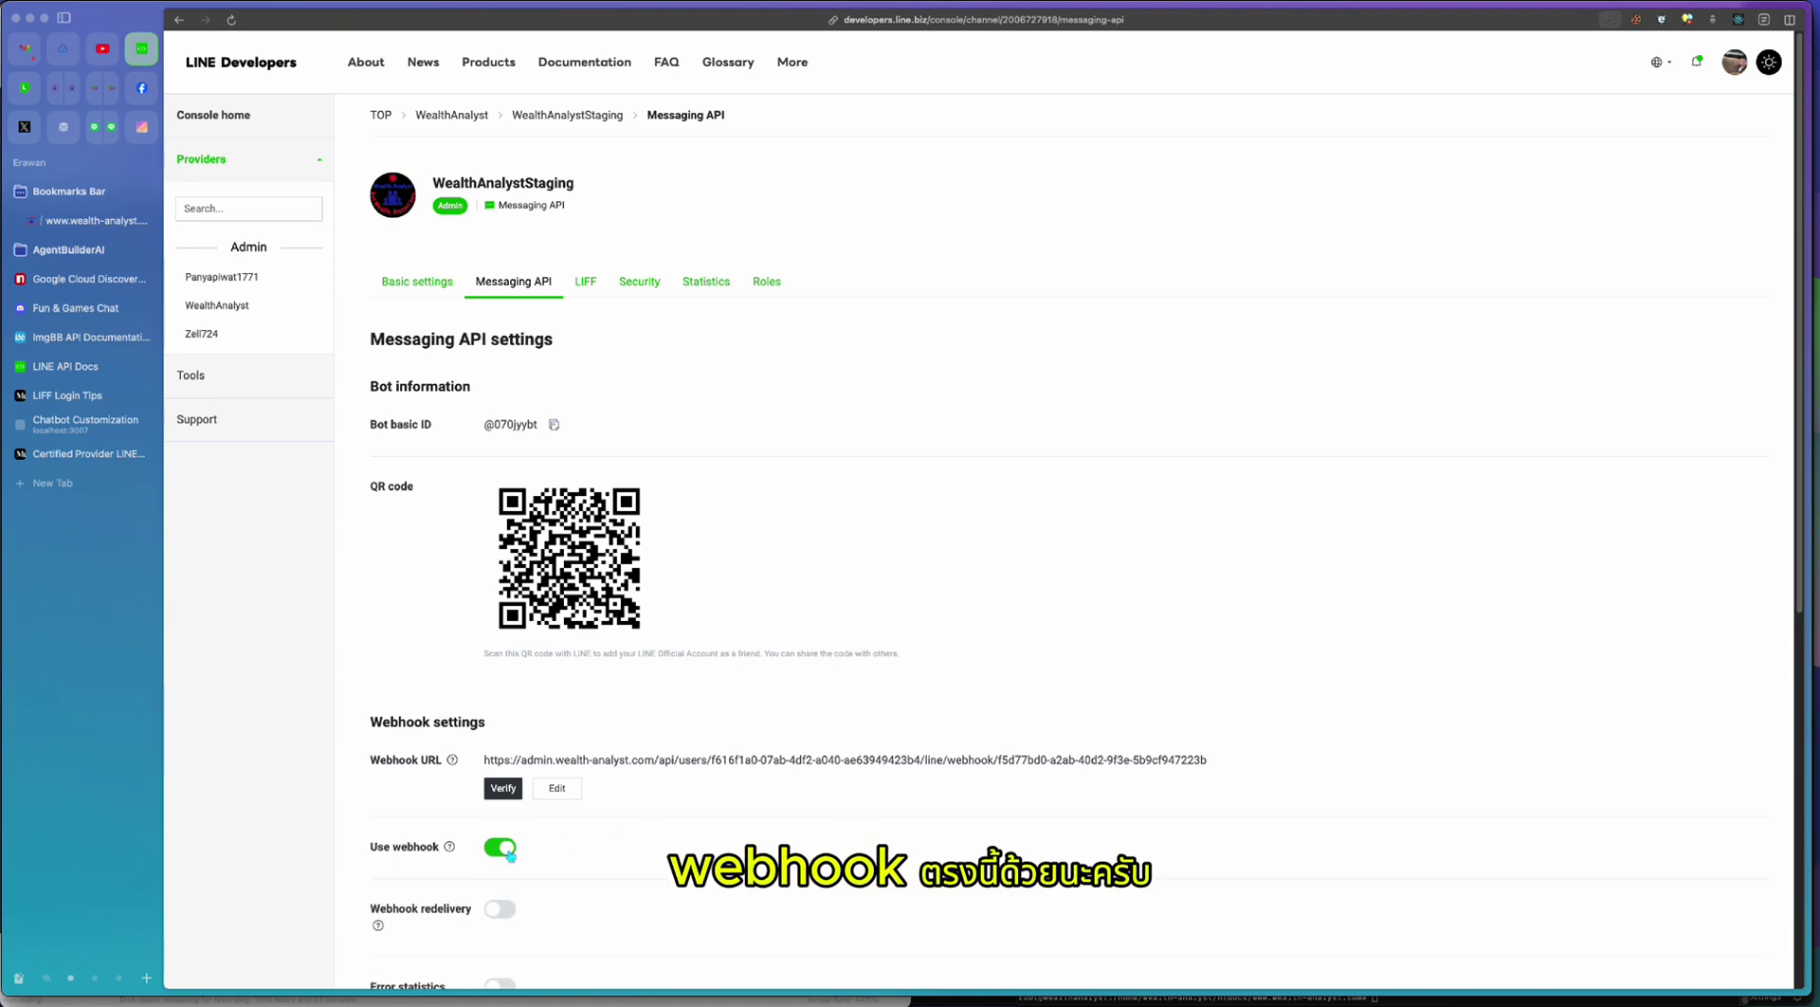
{"action": "scroll", "coordinate": [510, 856], "scroll_direction": "down", "scroll_amount": 1}
{"action": "scroll", "coordinate": [515, 857], "scroll_direction": "down", "scroll_amount": 3}
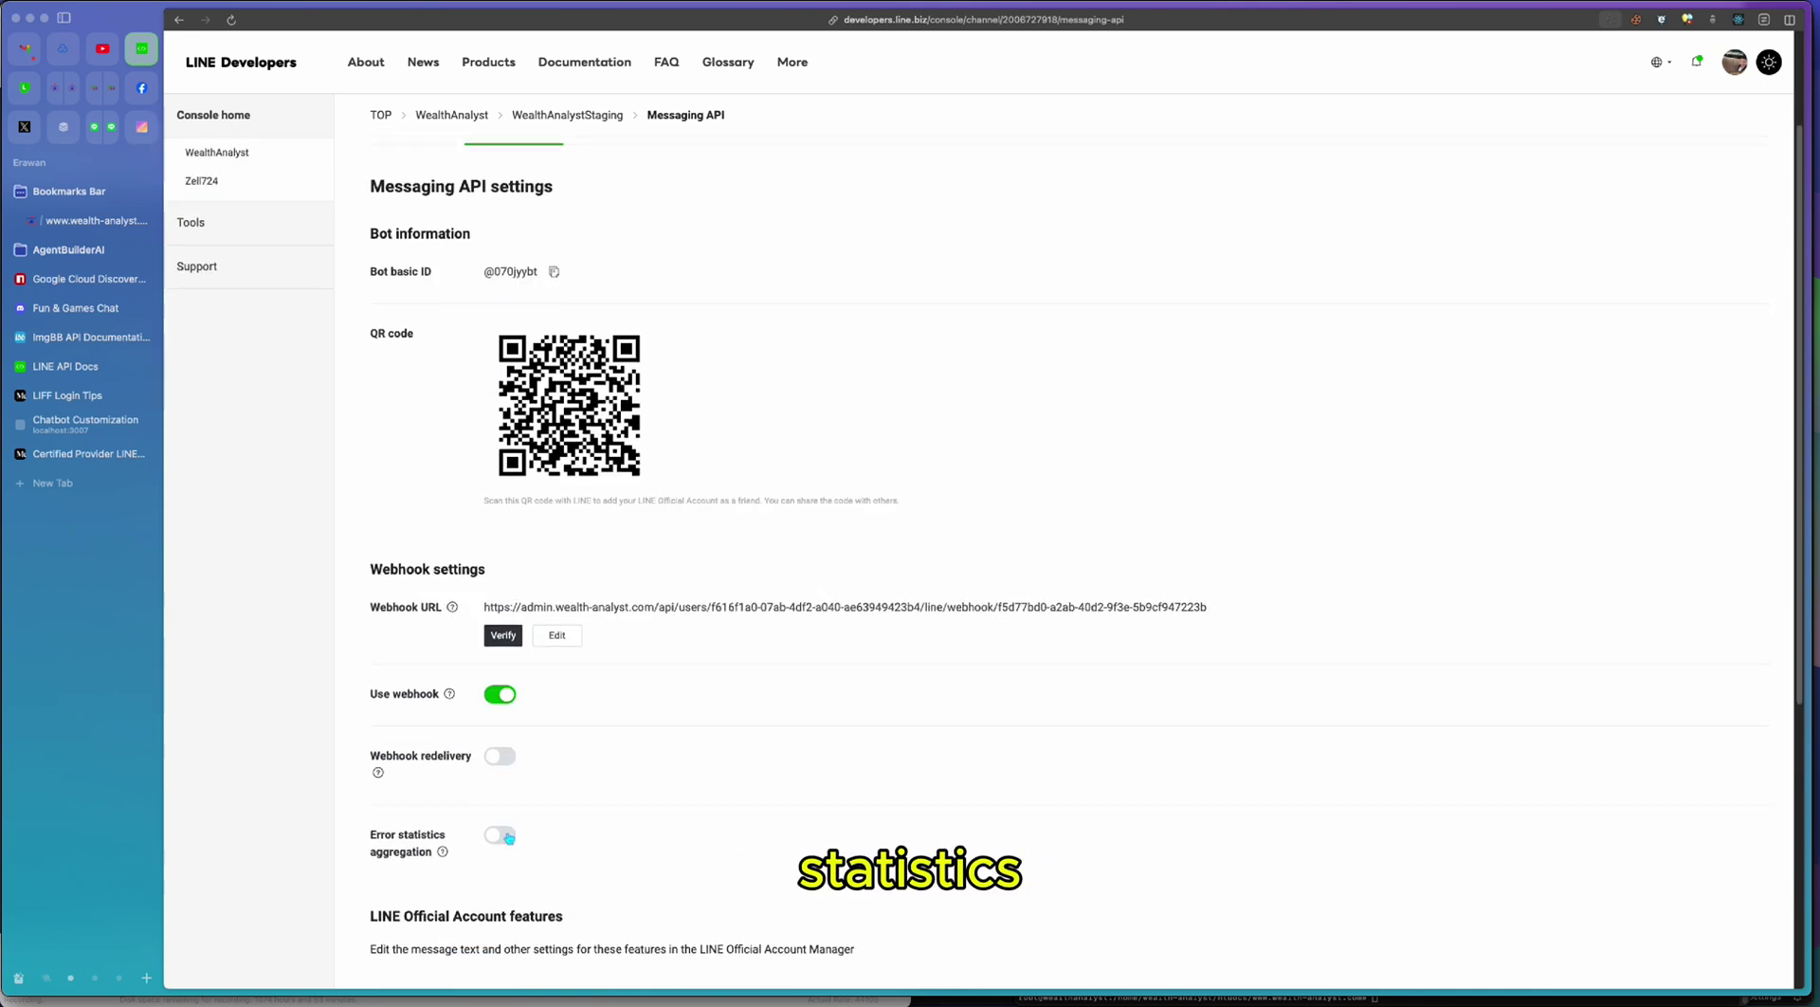
{"action": "left_click", "coordinate": [509, 837]}
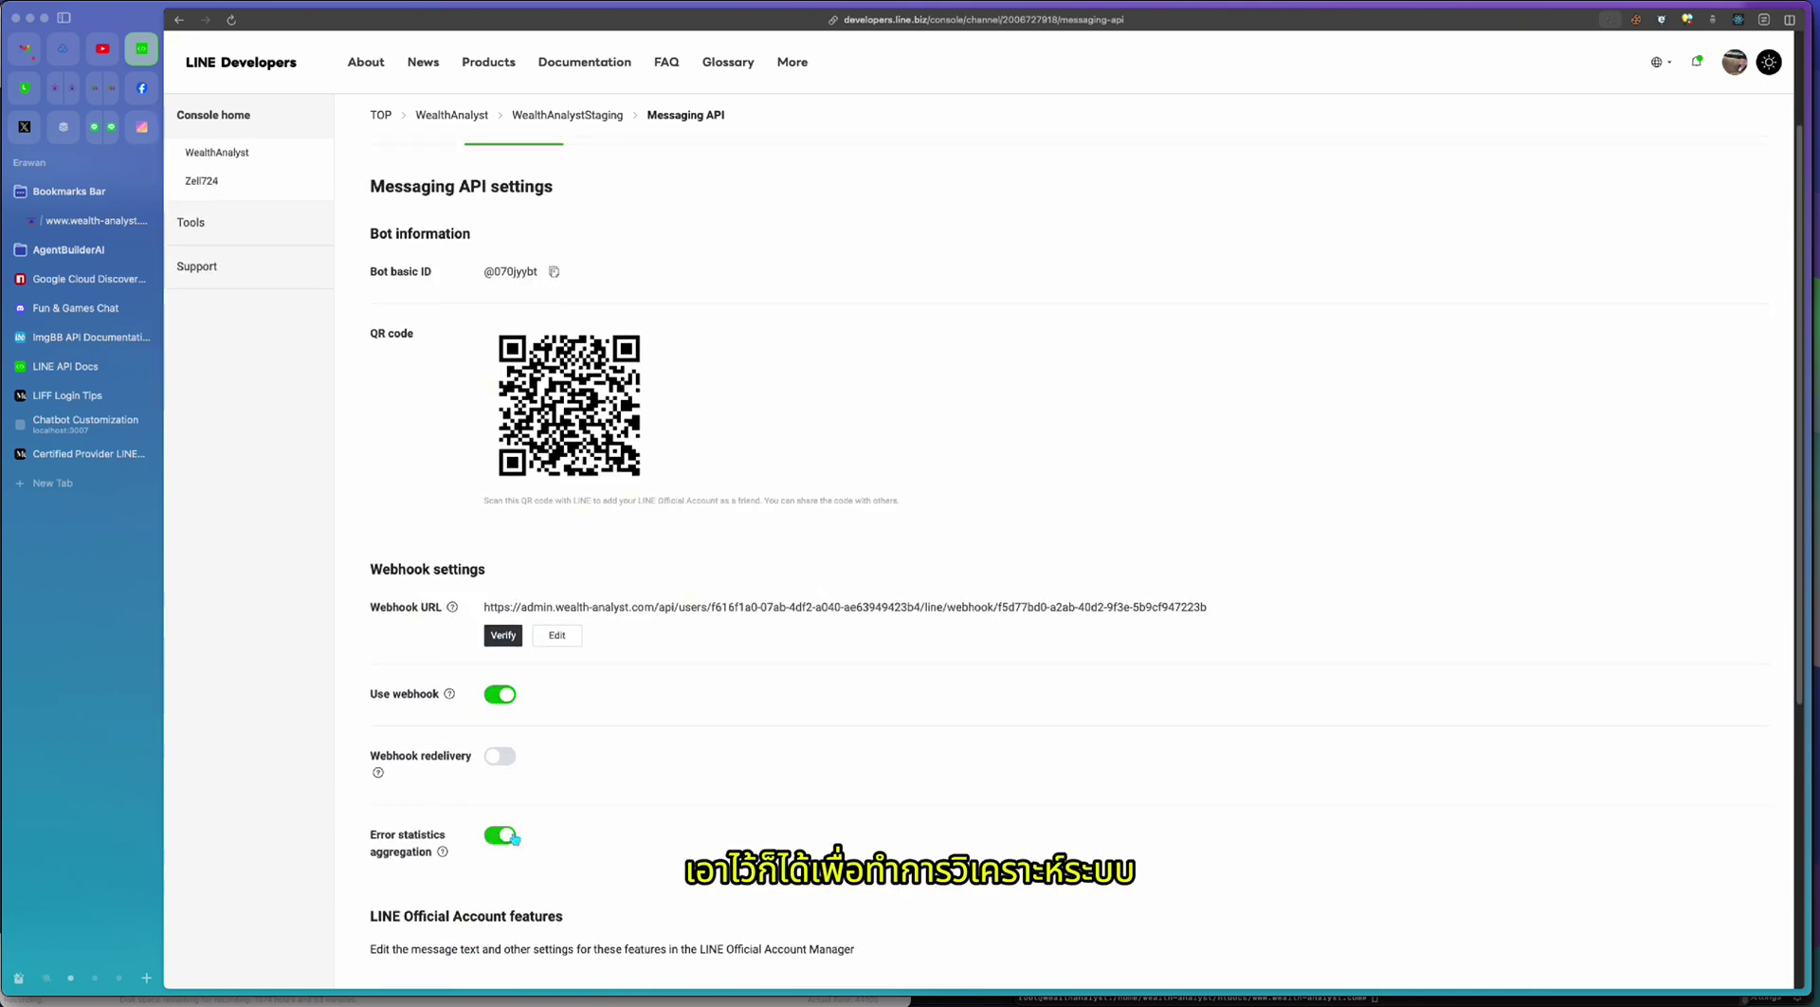
Examine the Allow bot to join group chats setting under the LINE Official Account features.
{"action": "scroll", "coordinate": [531, 840], "scroll_direction": "down", "scroll_amount": 4}
{"action": "scroll", "coordinate": [536, 843], "scroll_direction": "down", "scroll_amount": 1}
{"action": "left_click_drag", "start_coordinate": [368, 784], "coordinate": [439, 817]}
{"action": "left_click", "coordinate": [623, 831]}
{"action": "double_click", "coordinate": [387, 805]}
{"action": "left_click", "coordinate": [506, 805]}
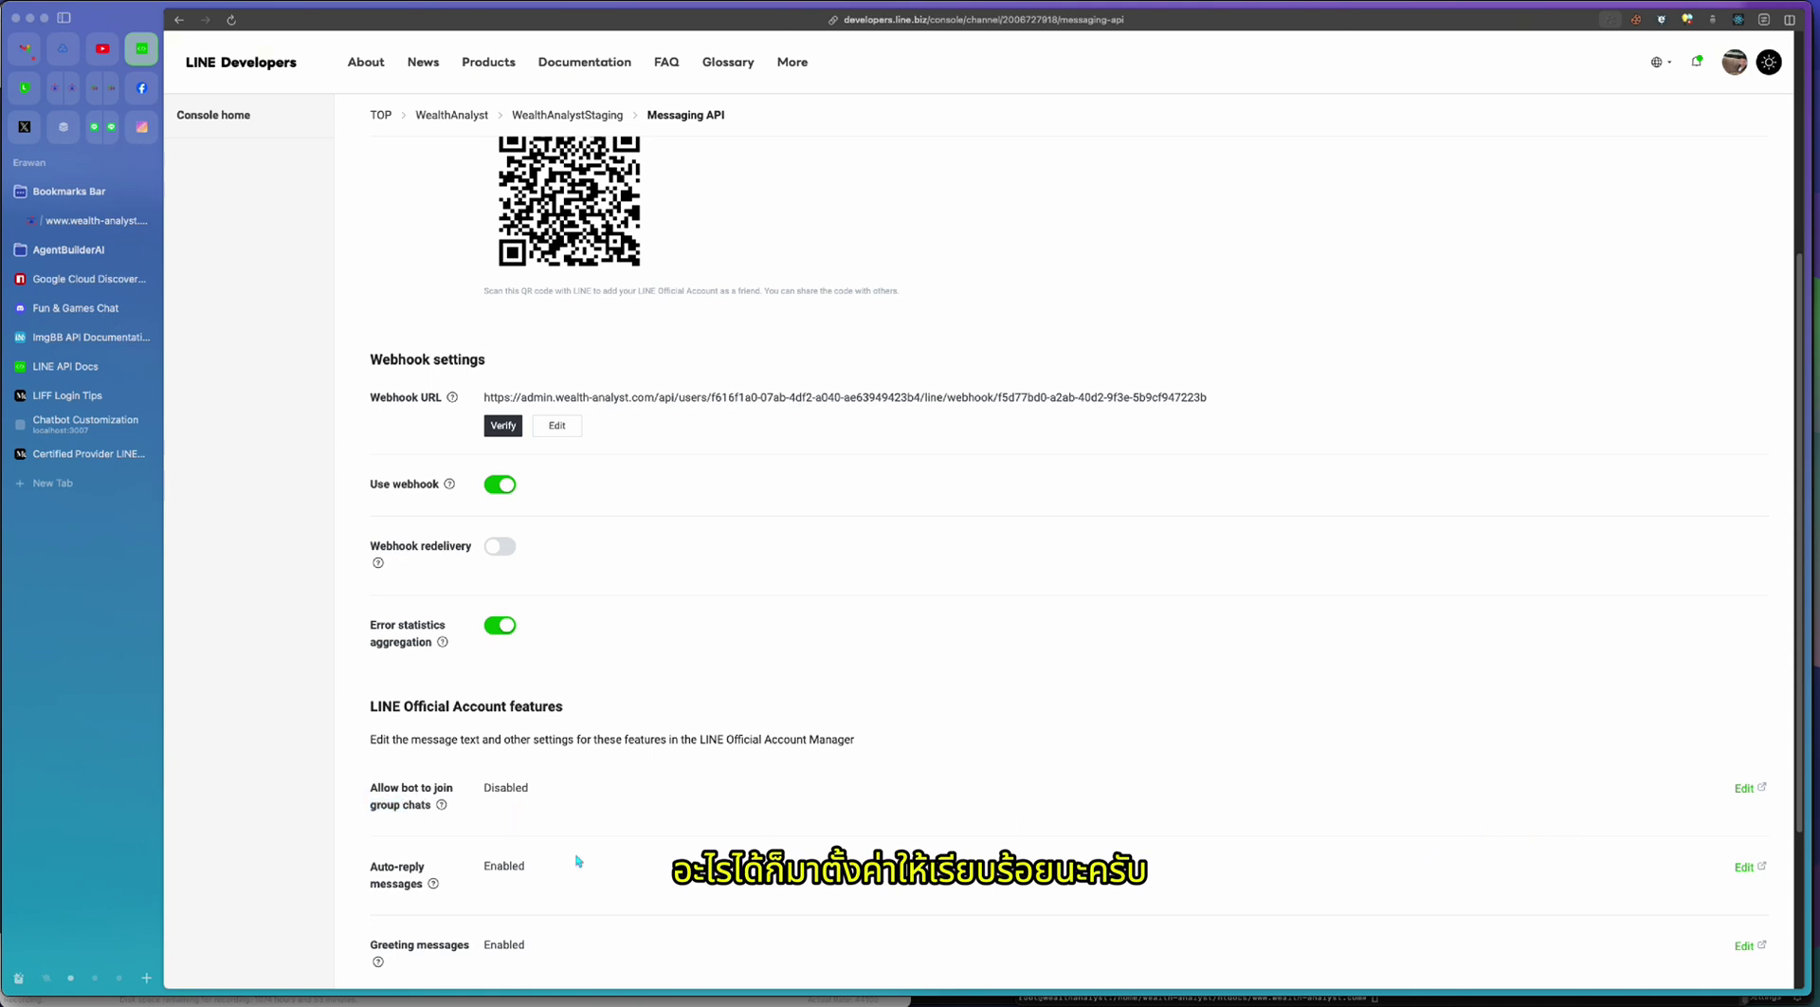
Open the Auto-reply messages settings of the channel for editing in LINE Official Account Manager.
{"action": "scroll", "coordinate": [577, 861], "scroll_direction": "down", "scroll_amount": 1}
{"action": "left_click", "coordinate": [373, 837]}
{"action": "left_click_drag", "start_coordinate": [372, 837], "coordinate": [431, 848]}
{"action": "left_click", "coordinate": [1697, 861]}
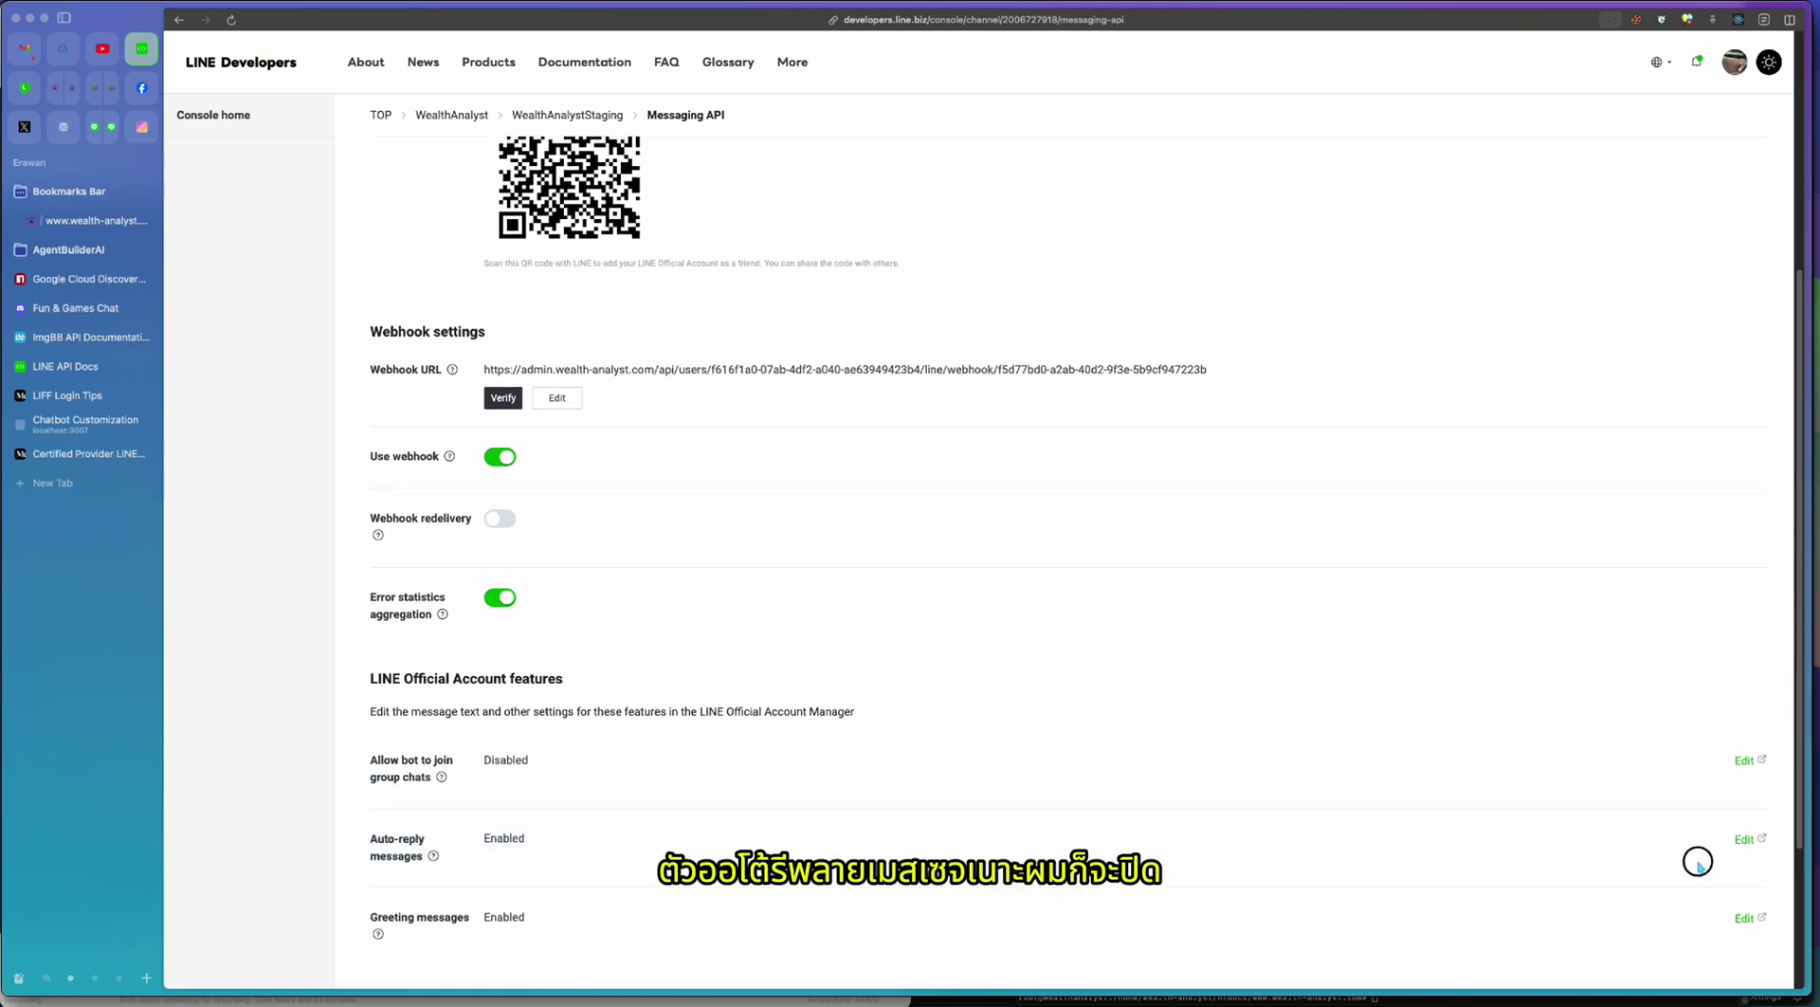
{"action": "left_click", "coordinate": [1745, 839]}
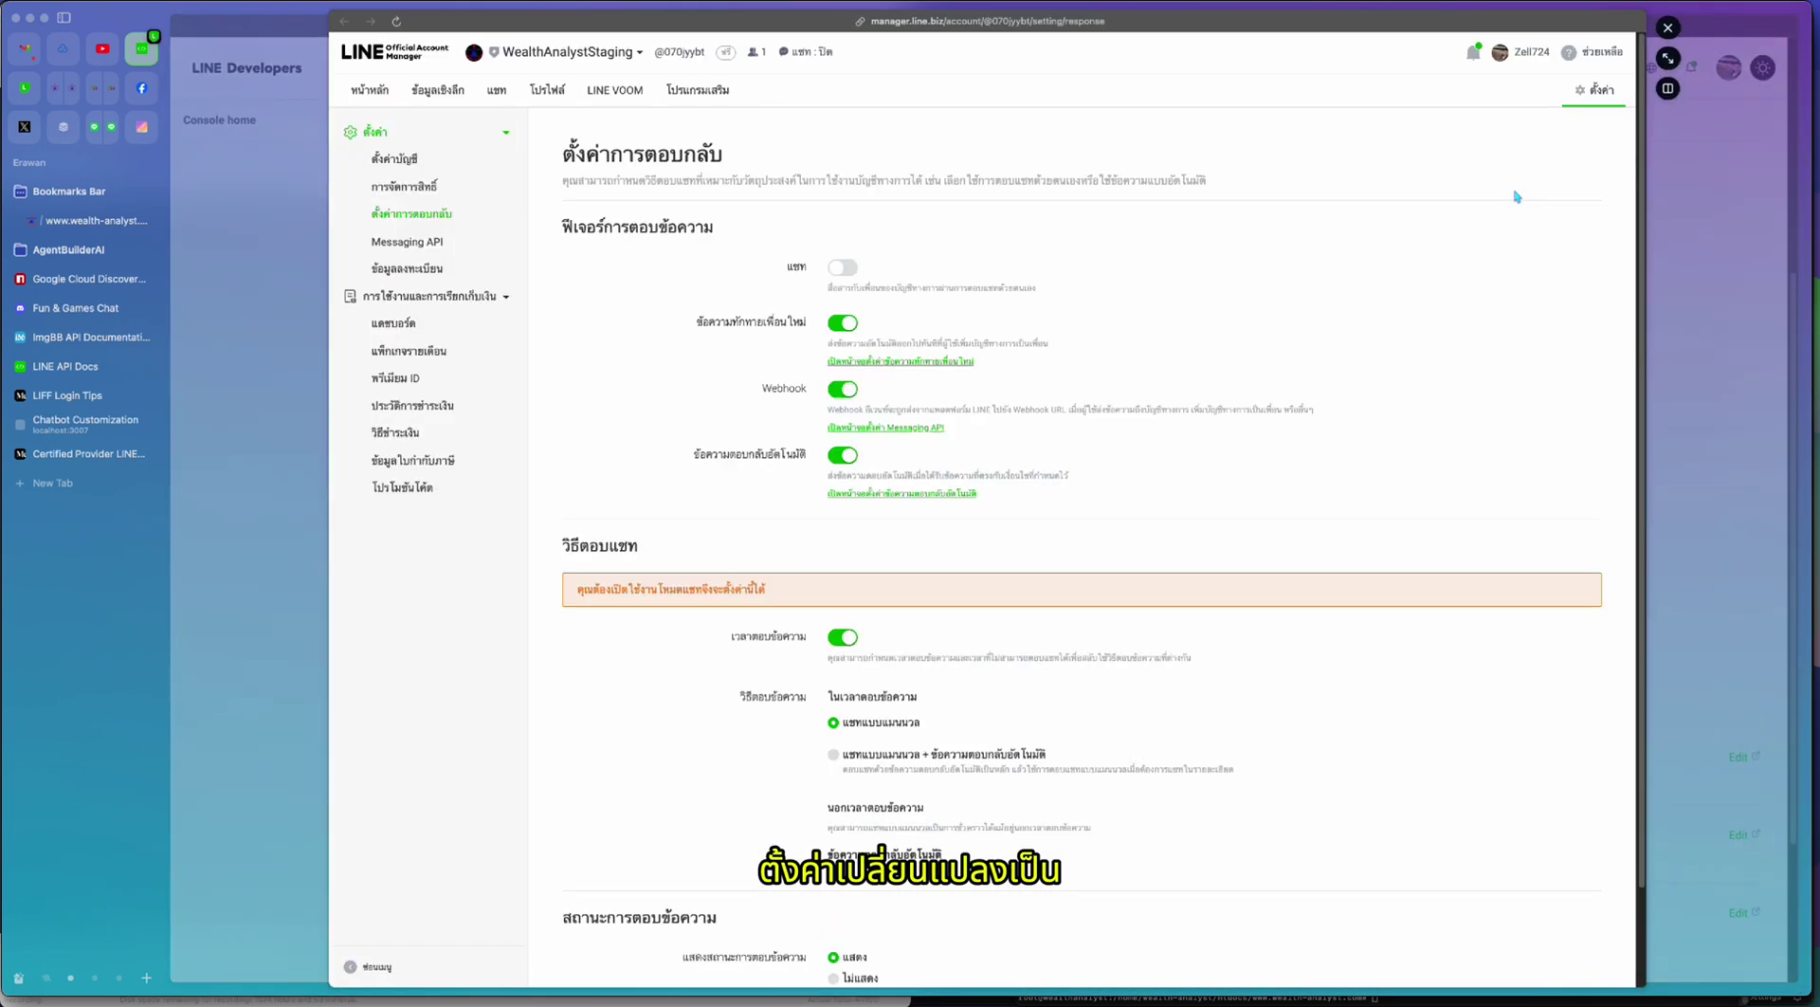